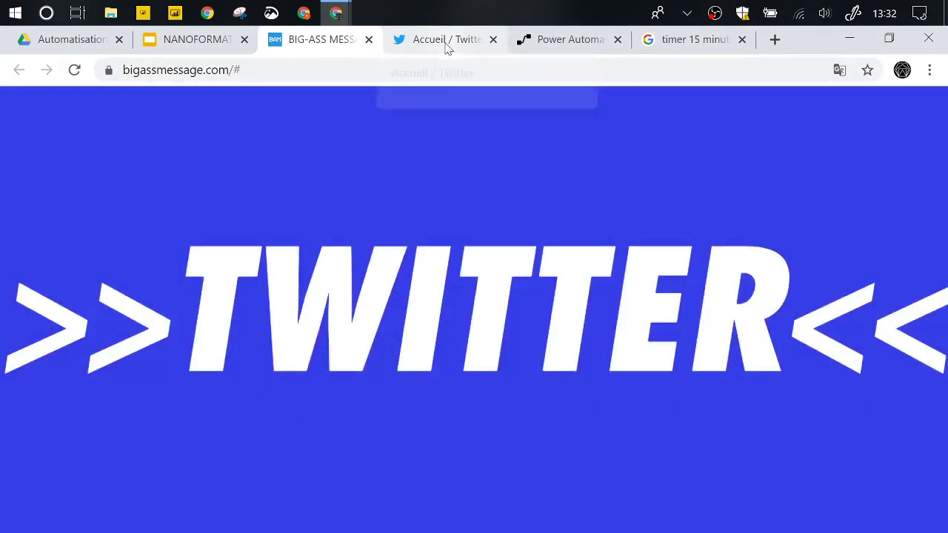
- Switch to Twitter, dismiss the Bienvenue welcome dialog, and scroll through recent home-feed tweets
click(446, 46)
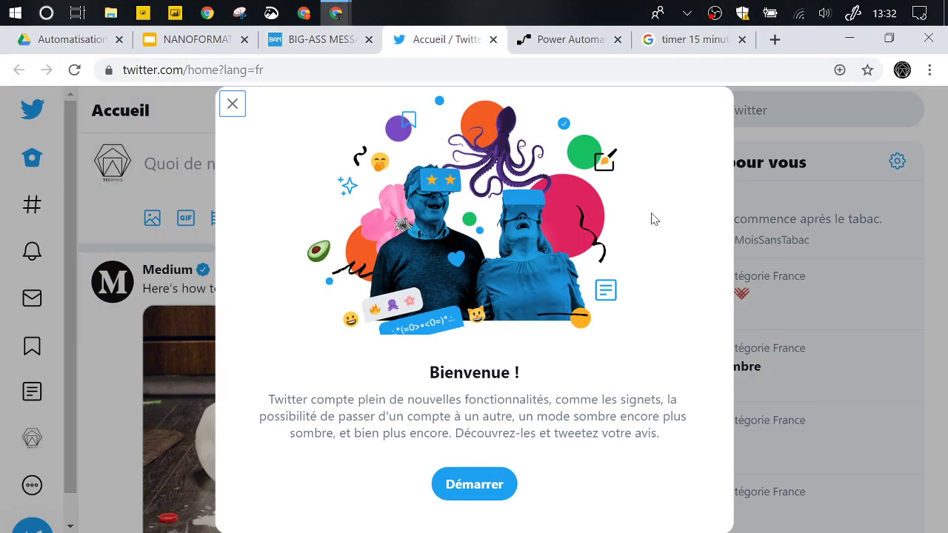
click(232, 105)
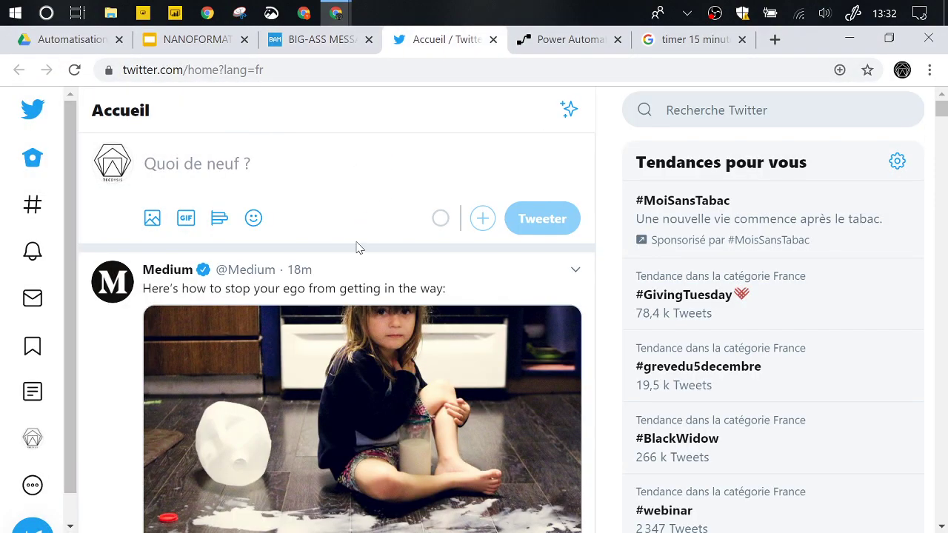
scroll(357, 247, down, 5)
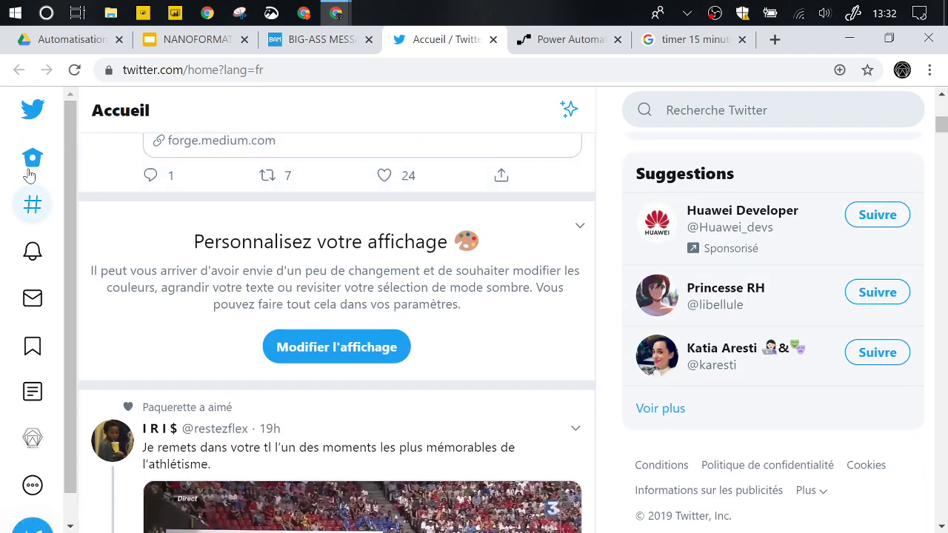
scroll(131, 289, down, 2)
scroll(131, 289, down, 5)
scroll(133, 291, down, 3)
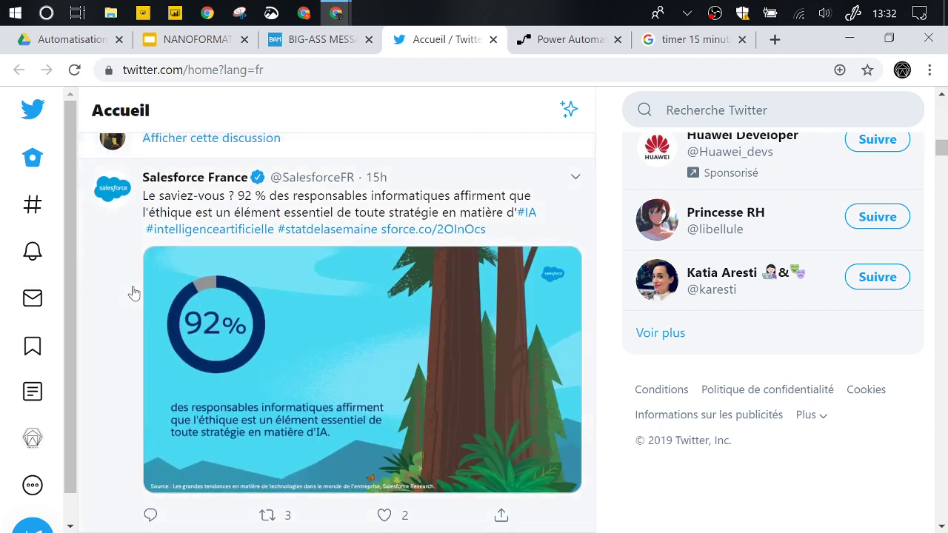
scroll(131, 289, down, 2)
scroll(133, 220, down, 3)
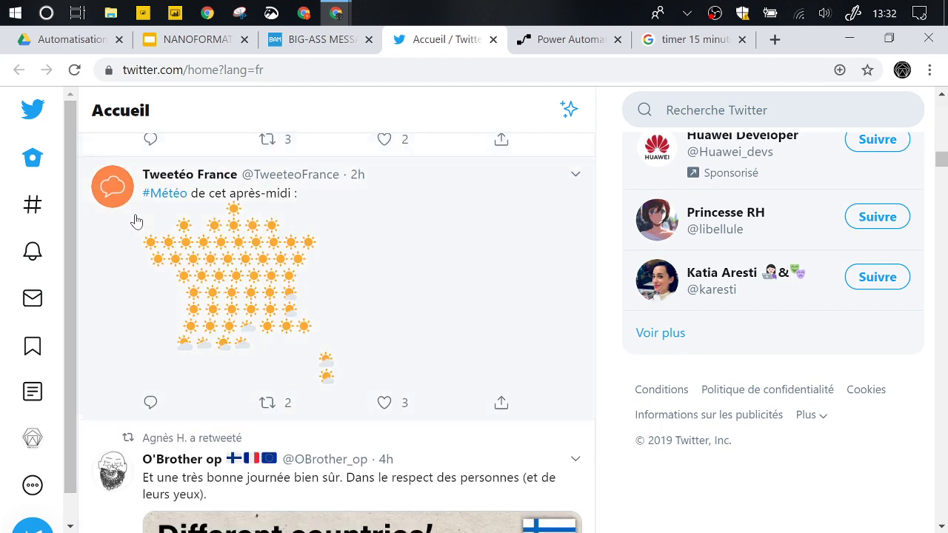
scroll(136, 221, up, 1)
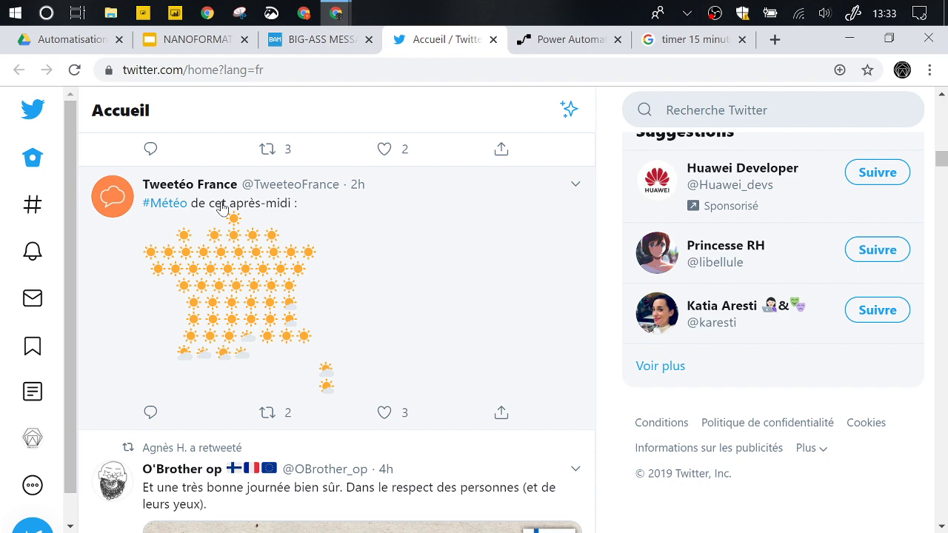
mouse_move(225, 204)
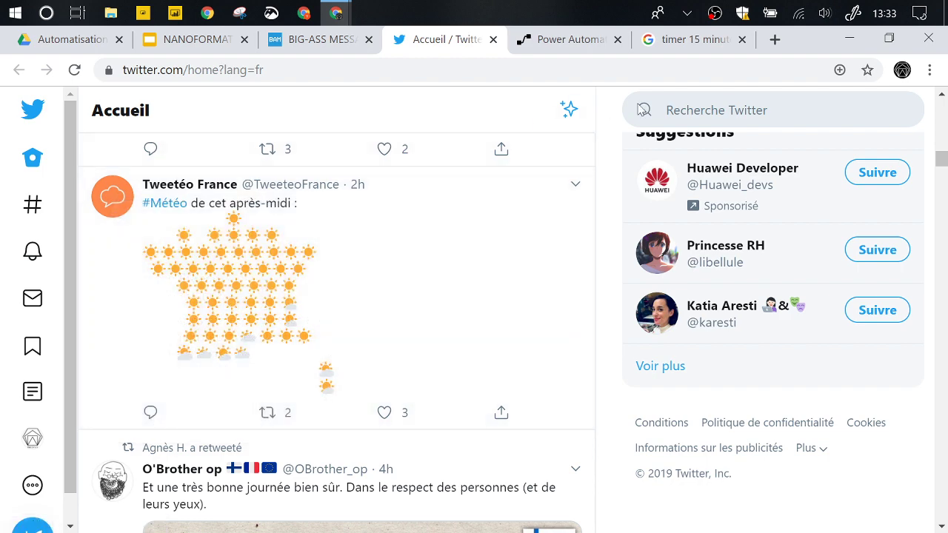
- Search Twitter for #mbadmb and scroll through the matching tweets
click(730, 110)
text(#mbadmb)
key(Return)
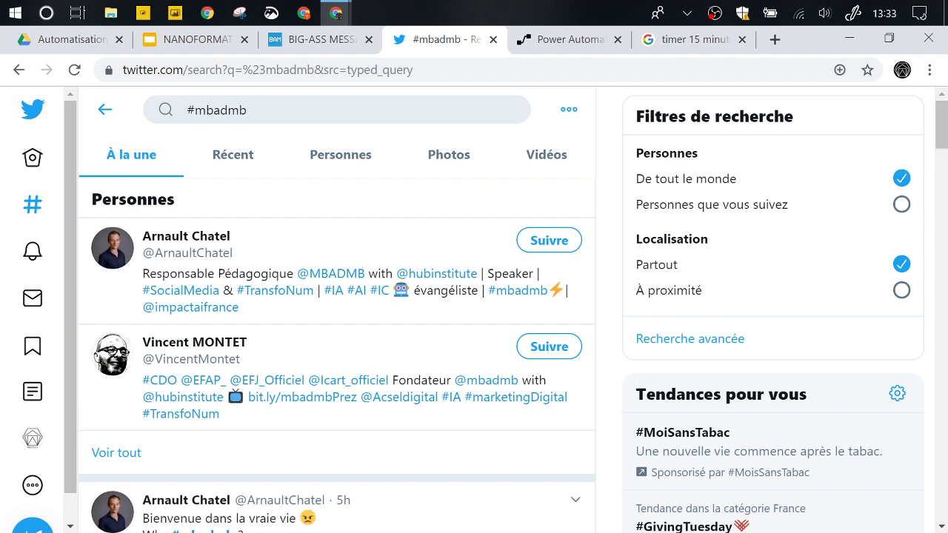
scroll(257, 221, down, 1)
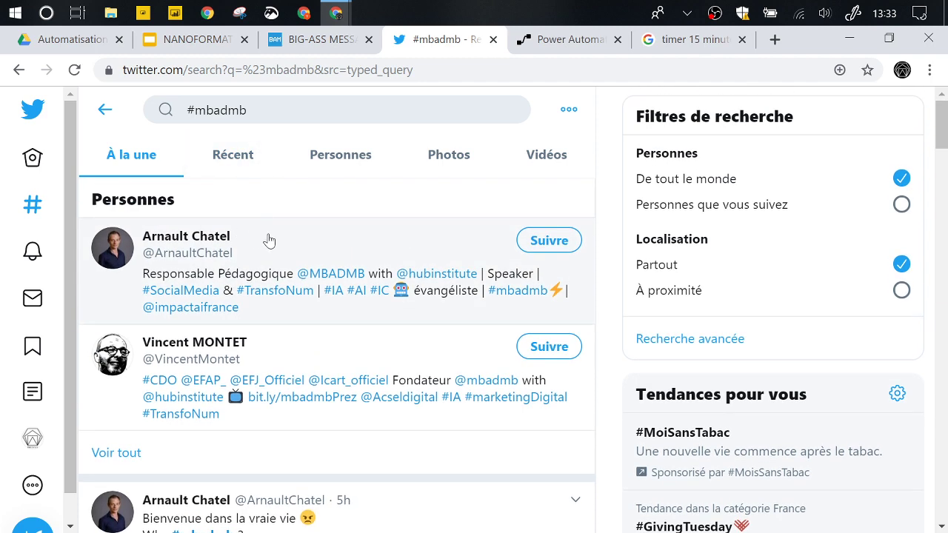
scroll(281, 243, down, 3)
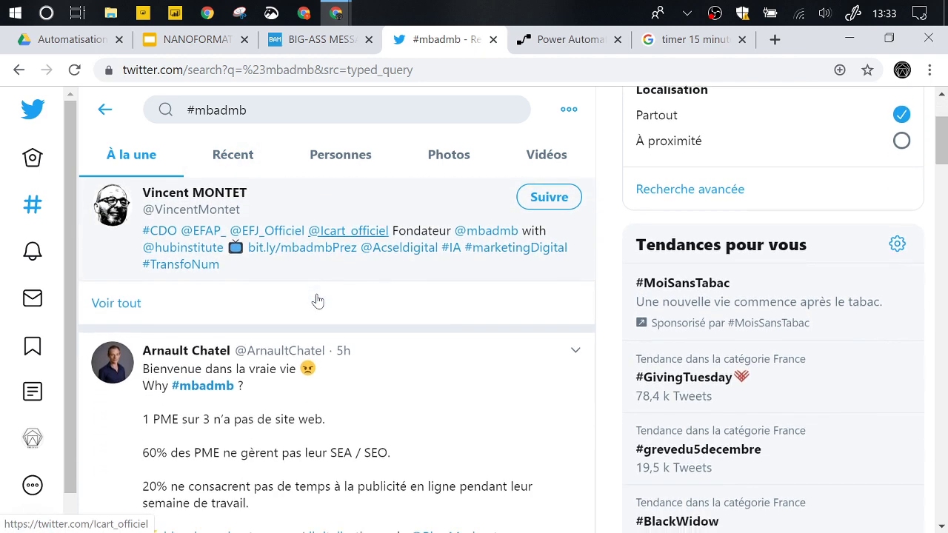
scroll(317, 300, up, 3)
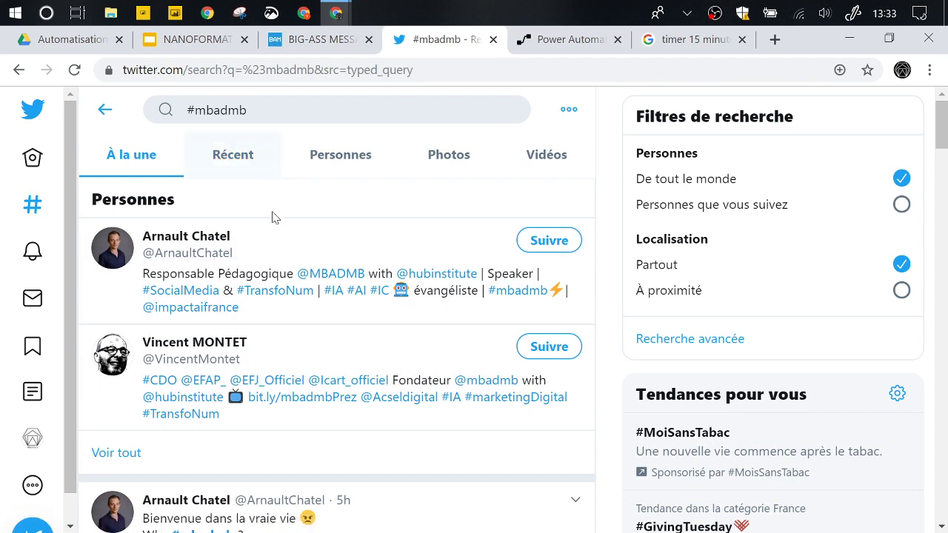
scroll(273, 267, down, 3)
scroll(273, 267, down, 1)
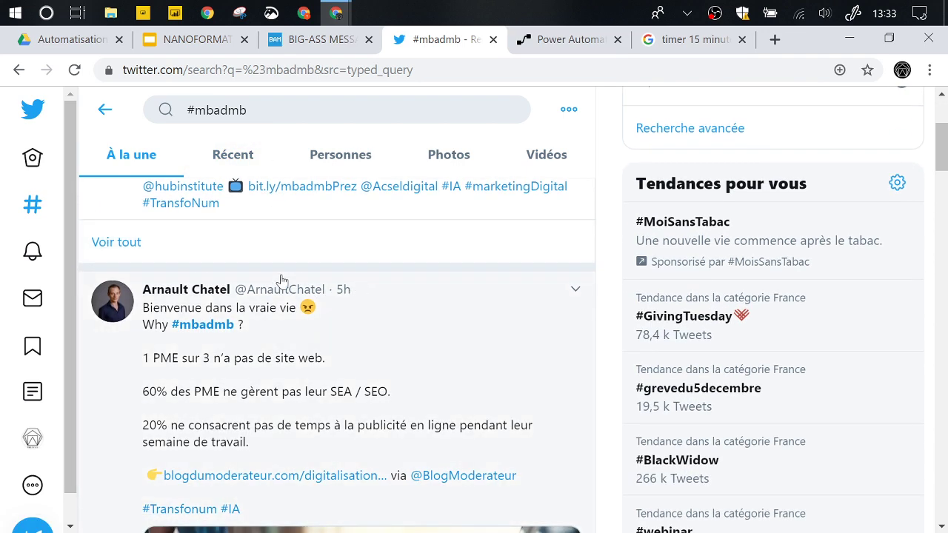
scroll(368, 353, down, 1)
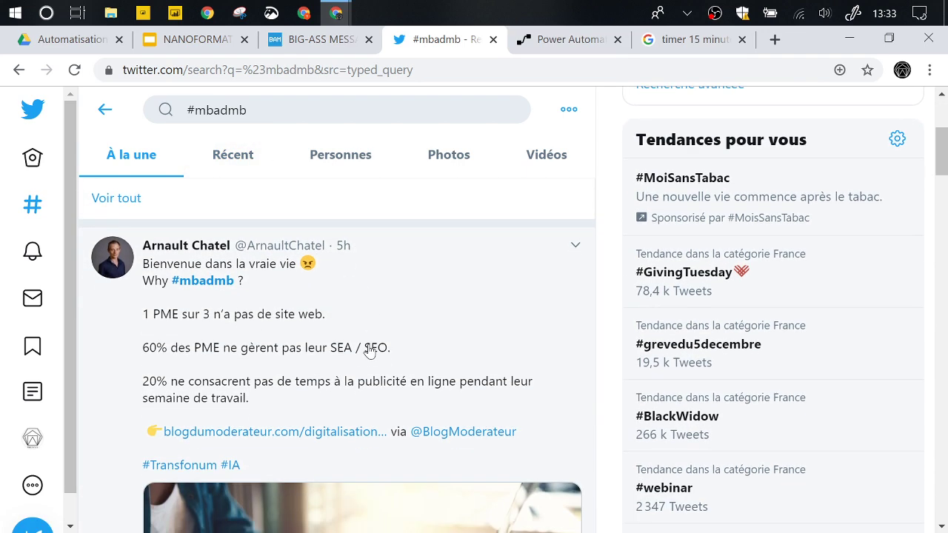
scroll(319, 378, down, 4)
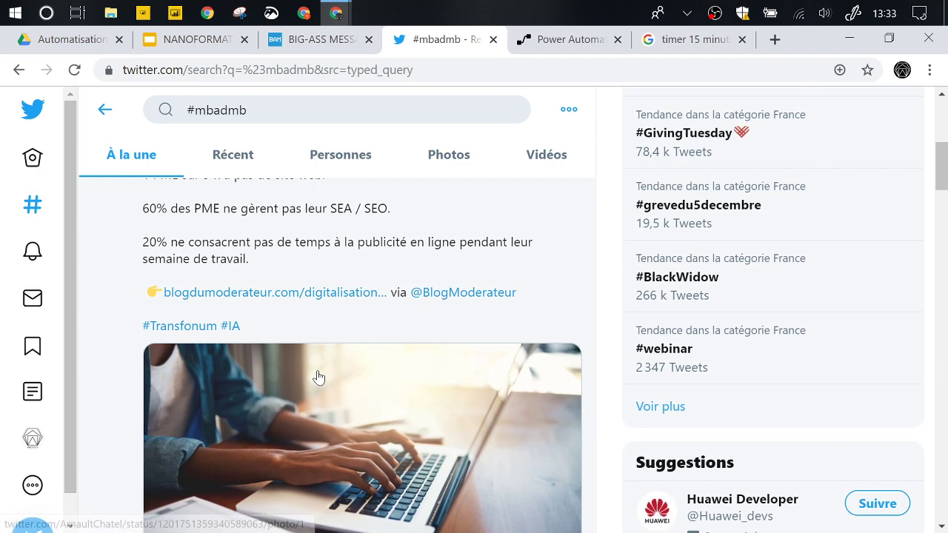
scroll(318, 378, down, 3)
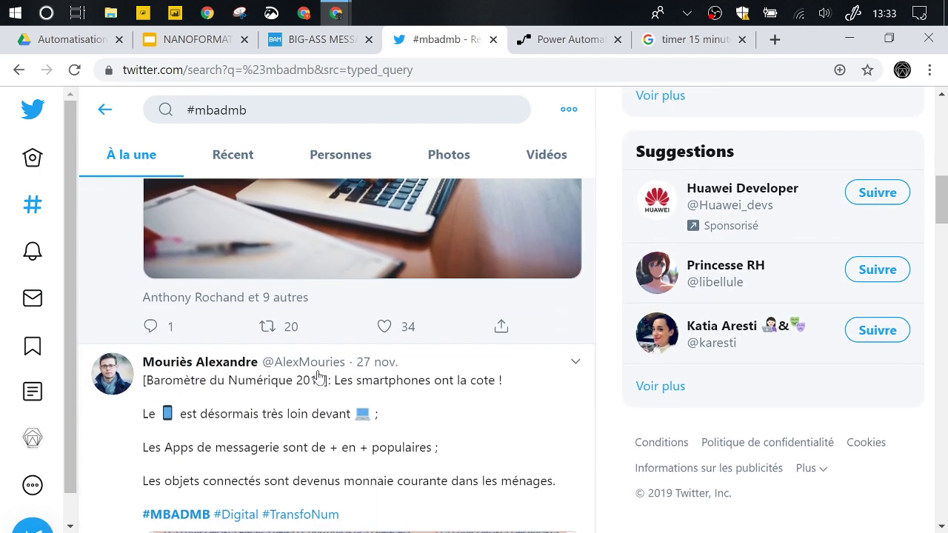
scroll(319, 378, down, 1)
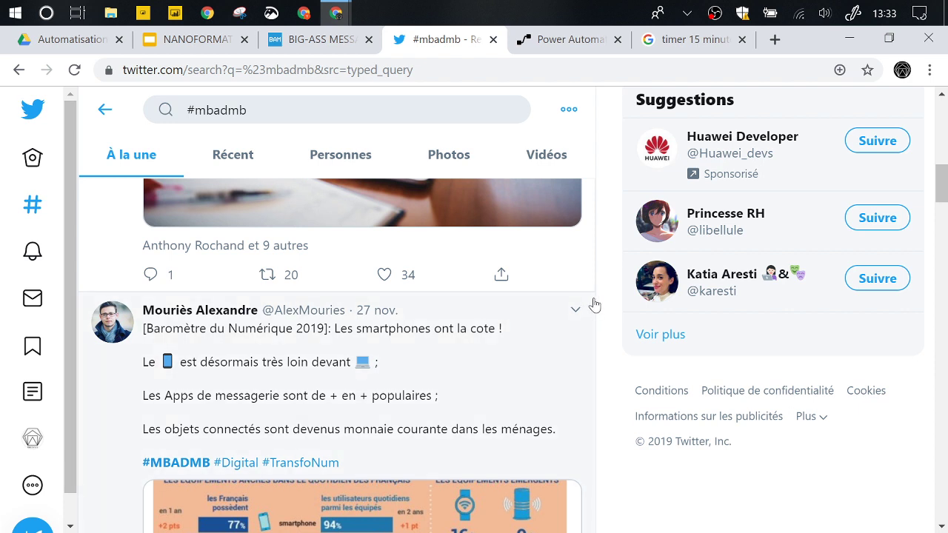
scroll(498, 409, down, 1)
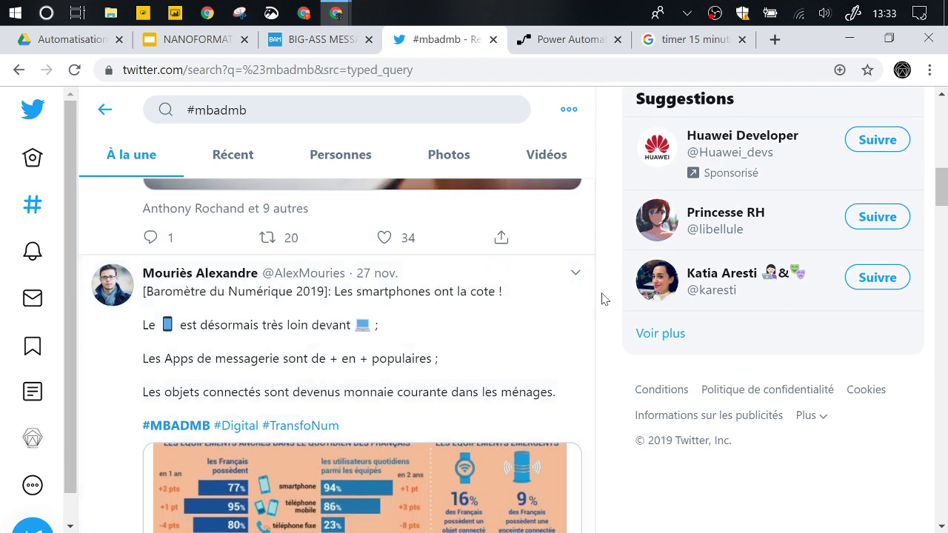
scroll(605, 299, up, 1)
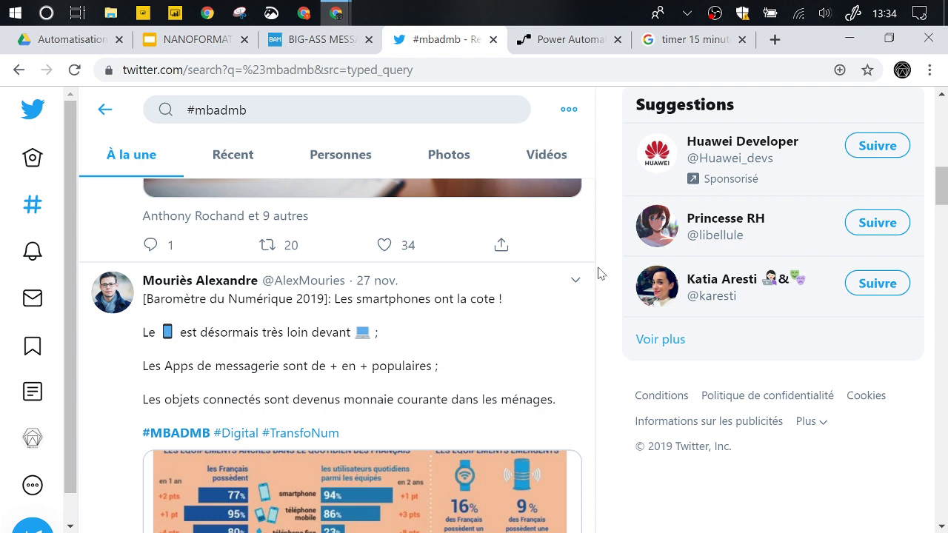
- Go to the Power Automate home page, check the app launcher, and expand the left navigation
click(583, 46)
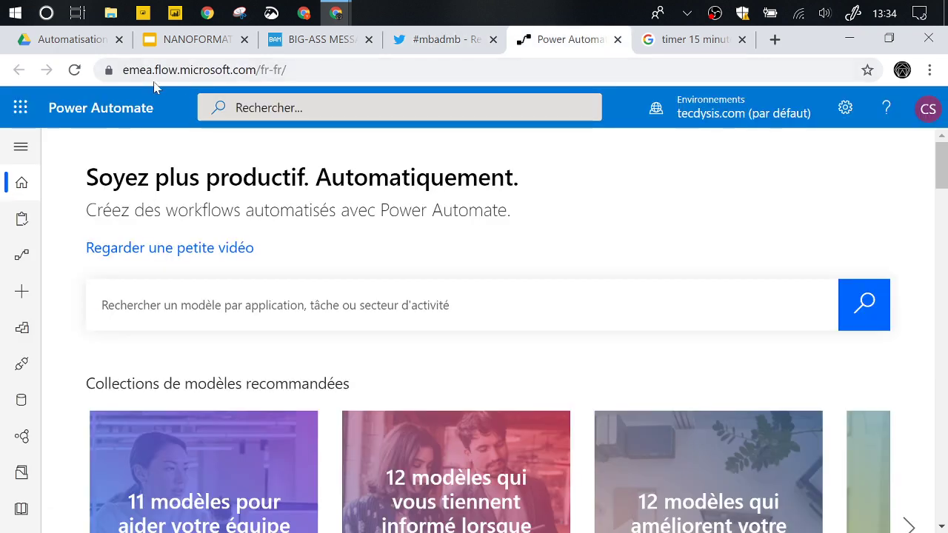
drag(154, 69, 259, 70)
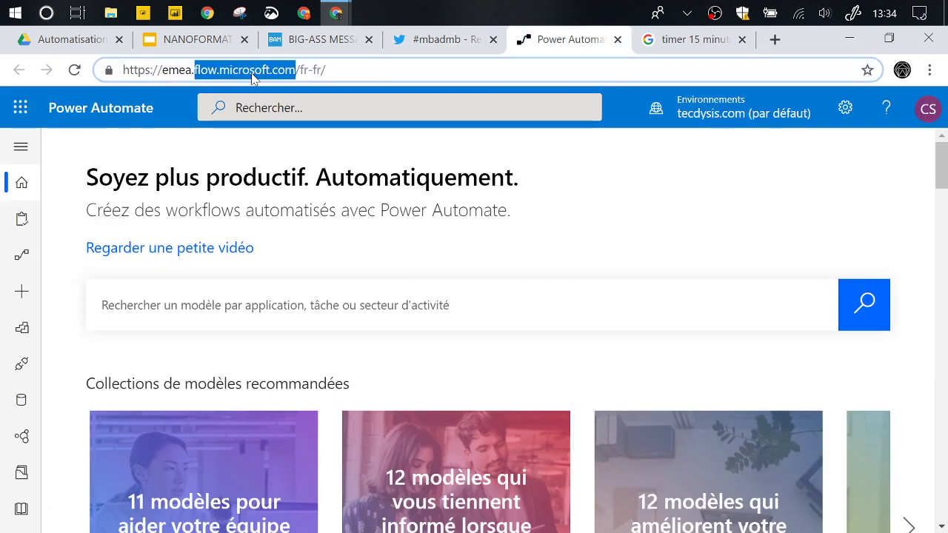
click(21, 107)
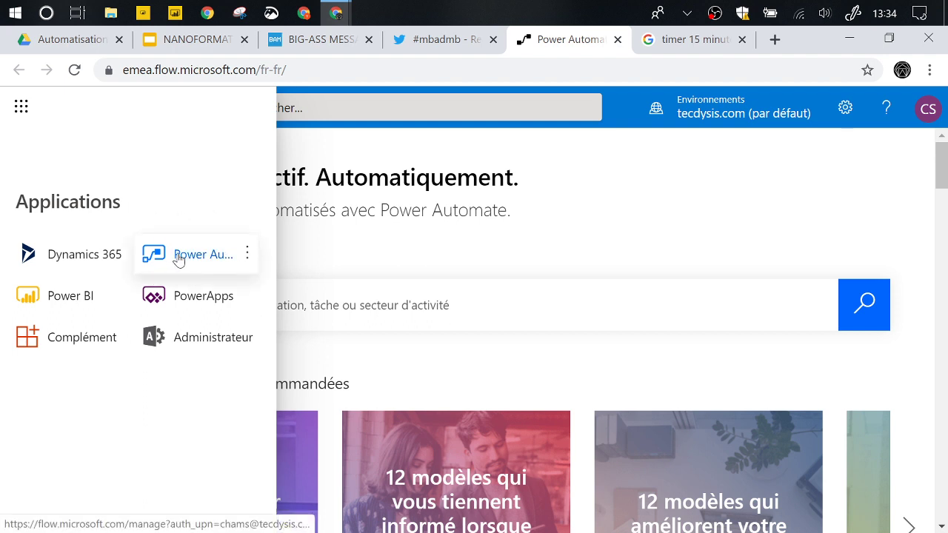
click(345, 271)
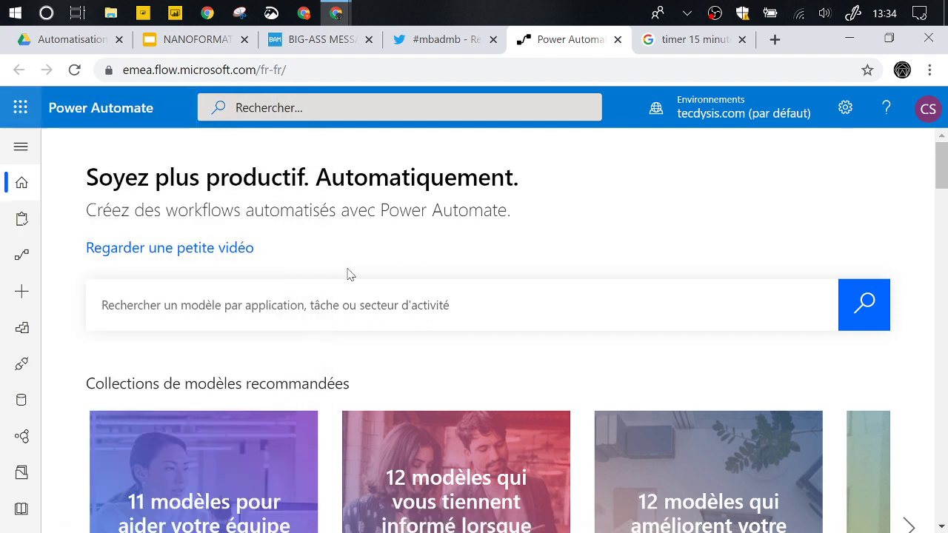
click(30, 154)
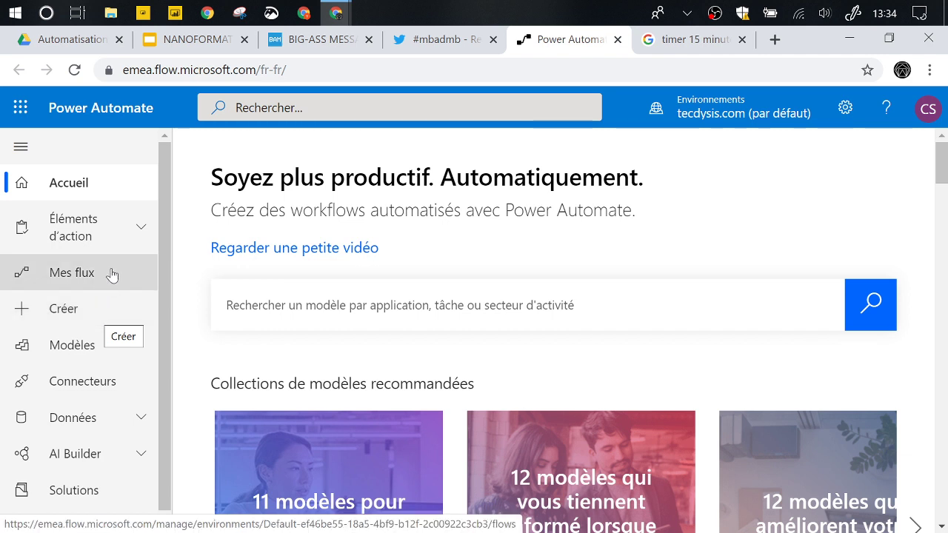
- Open Créer and sign in with the work account, staying signed in
click(108, 320)
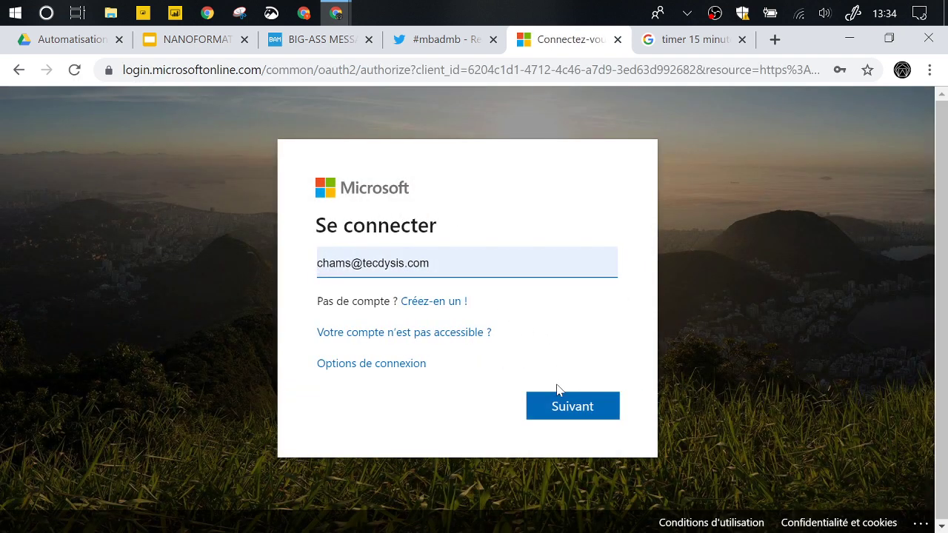
click(559, 400)
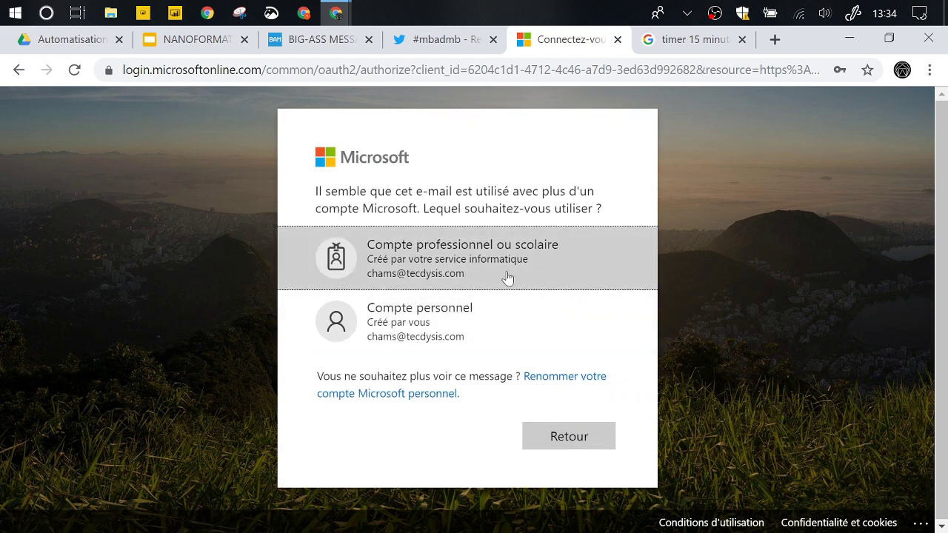
click(505, 277)
click(562, 394)
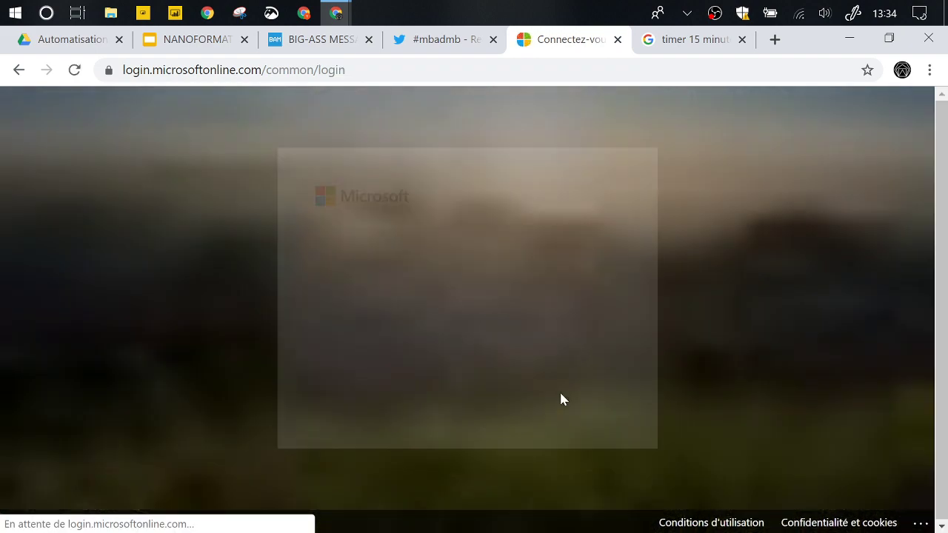
click(563, 398)
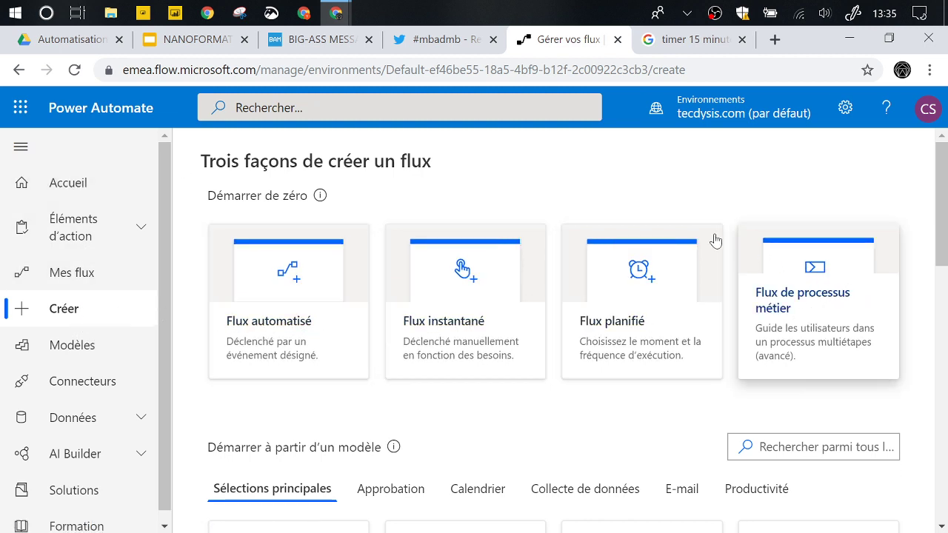
- Review the Créer page's flow types: automated, instant, scheduled and business process
scroll(553, 393, down, 4)
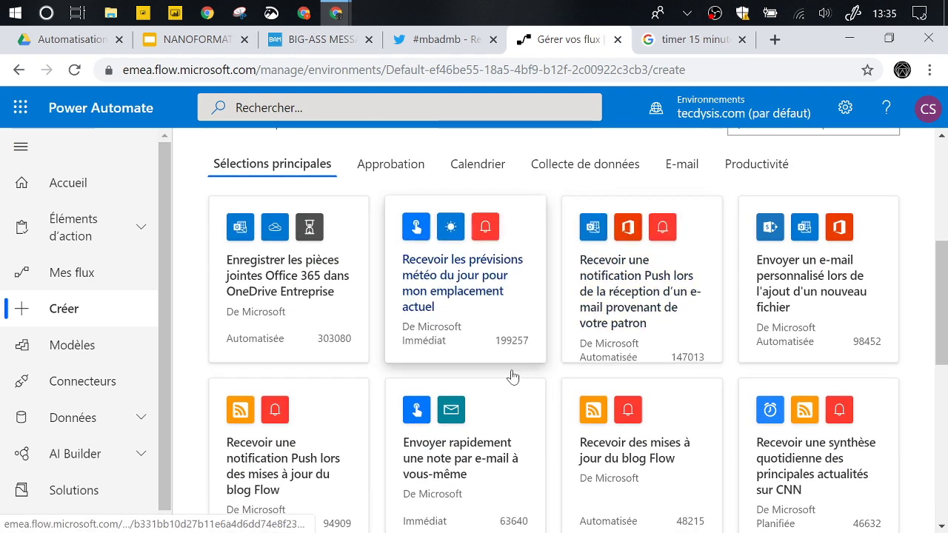
scroll(575, 337, up, 2)
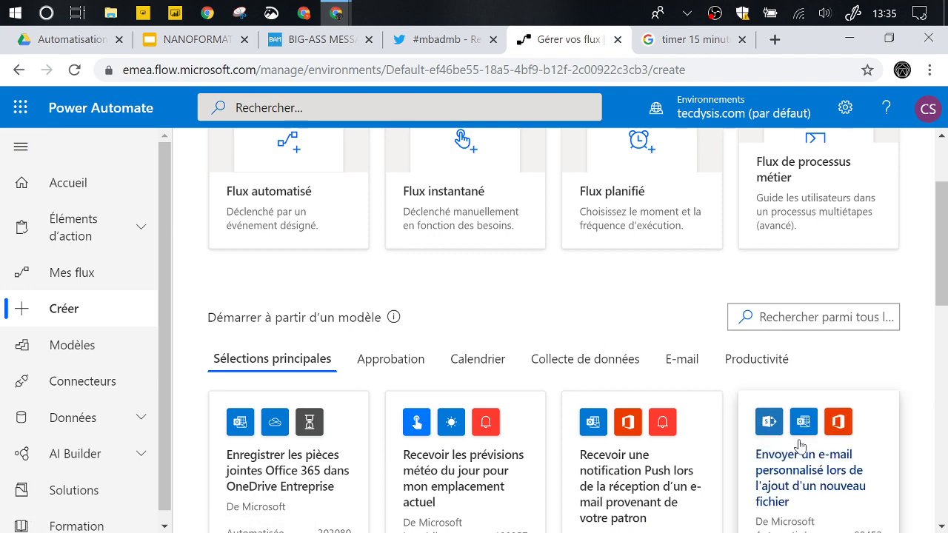
scroll(535, 333, up, 2)
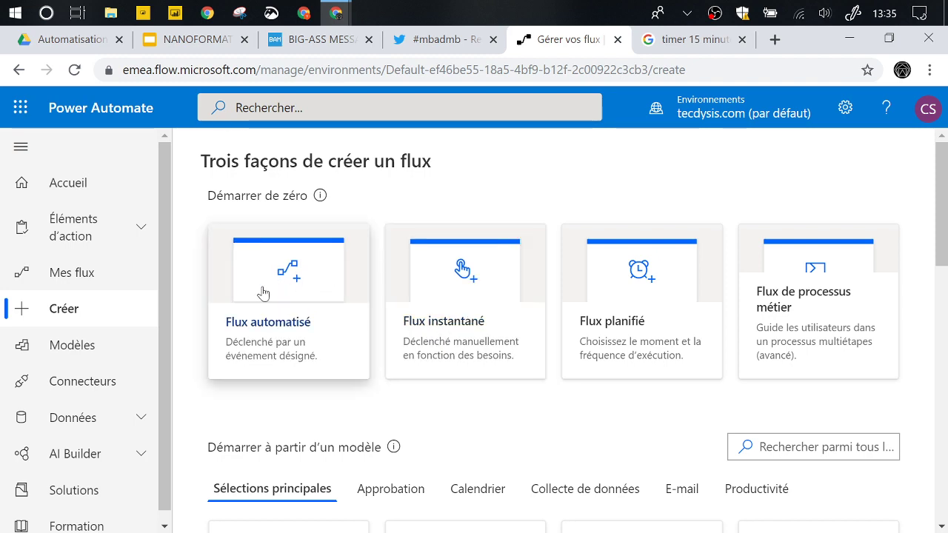
- Open the Flux automatisé dialog, look over its triggers, then skip to the blank designer
click(269, 319)
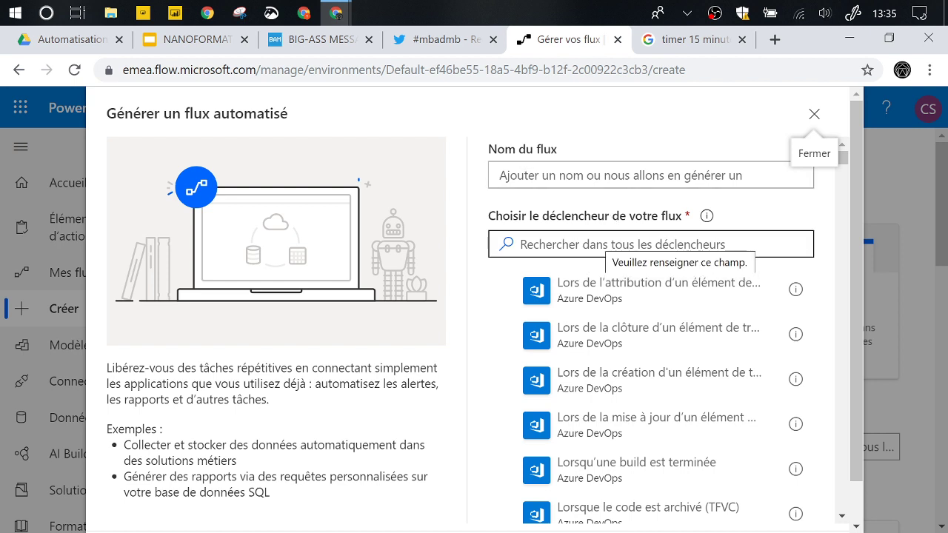
click(814, 118)
click(313, 250)
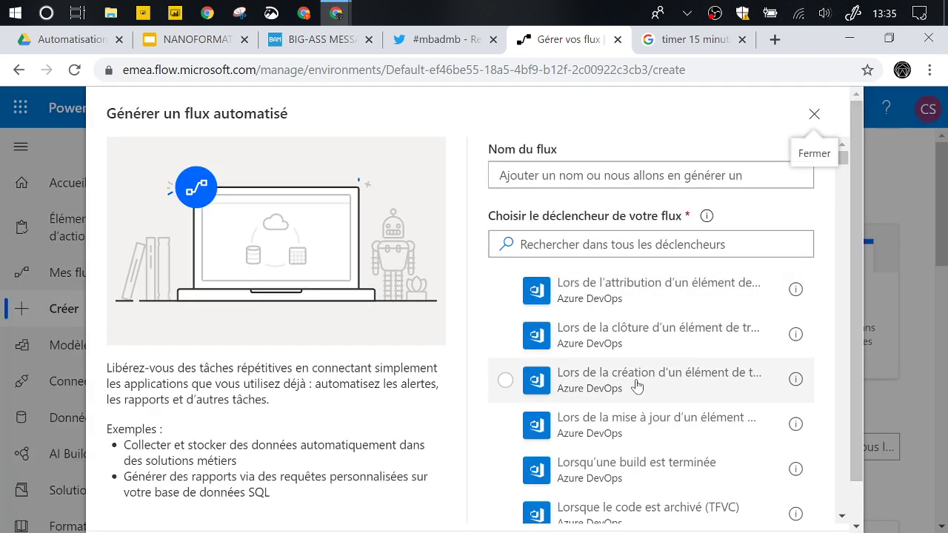
scroll(637, 385, down, 15)
scroll(448, 430, down, 1)
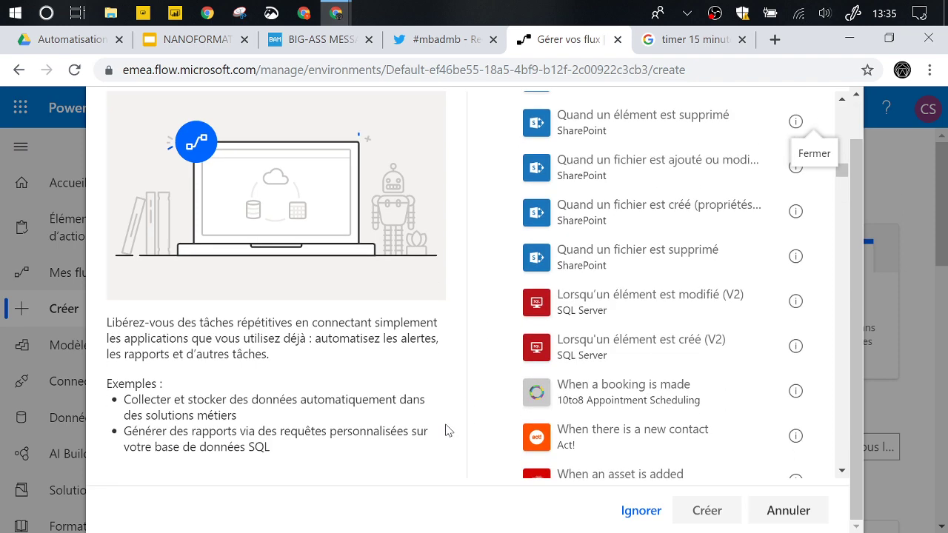
click(637, 510)
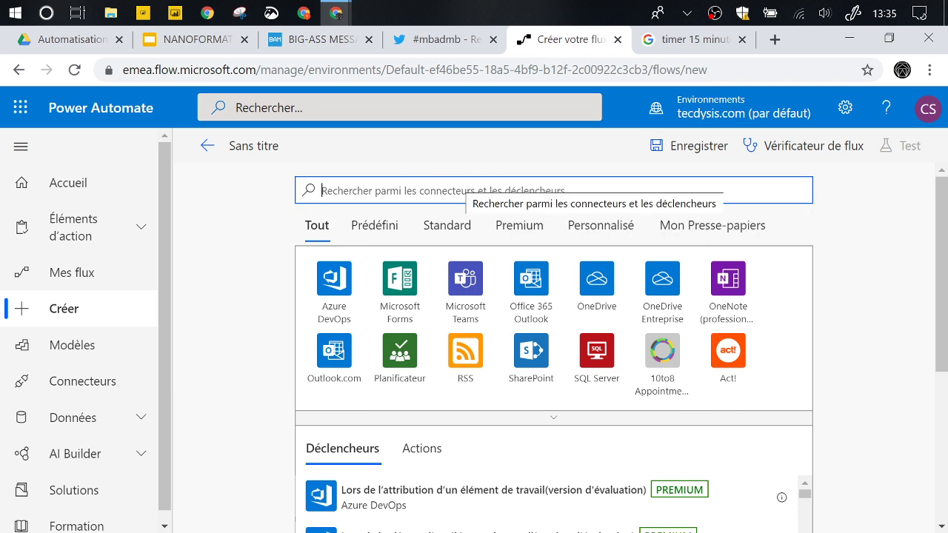
- Find the Twitter connector and pick its 'Lors de la publication d'un nouveau tweet' trigger
text(twitter)
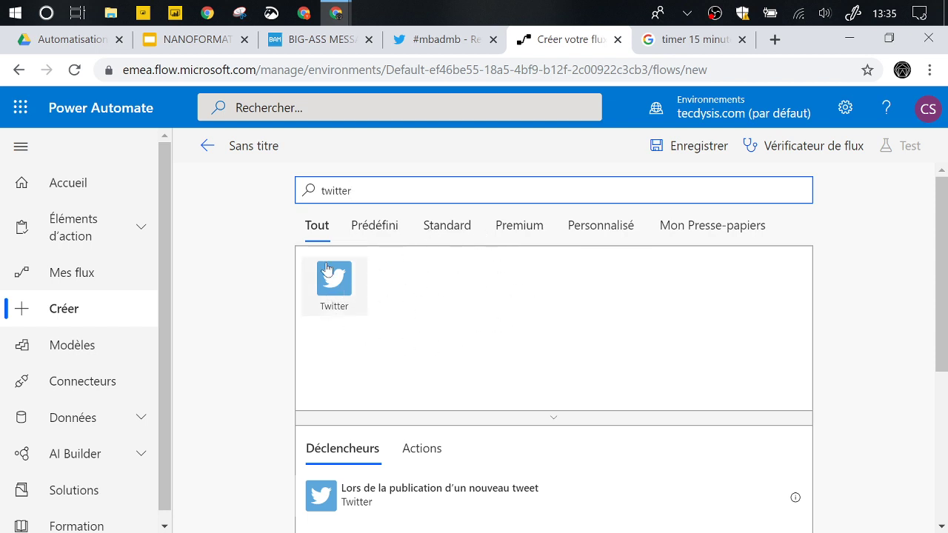
click(340, 298)
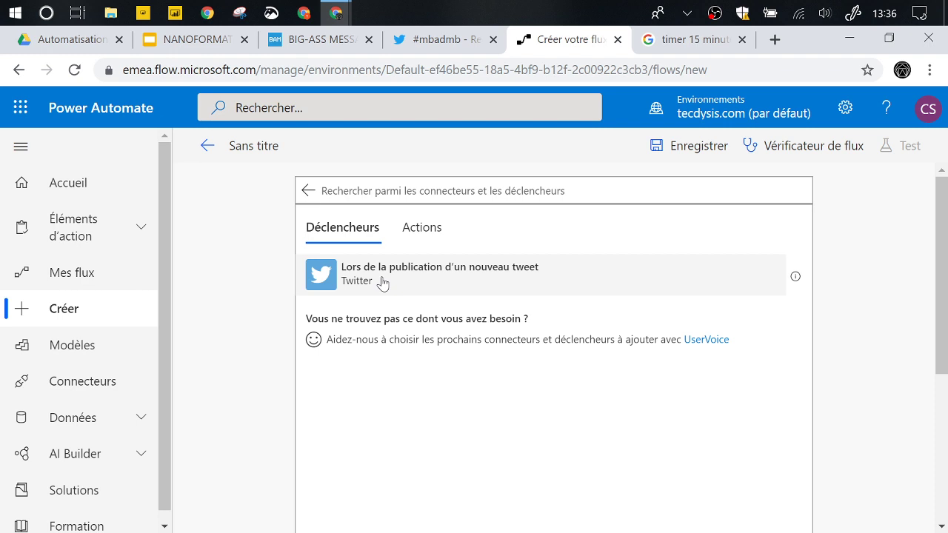
click(382, 283)
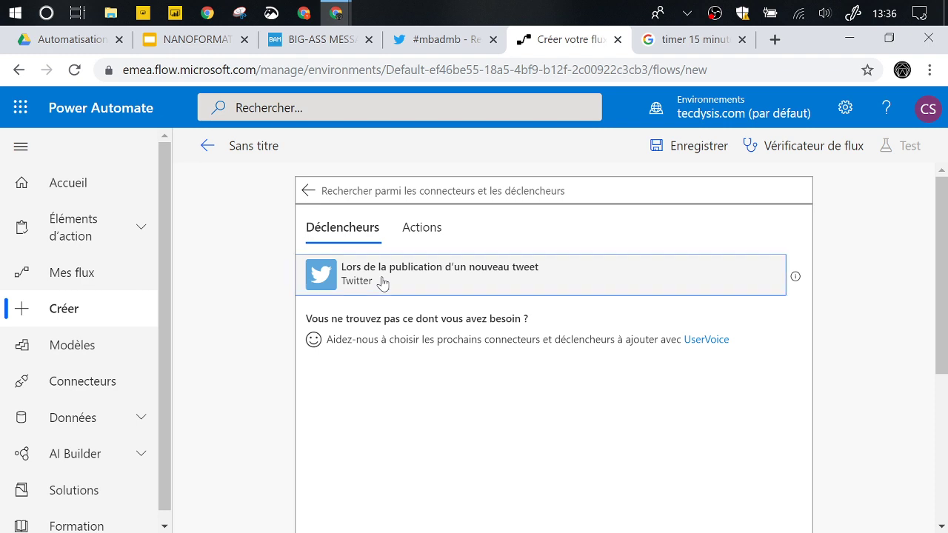
- Glance at the Google timer tab, then return to the 'Créer votre flux' editor
click(689, 39)
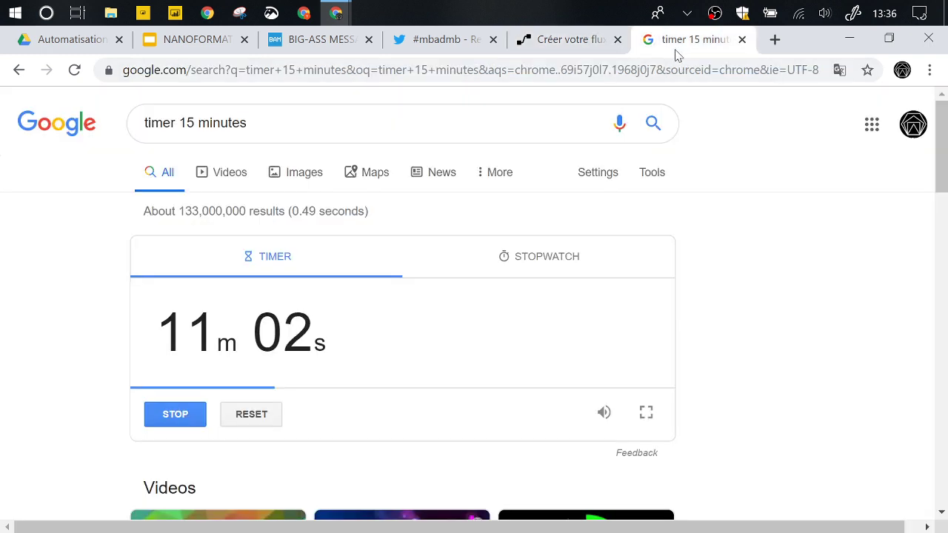
click(558, 52)
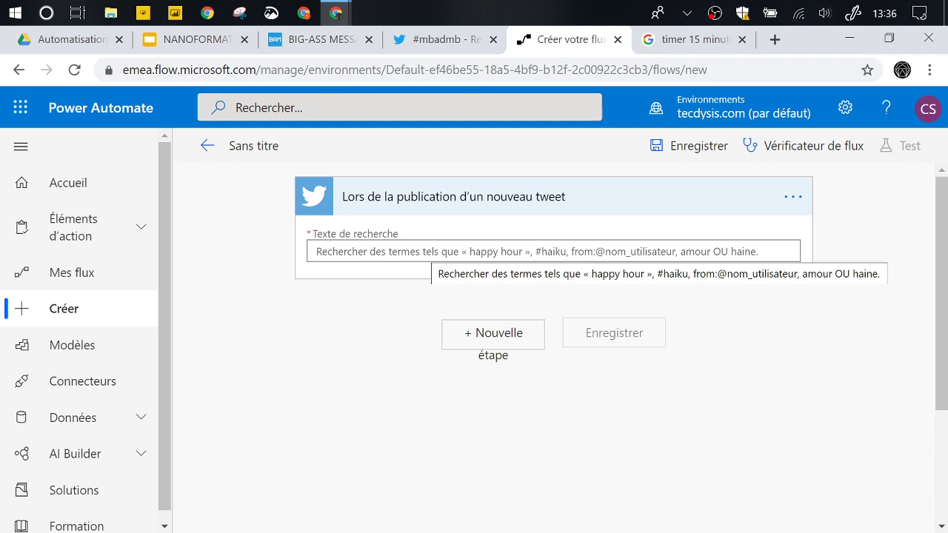
- Try 'black friday' as the trigger's search text as a hashtag, then clear it
click(431, 251)
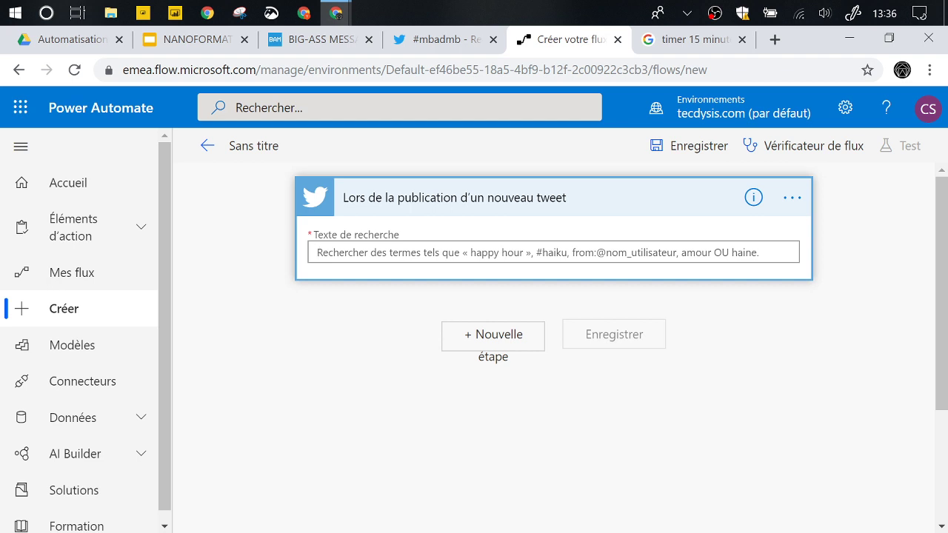
text(black friday)
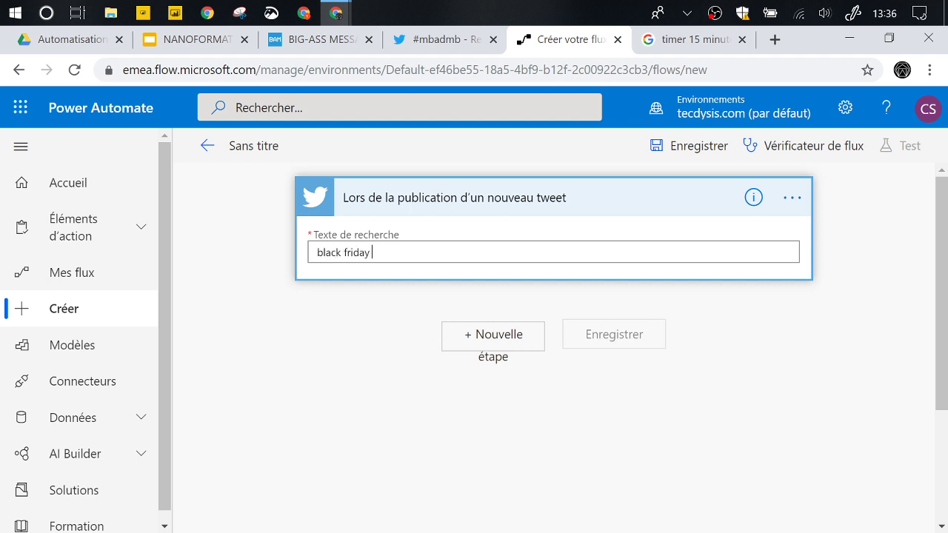
key(Home)
text(#)
key(Delete)
key(ctrl+a)
key(BackSpace)
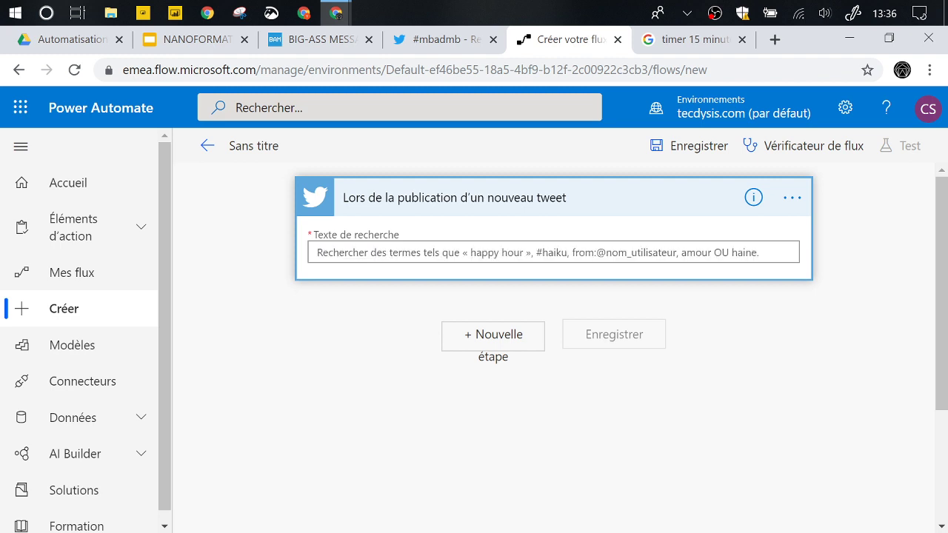
- Set the search text to a from: filter on the user's handle followed by ', #mbadmb'
text(fro)
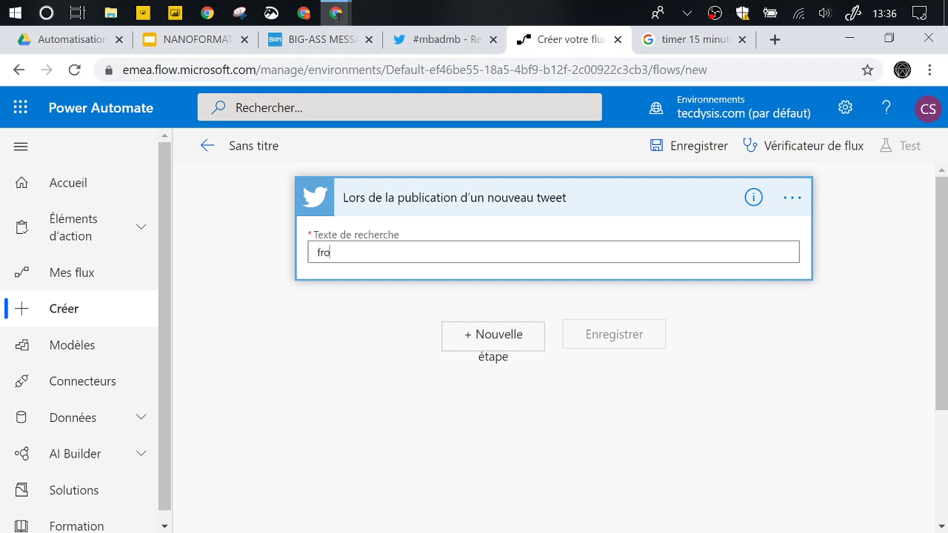
text(m:@arnaultchatel)
drag(342, 253, 300, 259)
key(BackSpace)
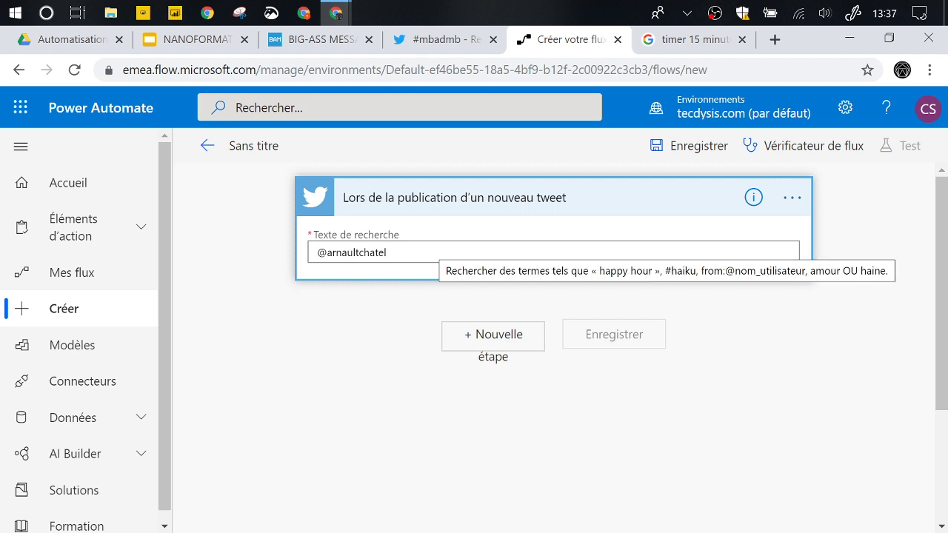
text(from:)
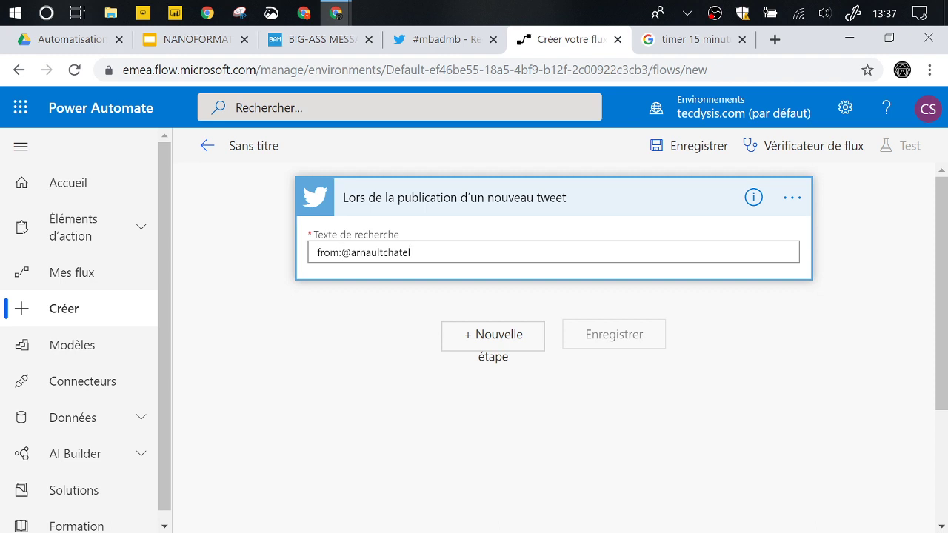
text(#)
key(BackSpace)
key(BackSpace)
text(, #mbadmb)
- Add a new step and choose the Twitter 'Retweeter' action from a 'twitter' search
click(478, 343)
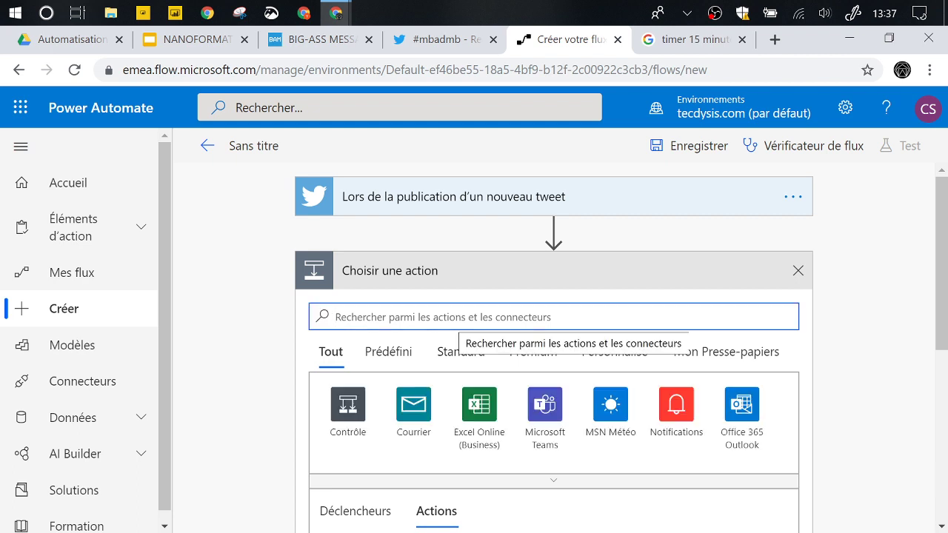
text(twitter)
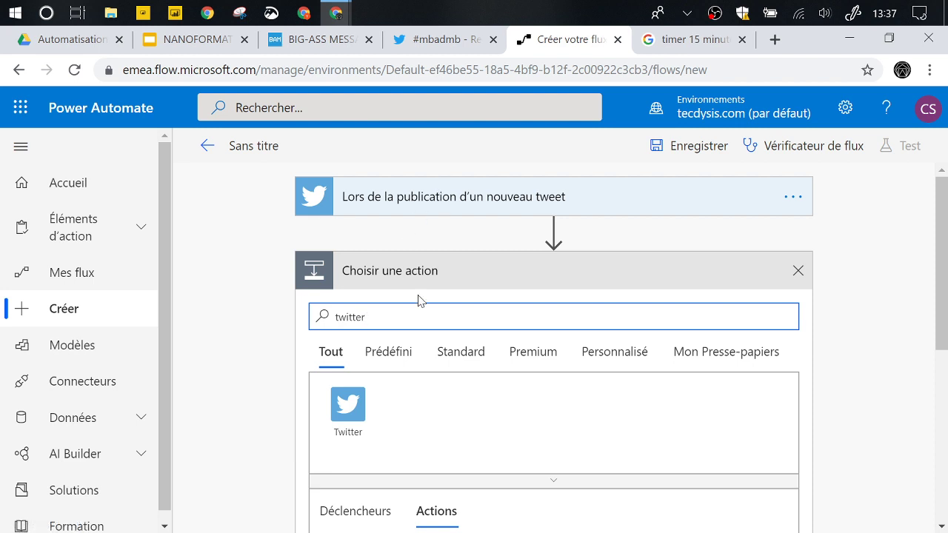
scroll(442, 392, down, 2)
scroll(442, 393, down, 2)
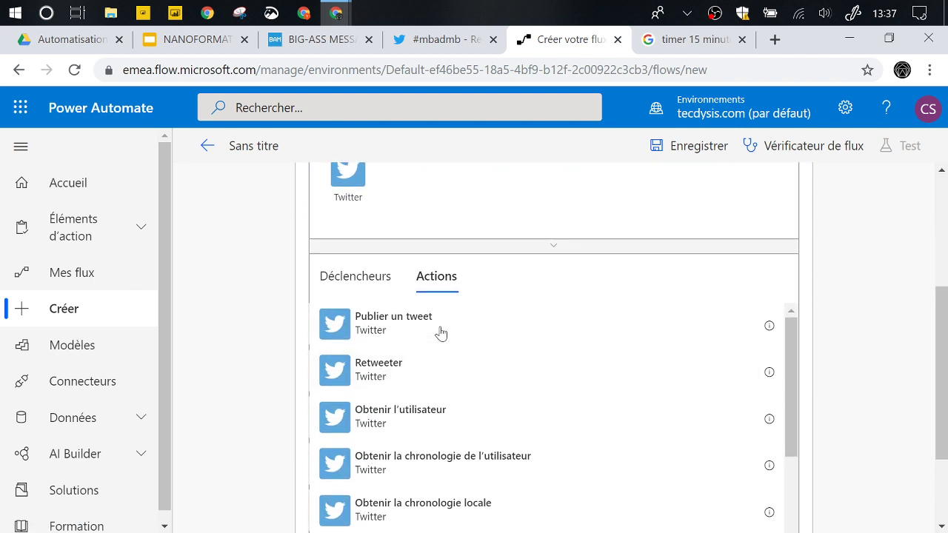
click(399, 383)
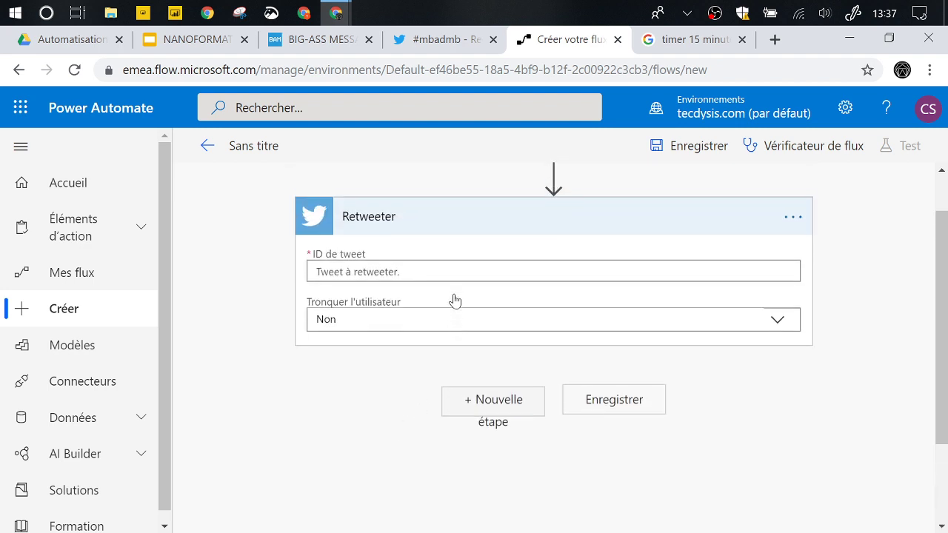
- Fill the Retweeter's ID de tweet field with the trigger's 'ID du tweet' token and collapse the card
scroll(404, 296, up, 1)
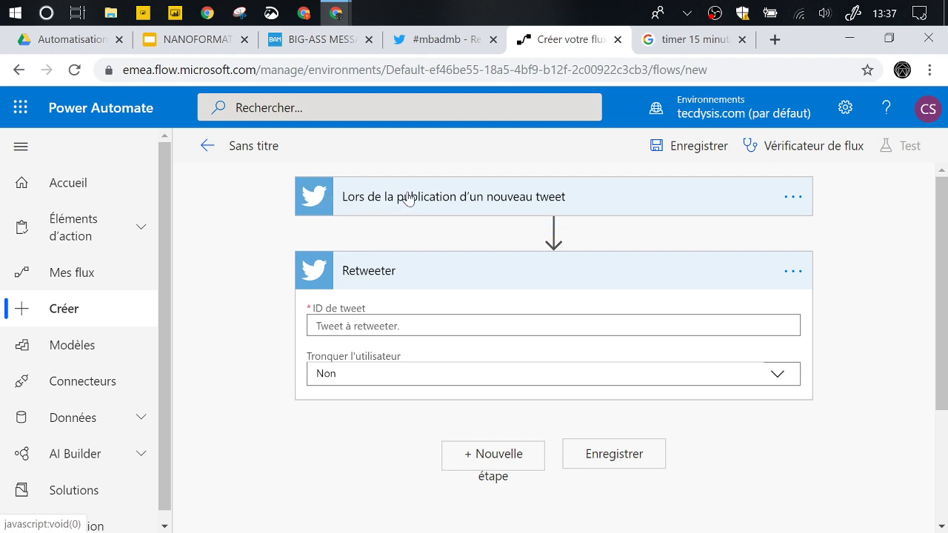
click(389, 326)
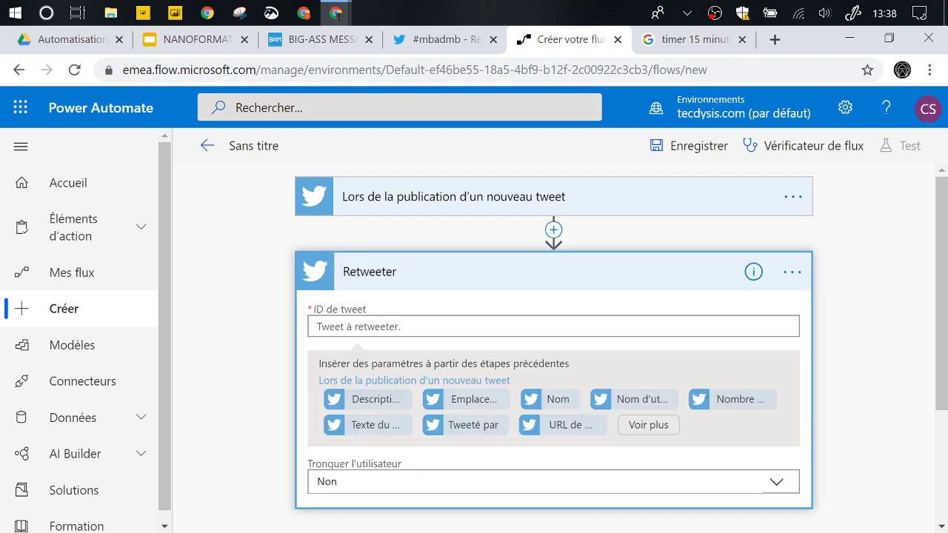
click(648, 431)
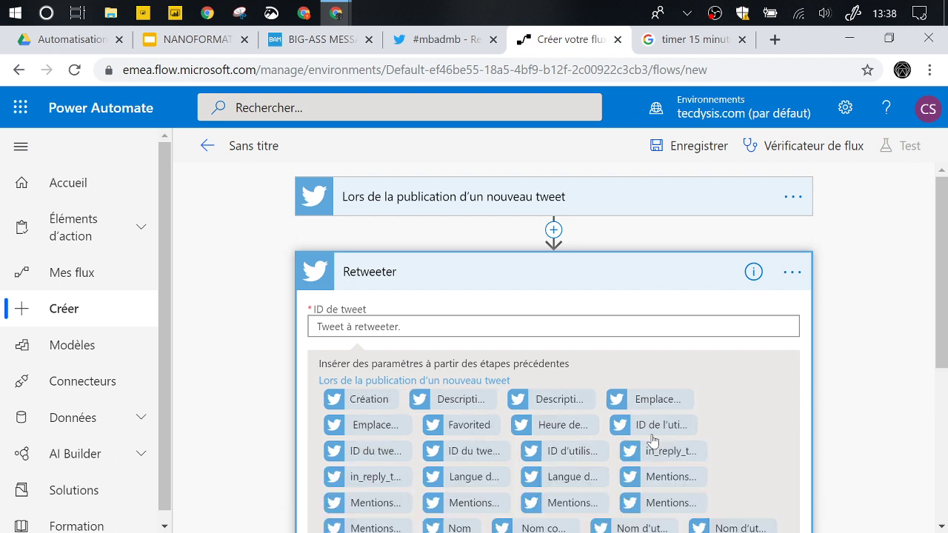
scroll(622, 437, down, 1)
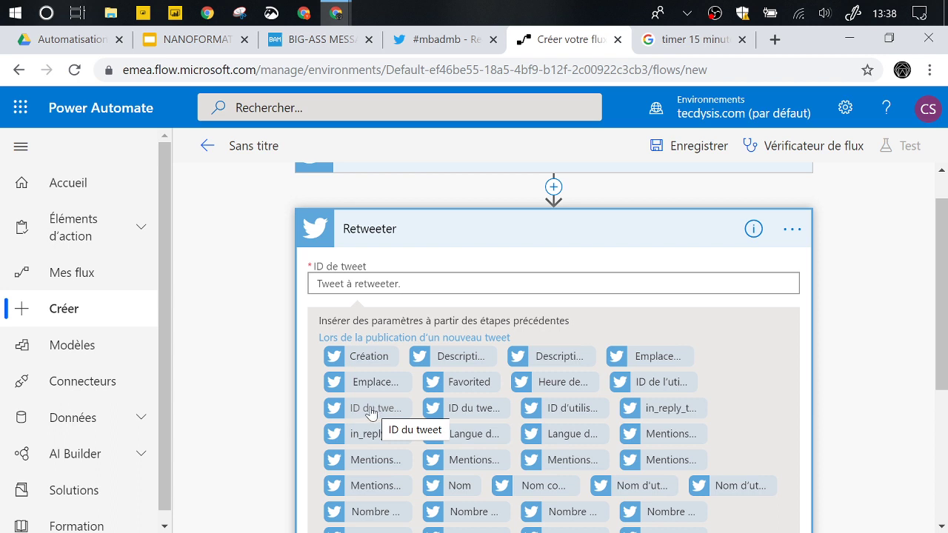
click(371, 408)
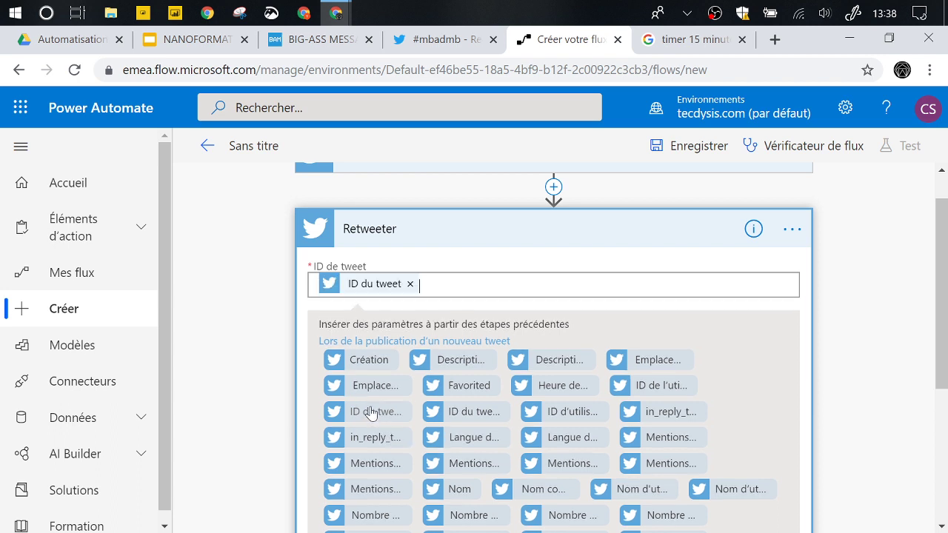
click(413, 230)
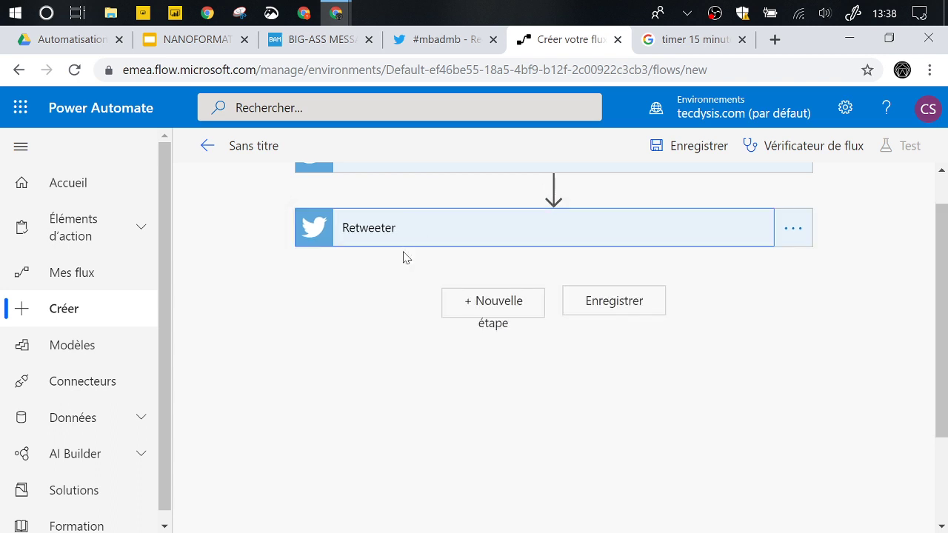
click(410, 239)
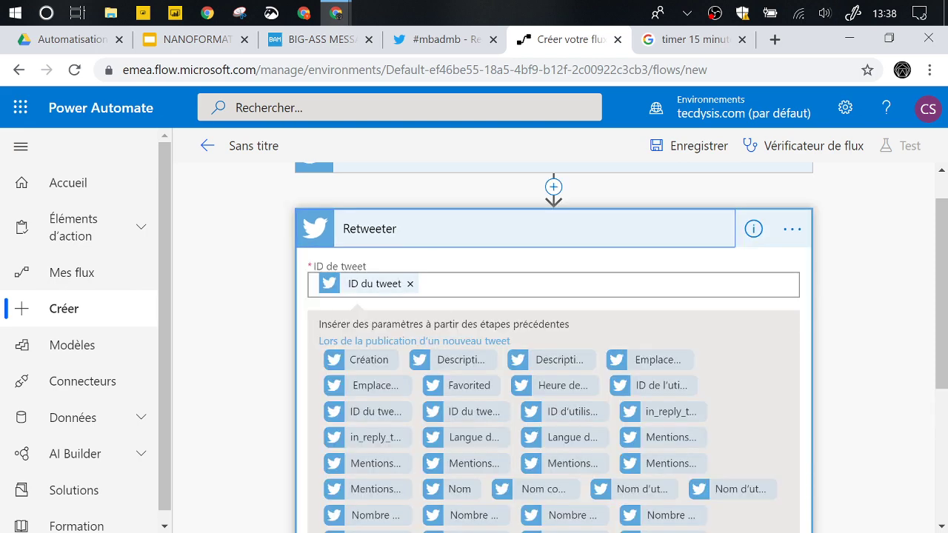
scroll(809, 326, down, 3)
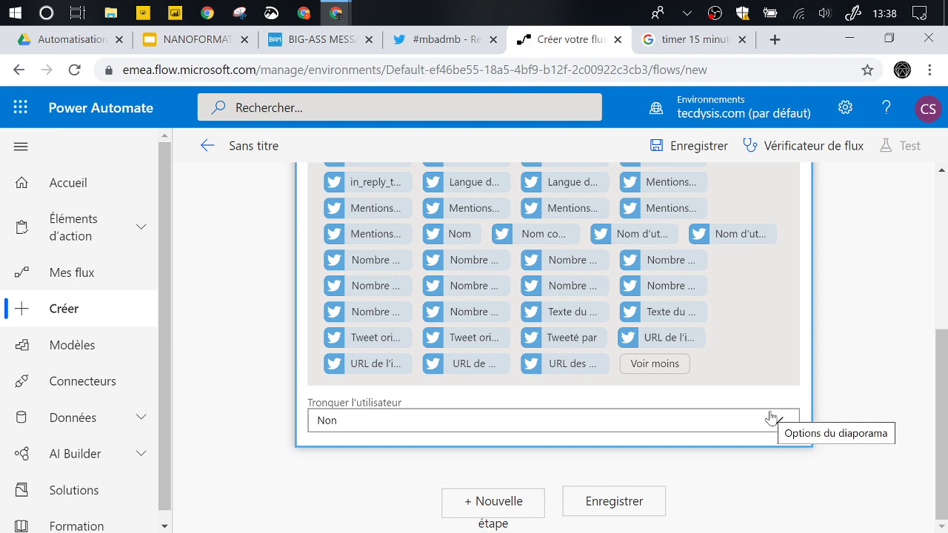
scroll(725, 384, up, 3)
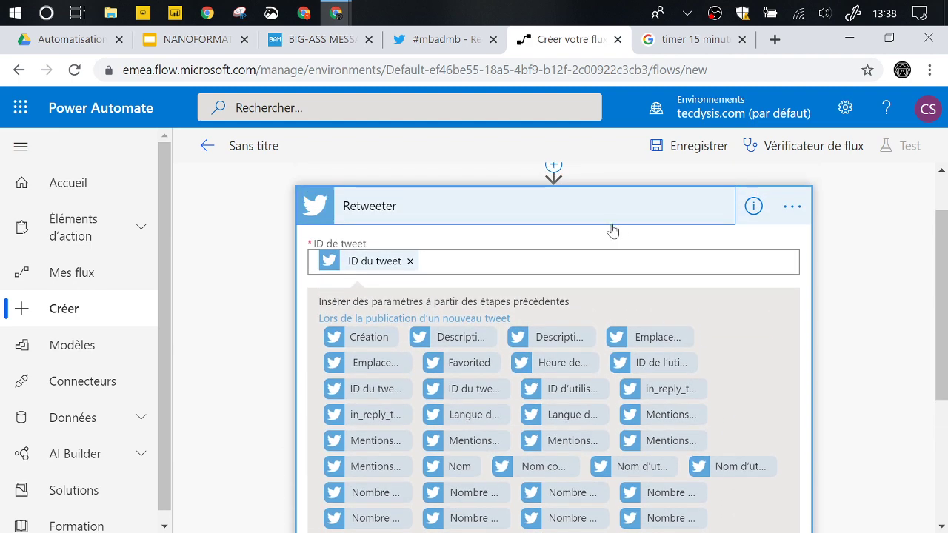
scroll(613, 231, up, 1)
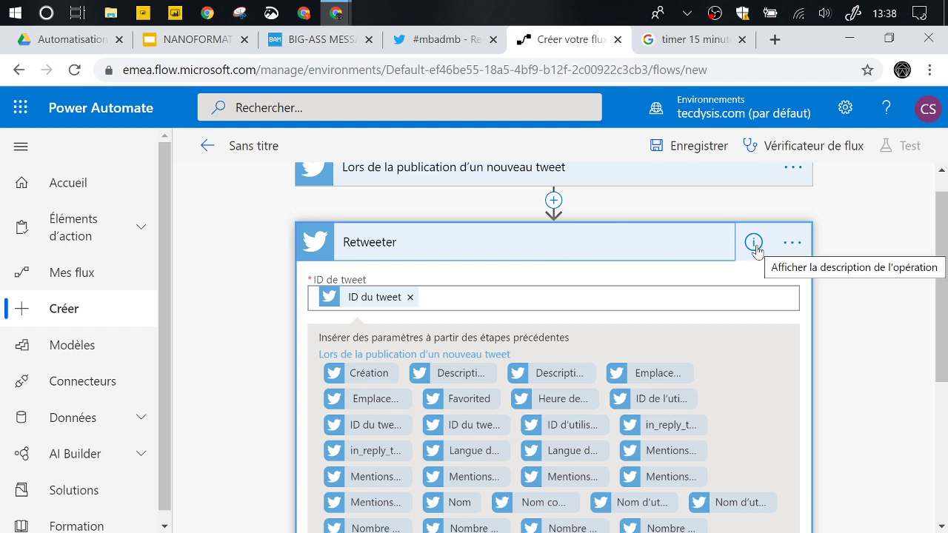
click(622, 245)
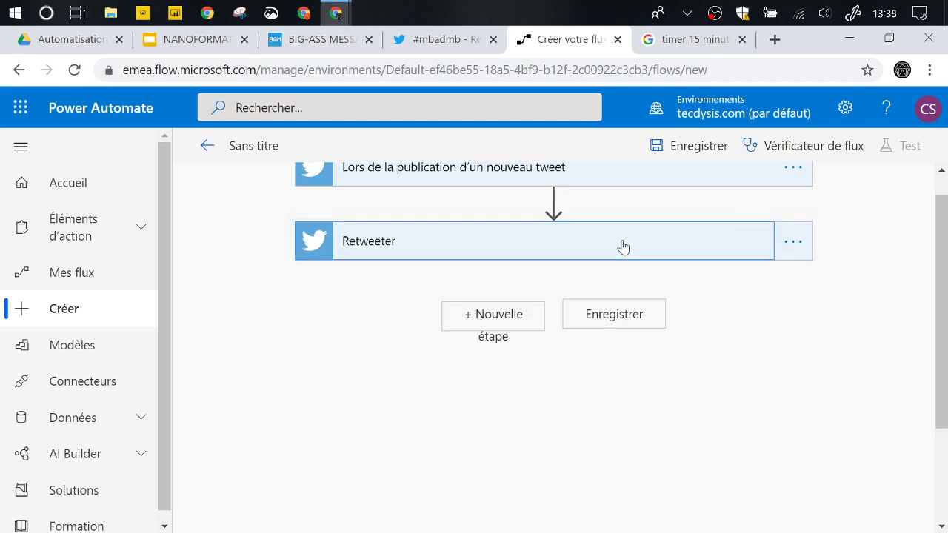
- Save the flow, run the flow checker, and start a manual test of the flow
click(688, 146)
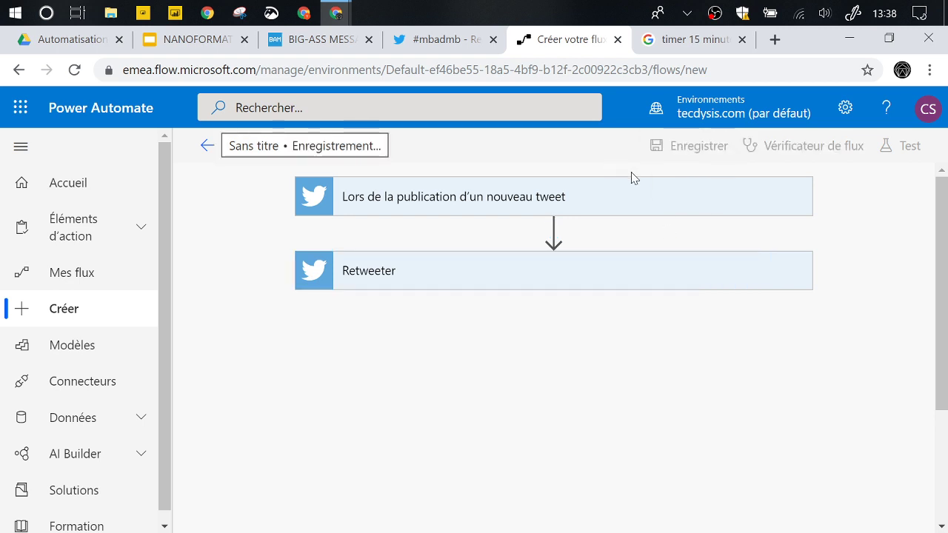
click(788, 154)
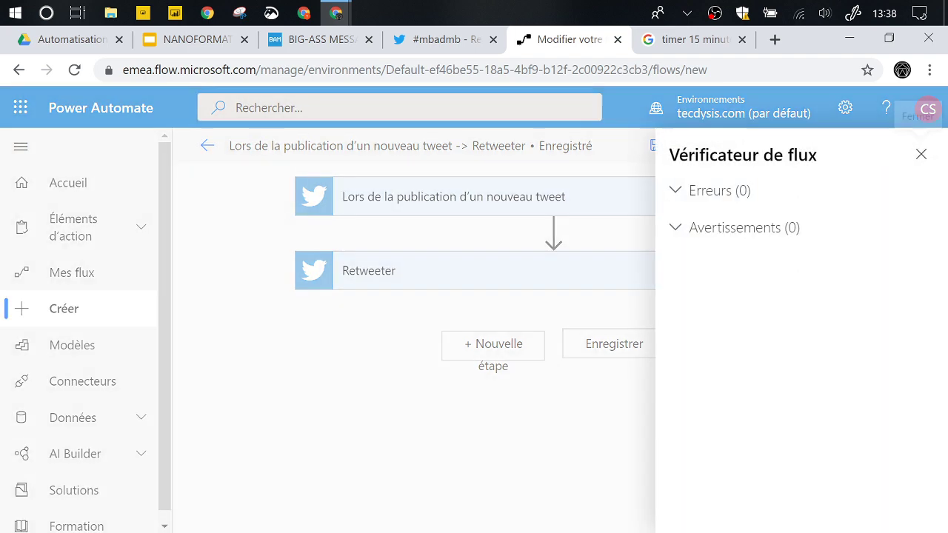
click(918, 155)
click(914, 158)
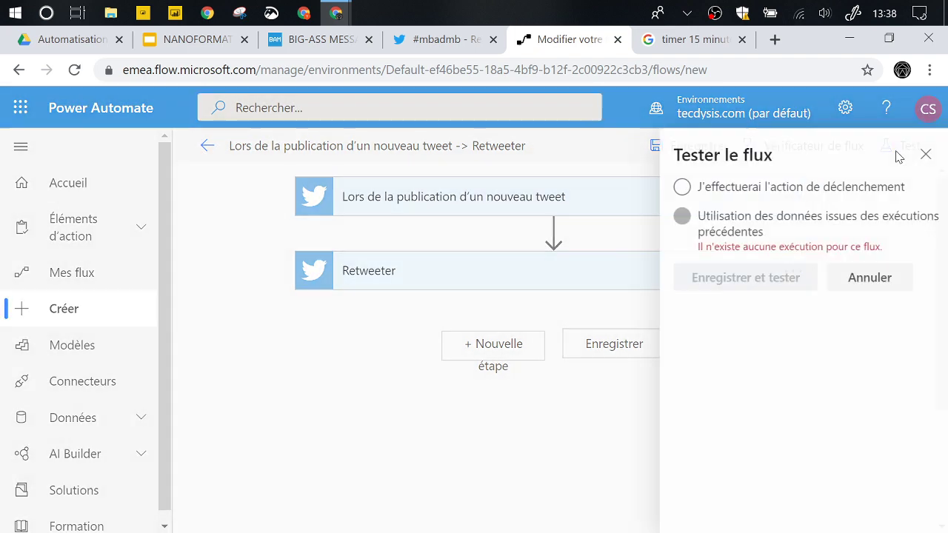
click(680, 189)
click(758, 275)
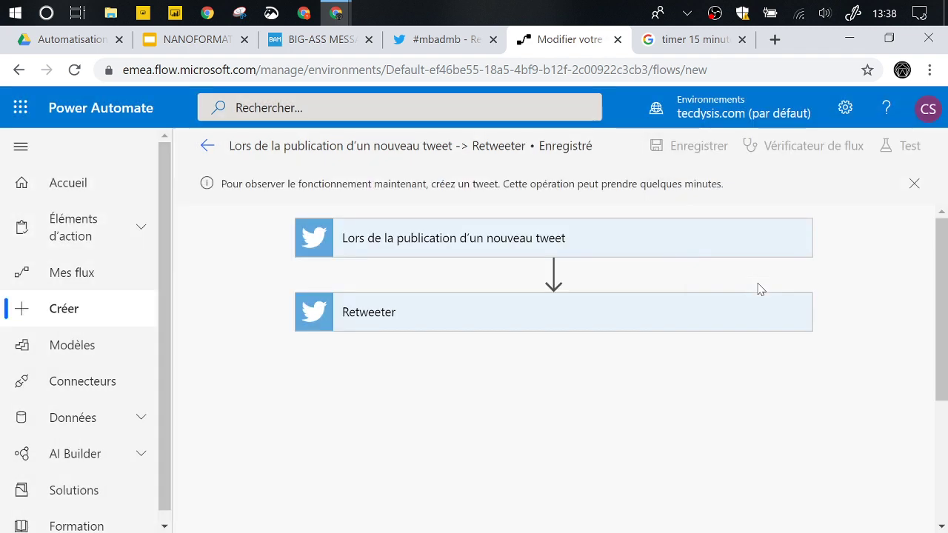
- Expand the new-tweet trigger to view its search text, glancing at the timer tab
click(503, 239)
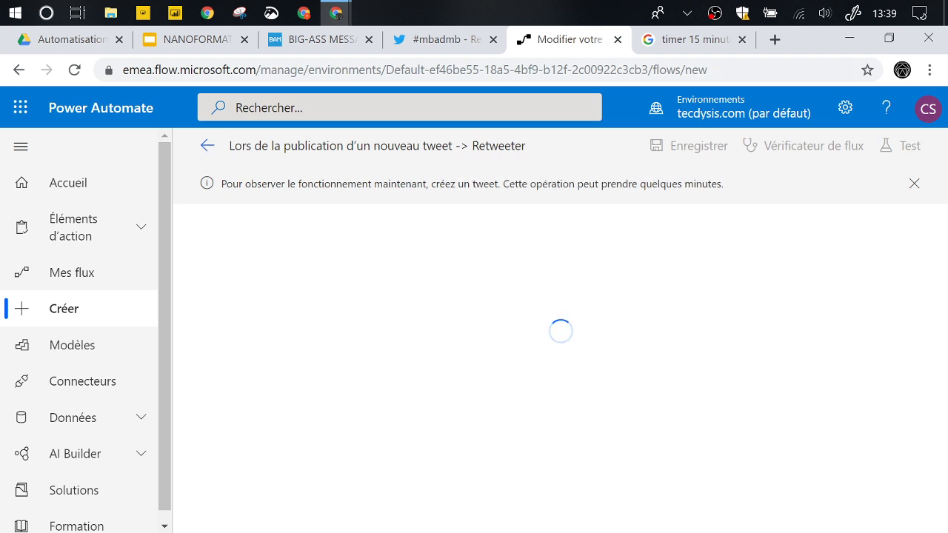
click(661, 40)
click(582, 49)
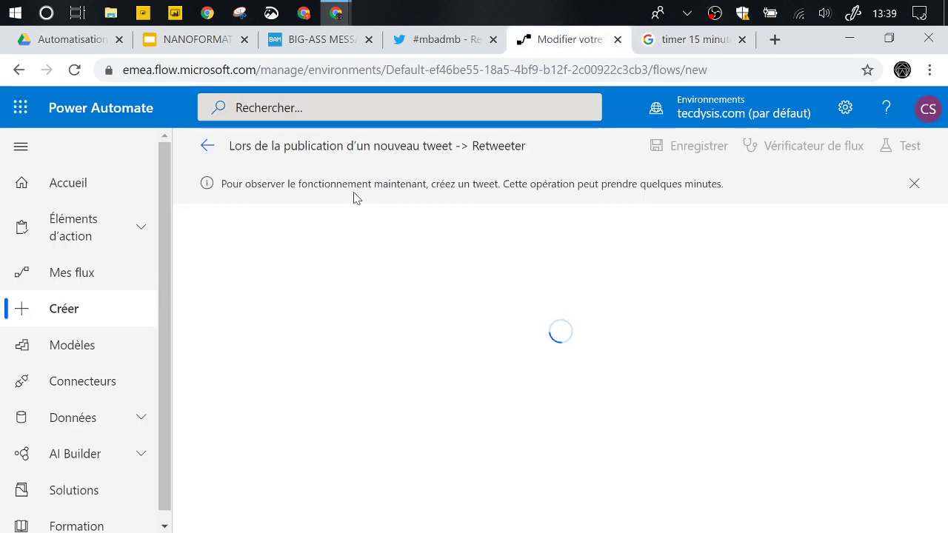
- Leave the flow editor and reopen the Retweeter flow from Mes flux
click(212, 152)
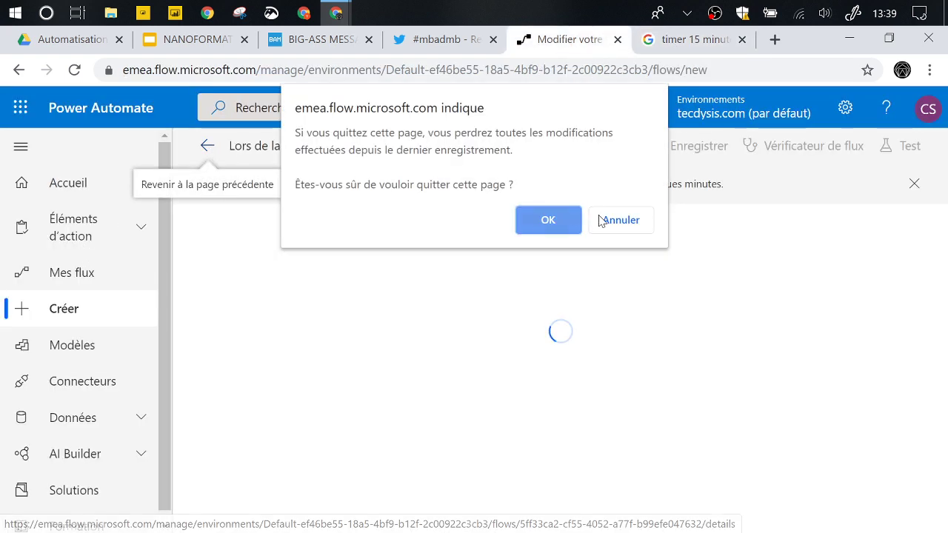
click(570, 222)
click(106, 274)
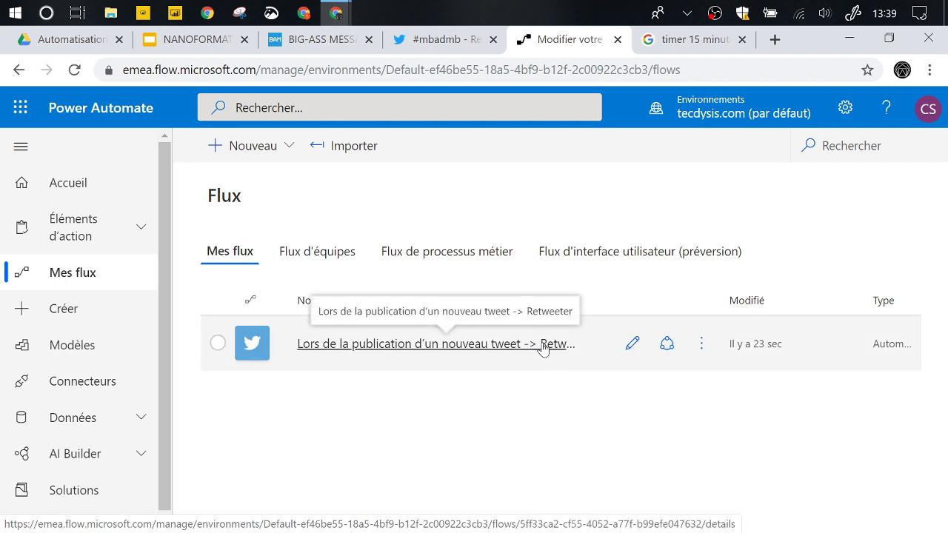
click(629, 343)
- Extend the flow title with 'par', the author's Twitter handle and 'avec #mbadmb', then save
click(461, 145)
click(460, 146)
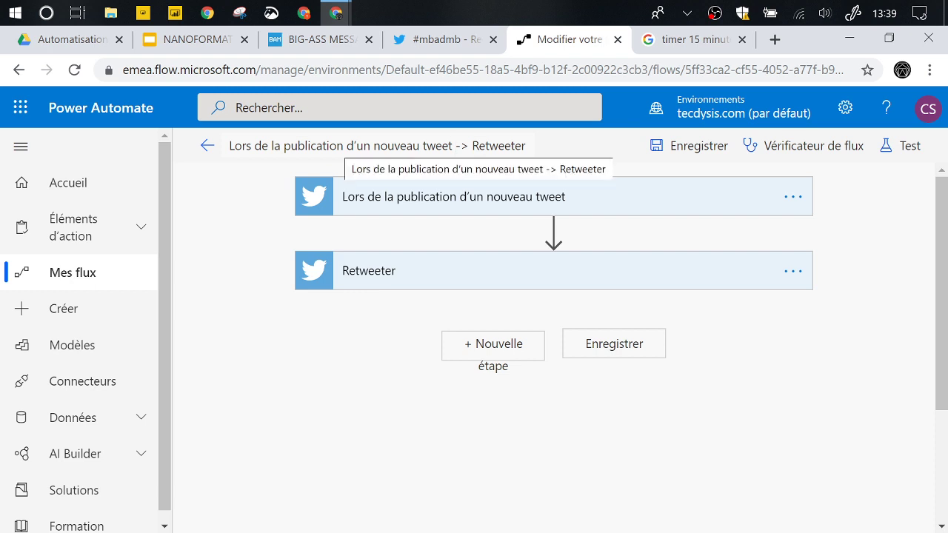
text(par @)
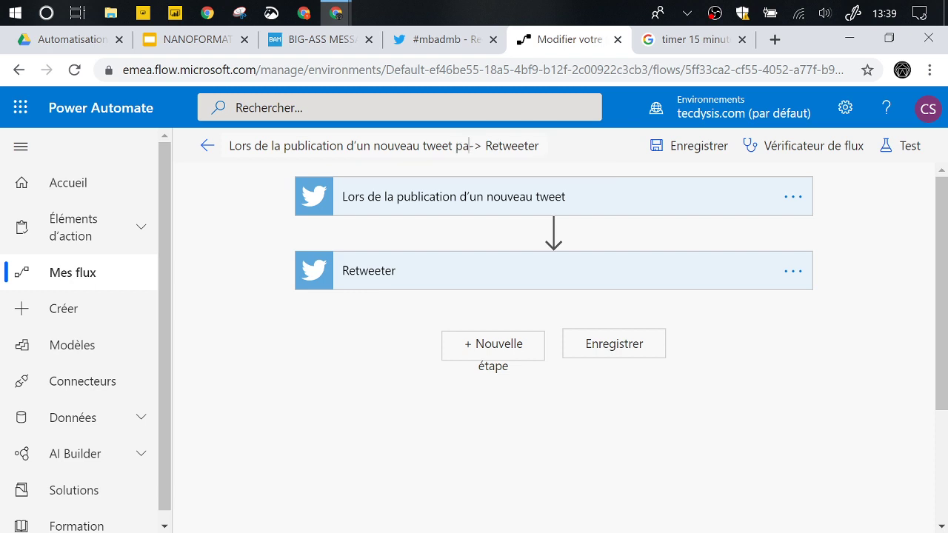
text(ArnaultChatel)
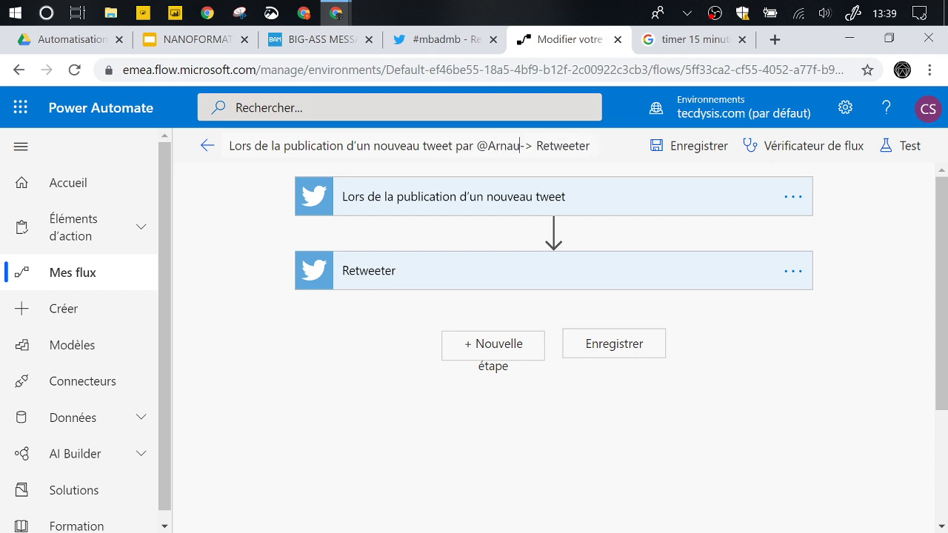
text( avec #)
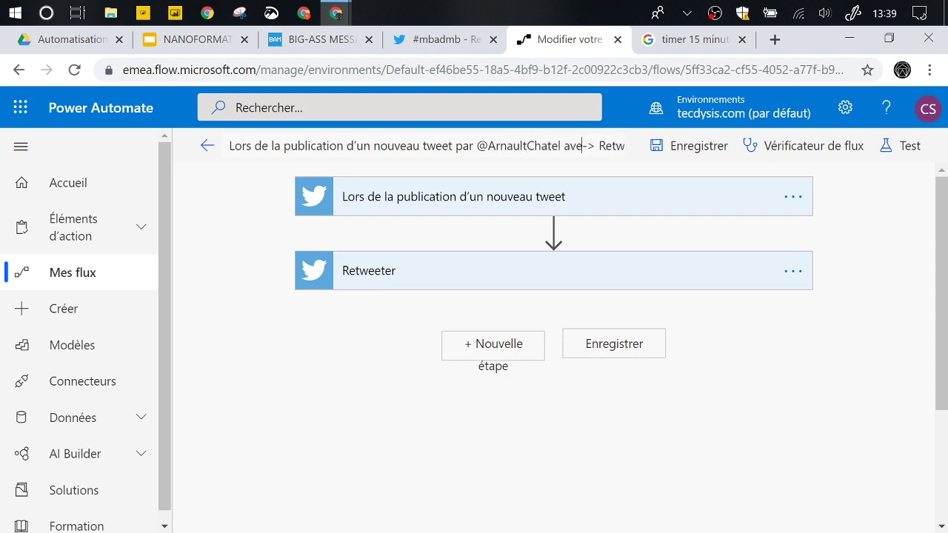
text(mbd)
key(BackSpace)
text(admb)
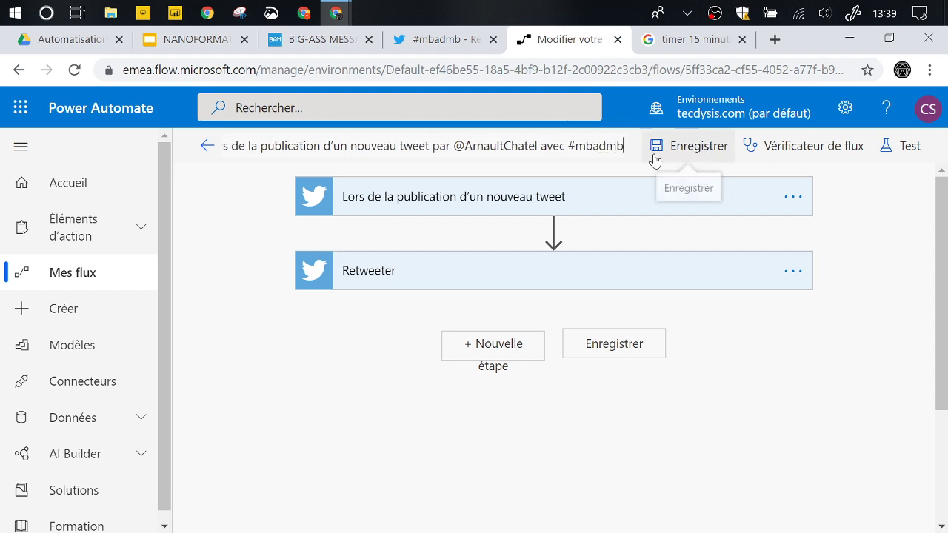
click(675, 154)
click(674, 153)
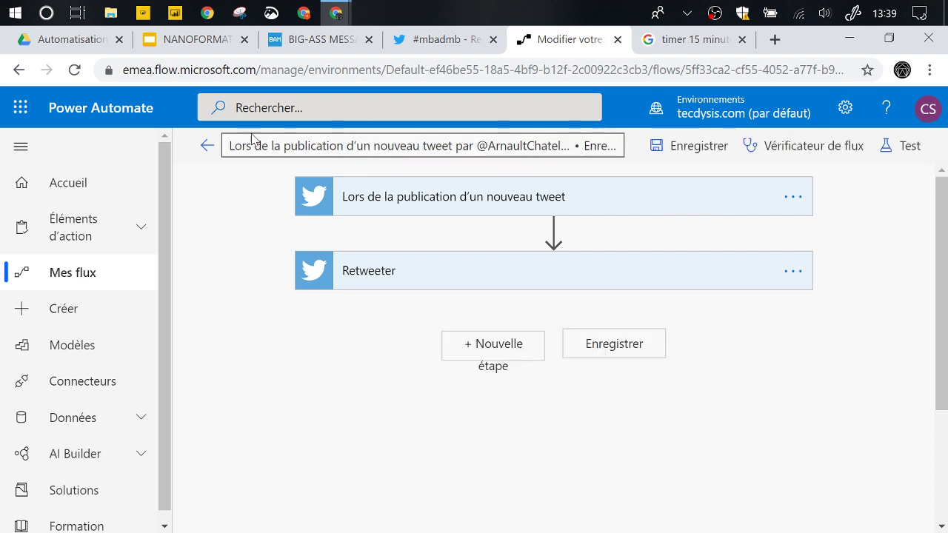
click(106, 275)
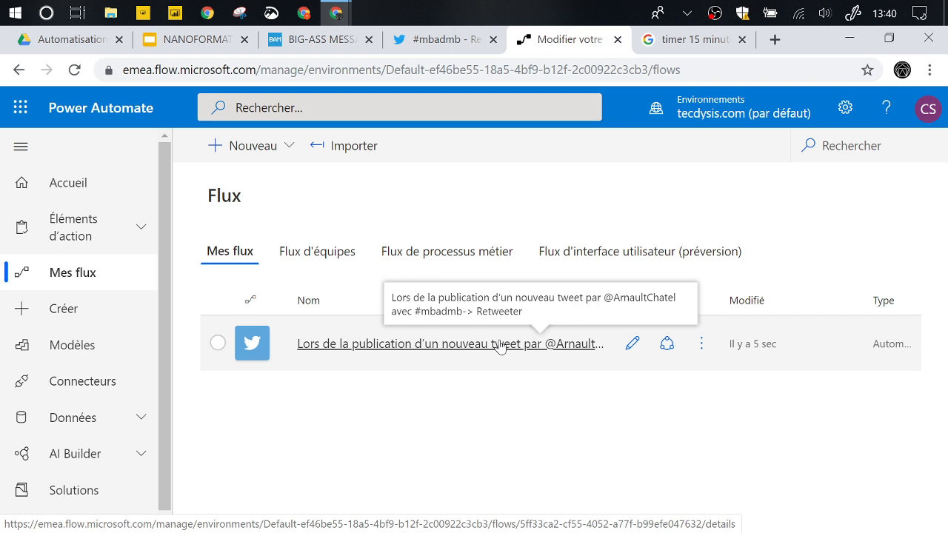
click(500, 347)
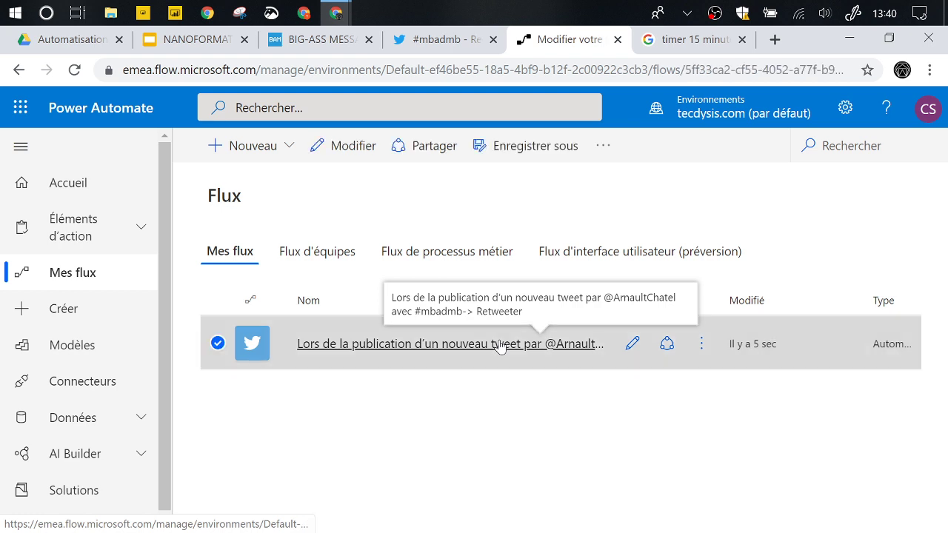
scroll(508, 307, down, 1)
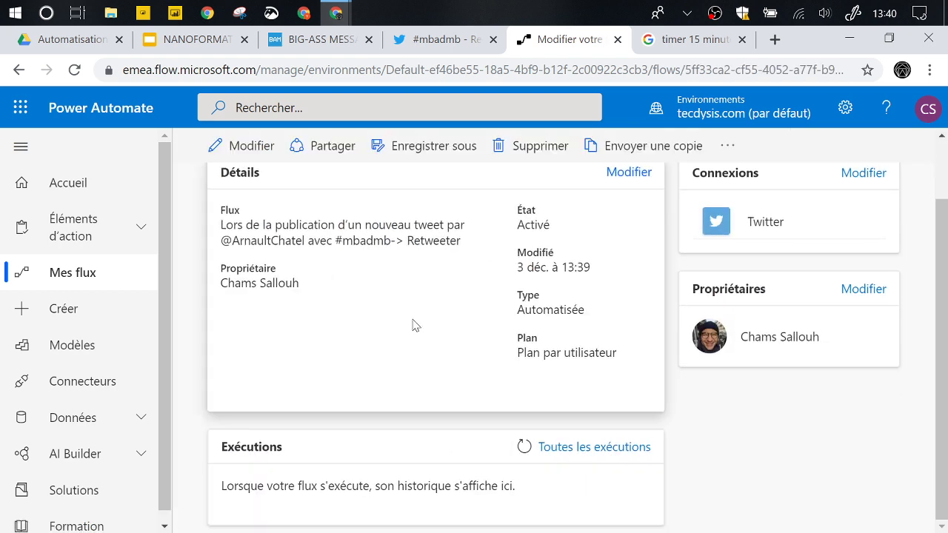
scroll(470, 331, up, 1)
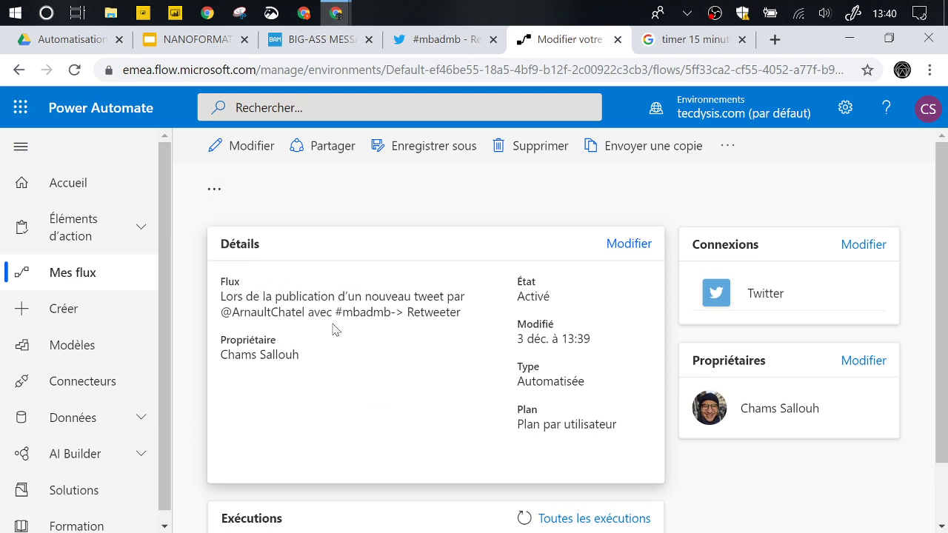
scroll(440, 413, down, 1)
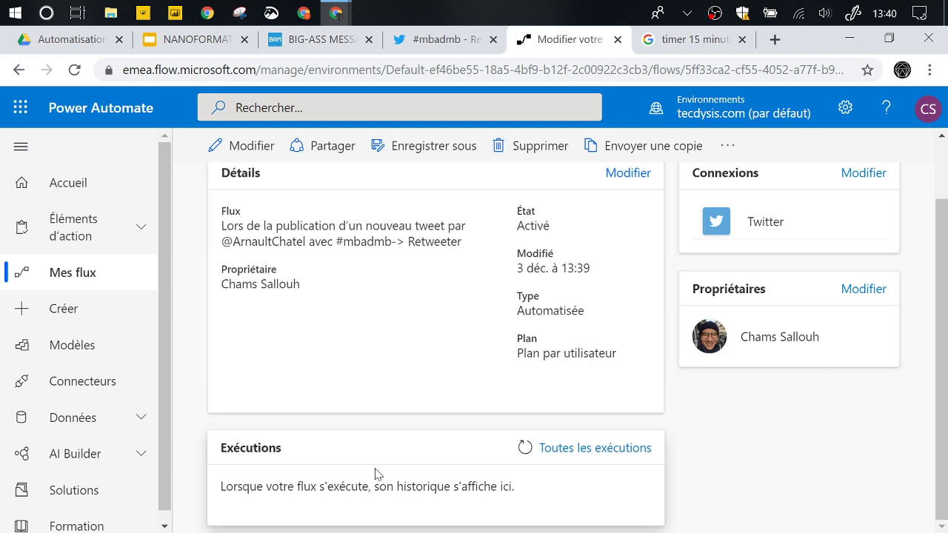
scroll(619, 303, up, 1)
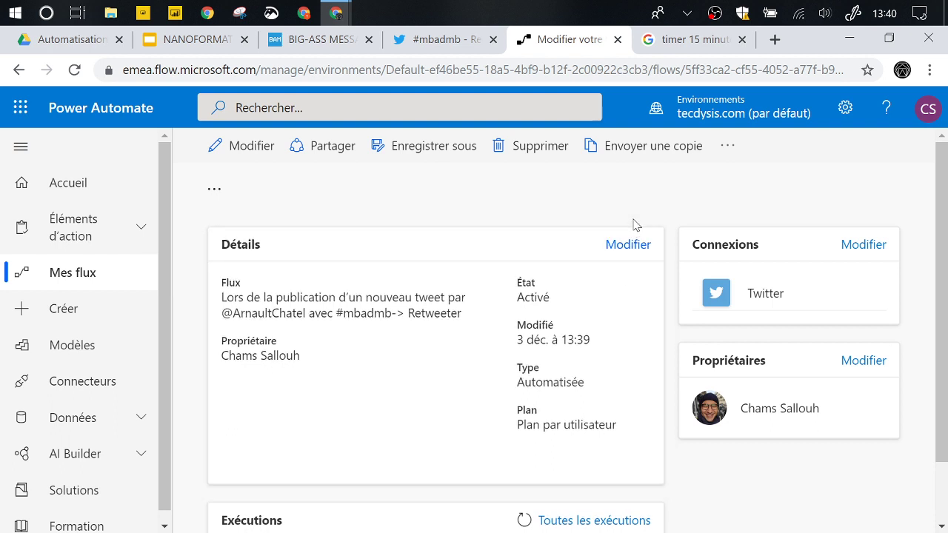
click(726, 154)
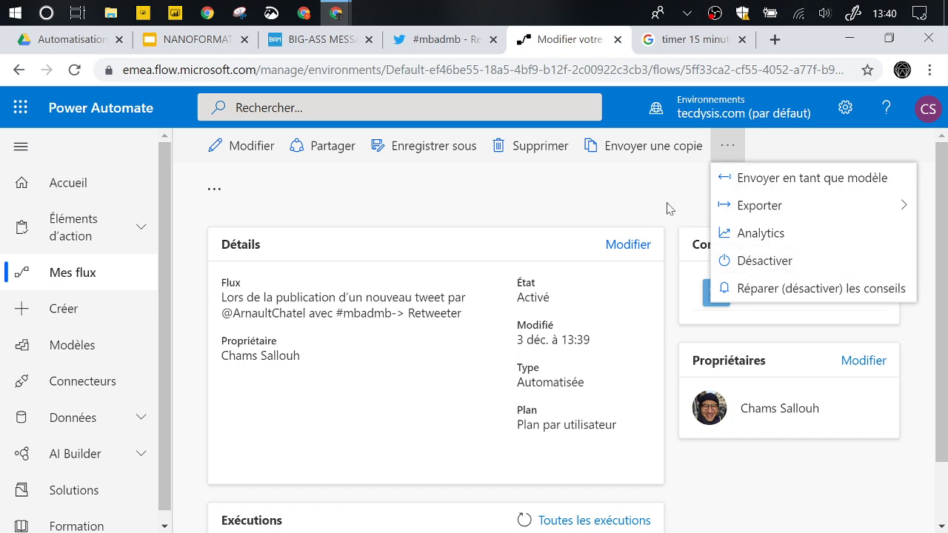
click(546, 197)
click(82, 271)
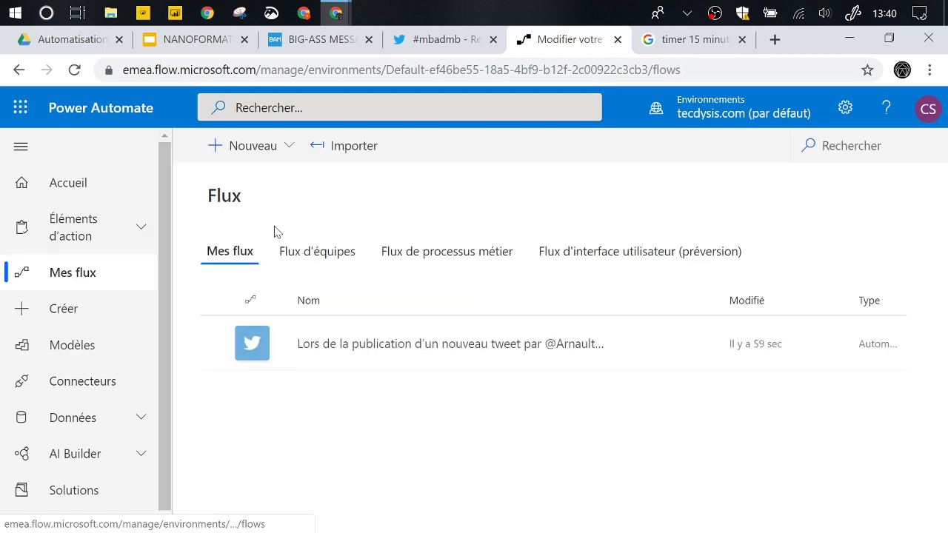
- Start a new automated flow and skip the wizard to get a blank editor
click(69, 309)
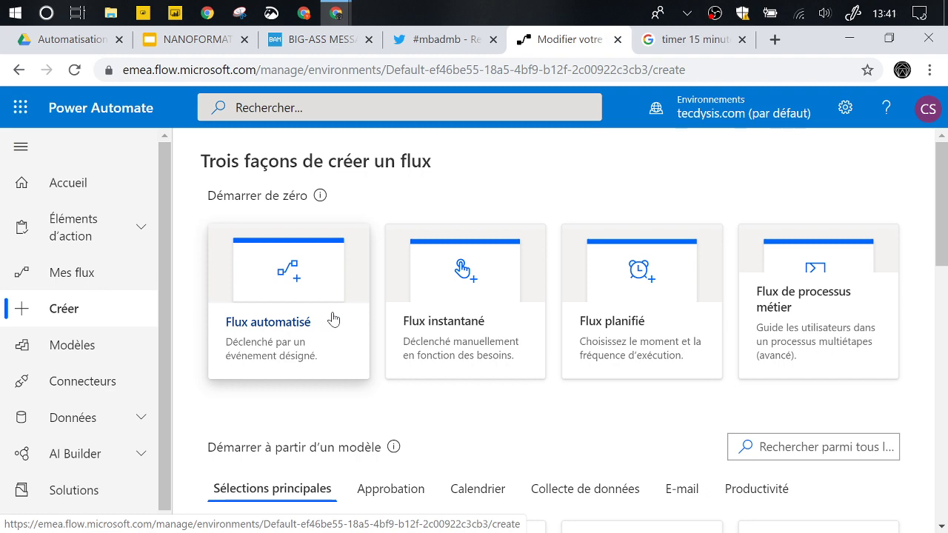
click(328, 328)
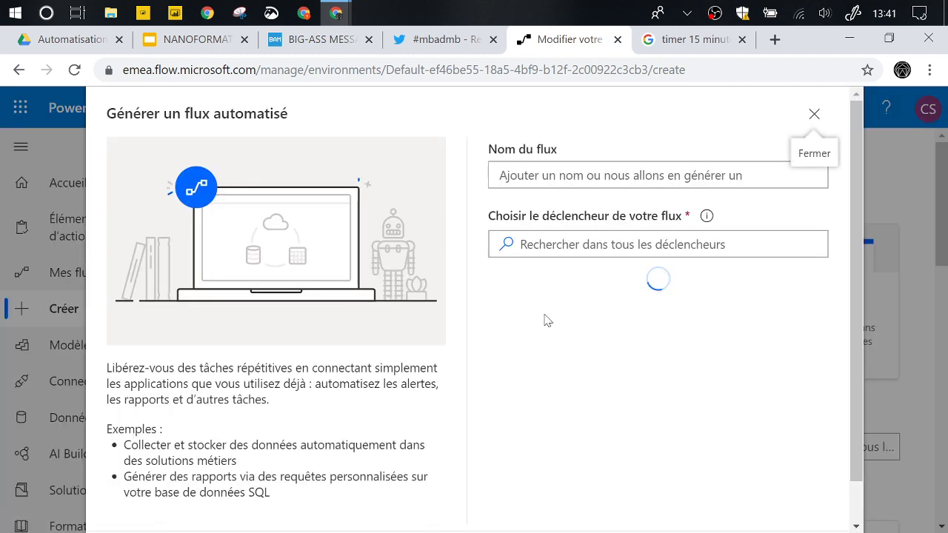
scroll(545, 320, down, 10)
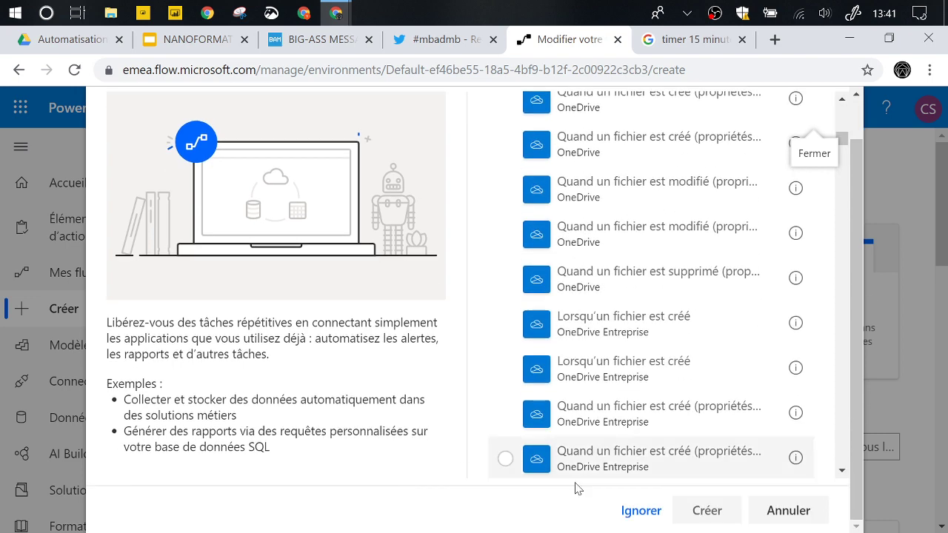
click(643, 513)
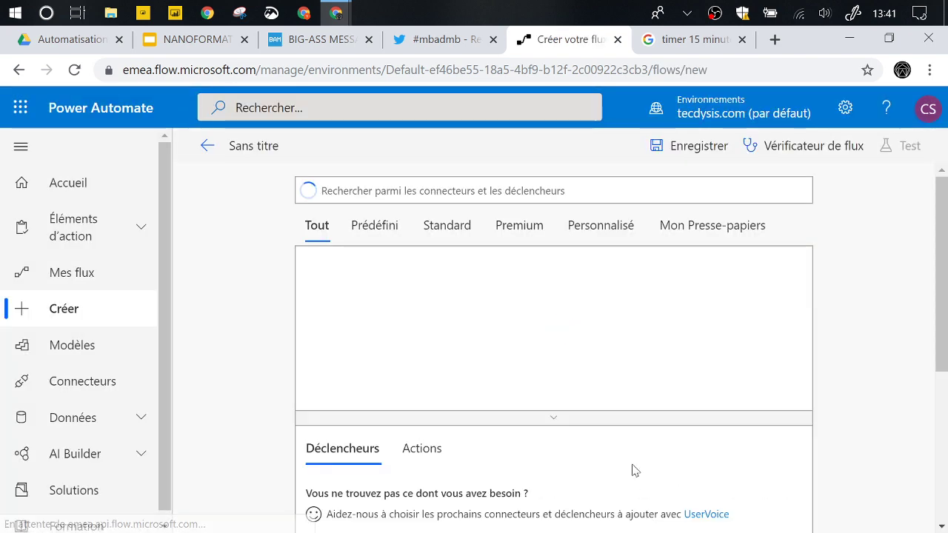
- Use the Twitter new-tweet trigger searching #mbadmb and add an empty next step
text(twitter)
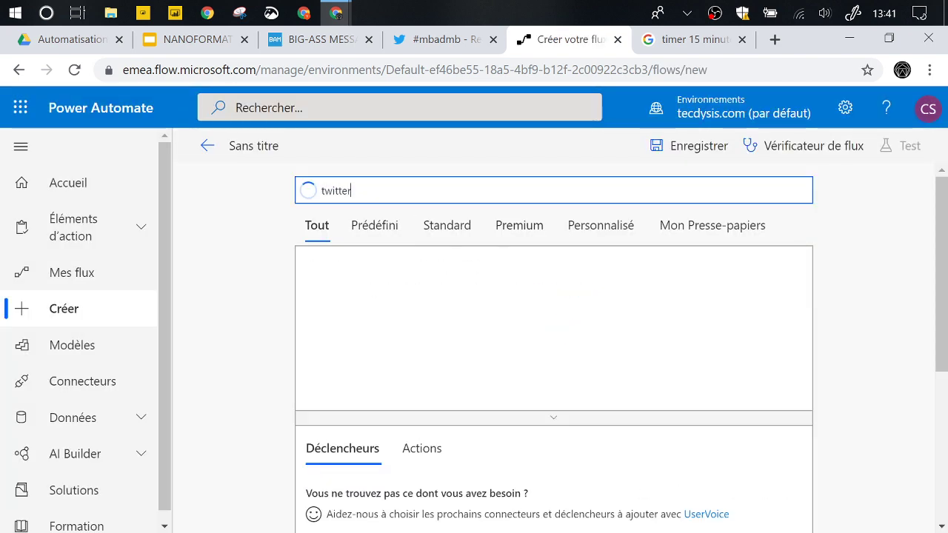
click(335, 282)
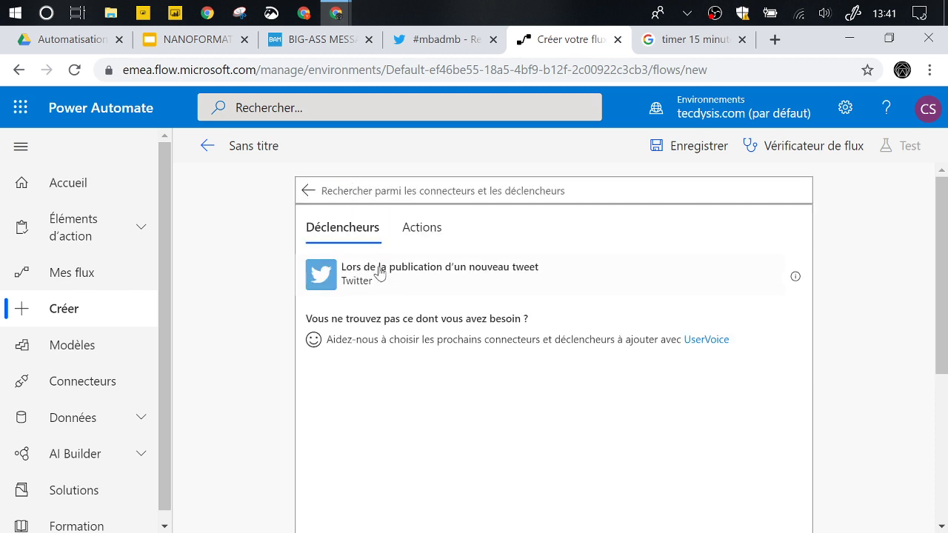
click(443, 277)
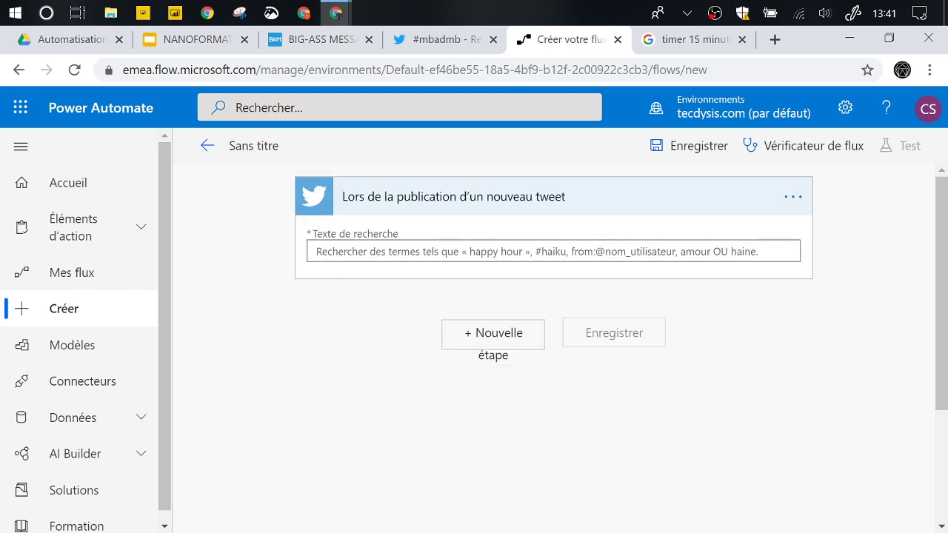
text(#m)
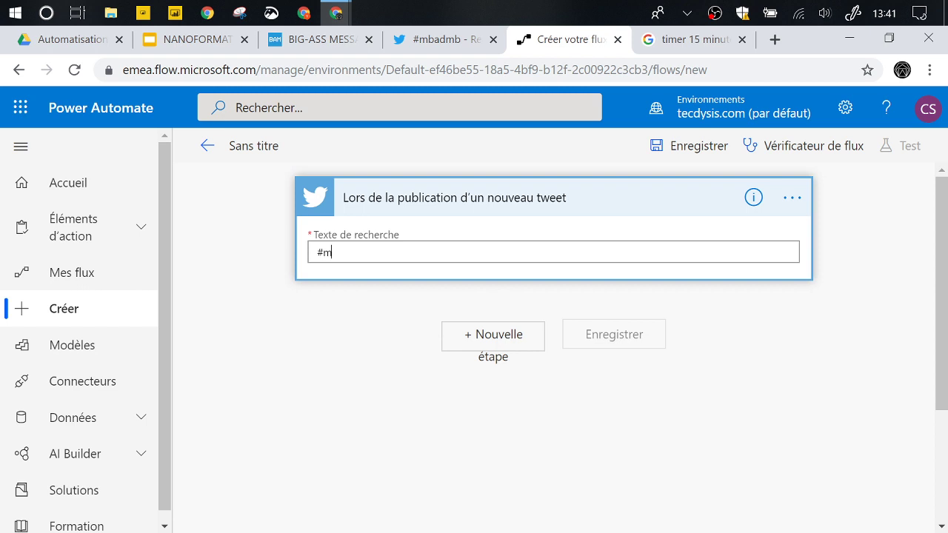
text(badmb)
click(473, 336)
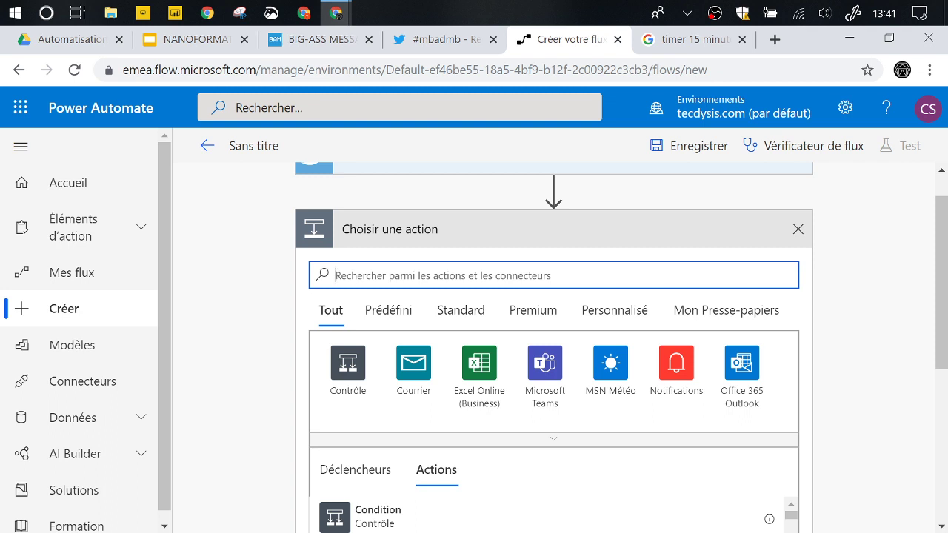
- Add a Google Sheets 'Insérer une ligne' action, then enter sheets.new in a new tab
text(google)
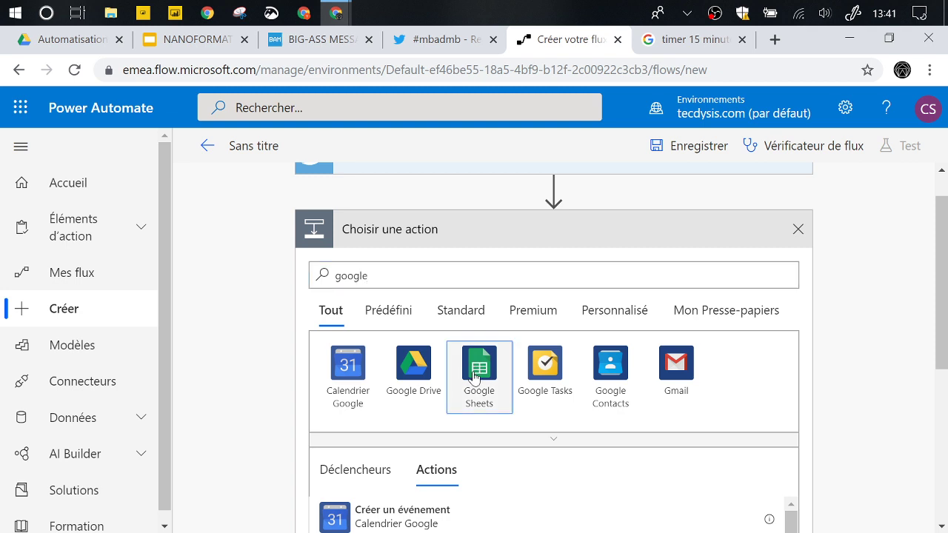
click(475, 378)
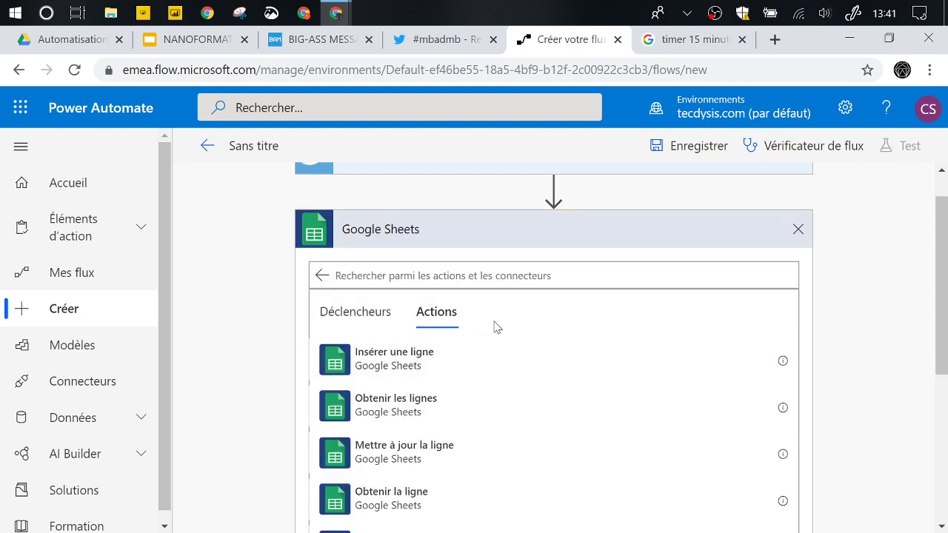
click(414, 342)
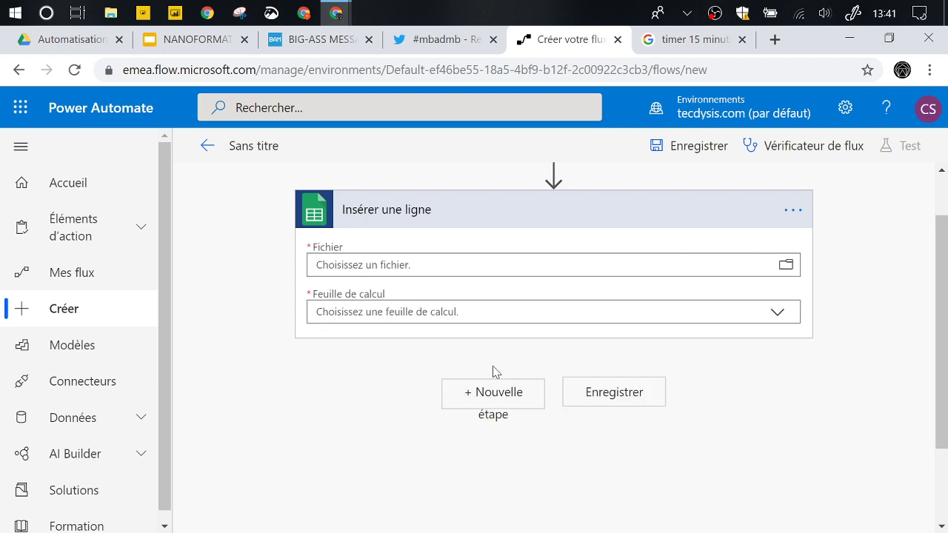
key(ctrl+t)
text(sheets.new)
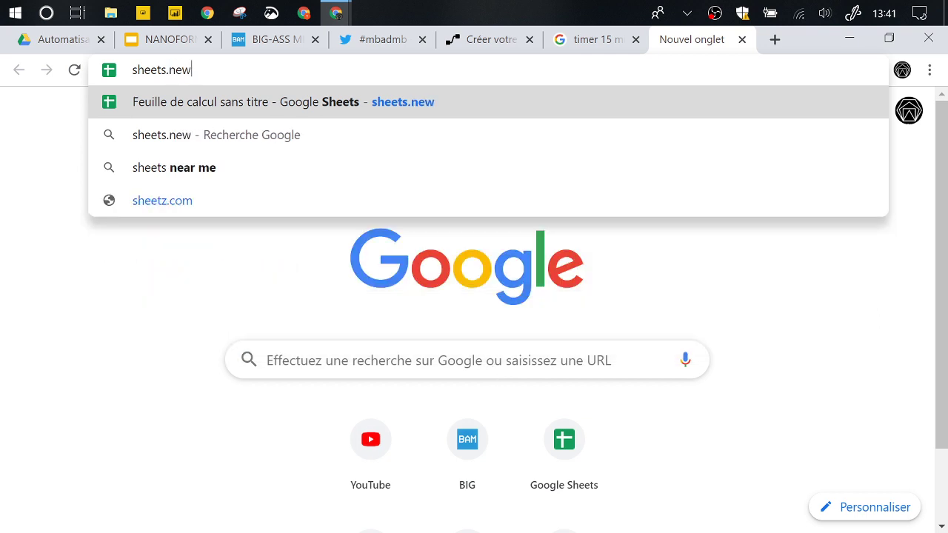
- Create the new spreadsheet and enter headers ID, User_Nom, User_ID and User_Bio in A1:D1
key(Return)
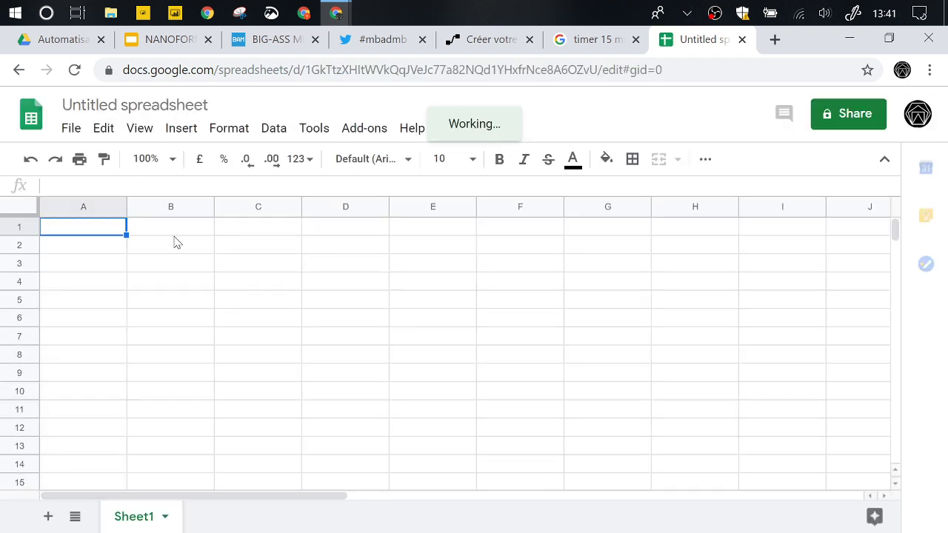
text(ID)
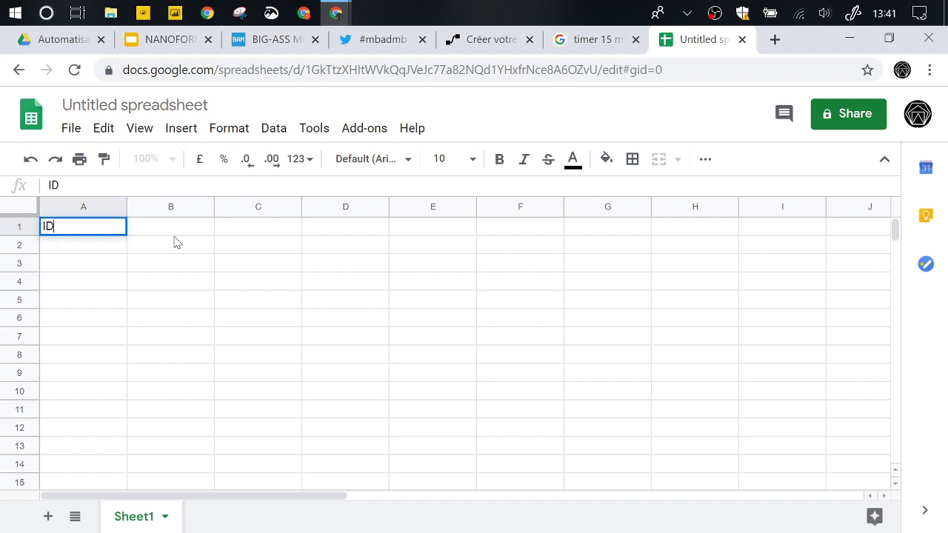
click(176, 242)
key(Up)
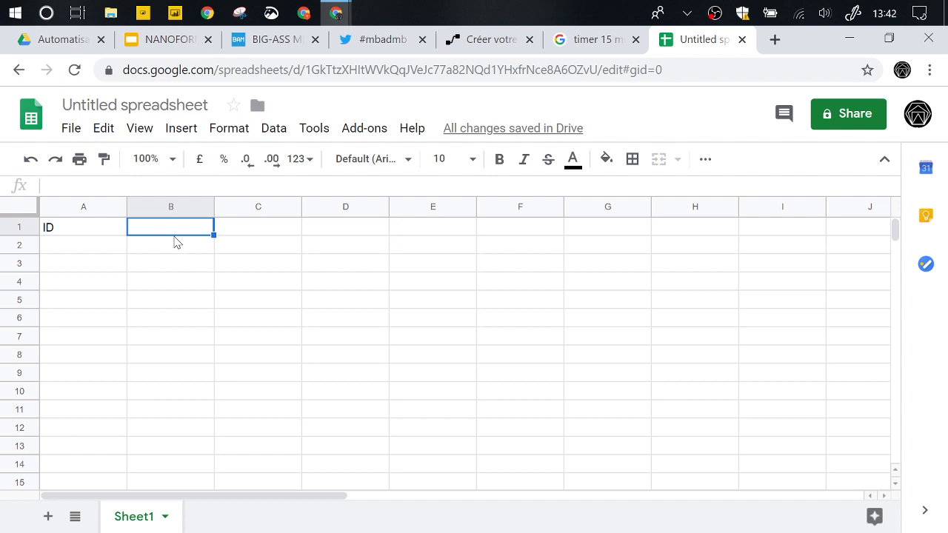
text(User_)
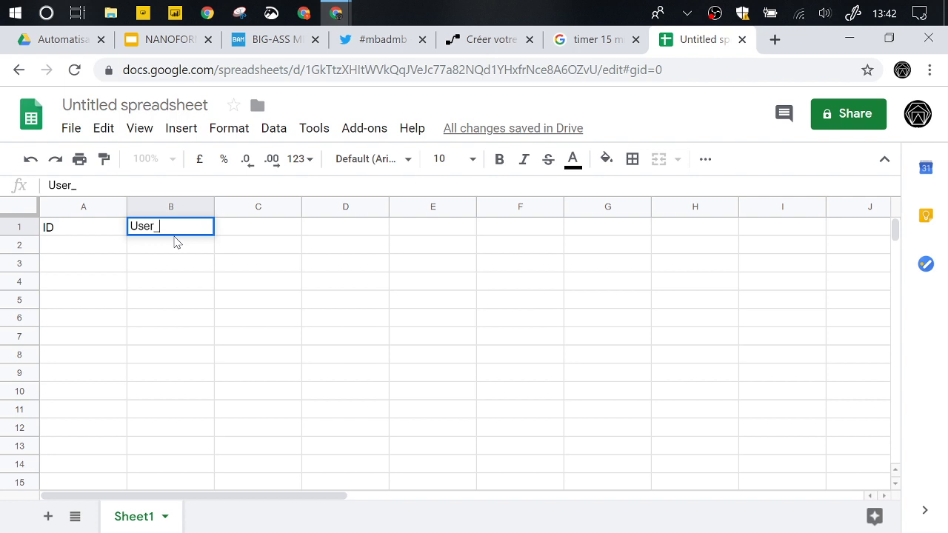
text(Nom)
key(Tab)
text(User_ID)
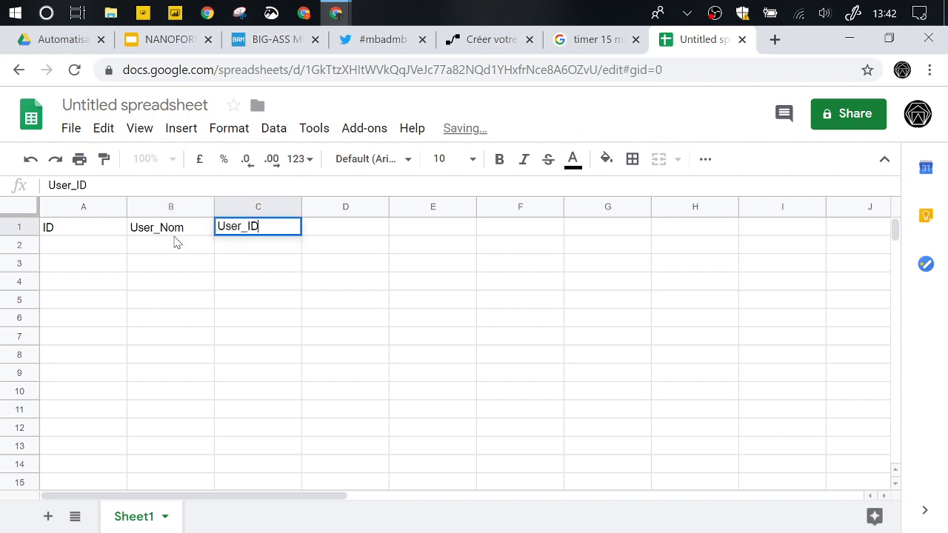
key(Tab)
text(User_)
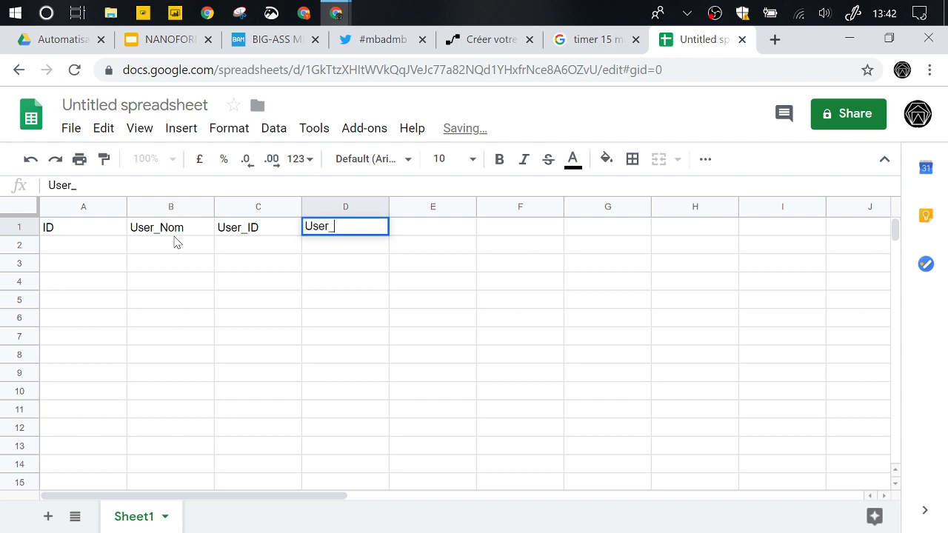
text(Bio)
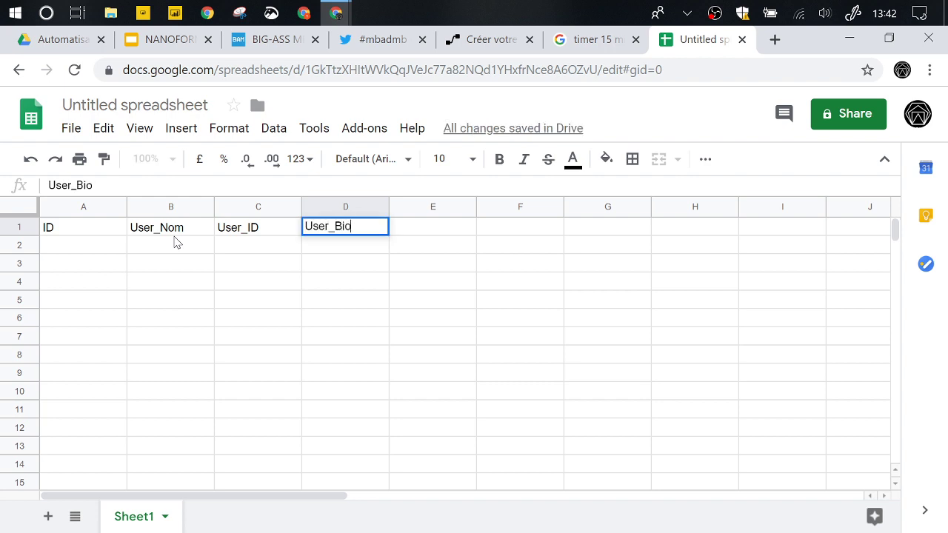
key(Tab)
- Add headers Tweet_Texte and Tweet_DateHeure in E1:F1 and narrow column A
text(Tw)
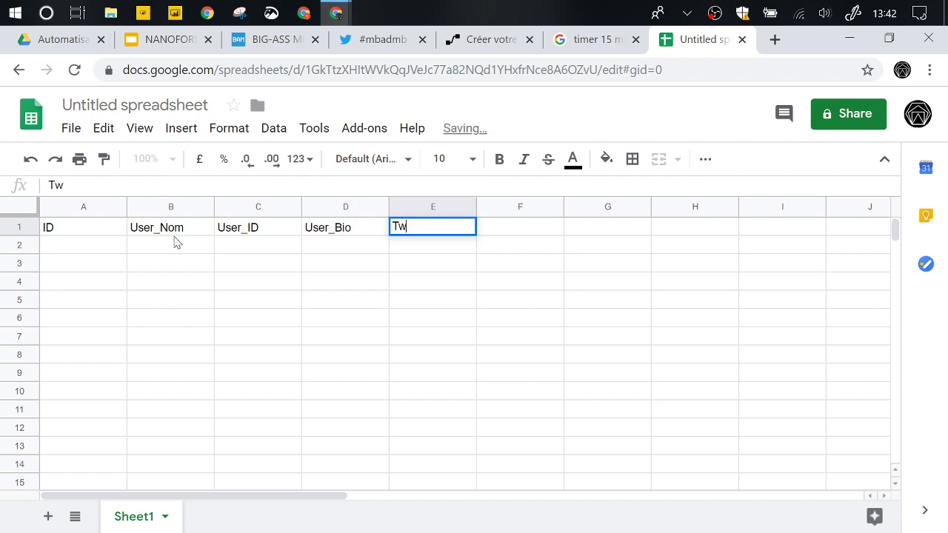
text(eet_)
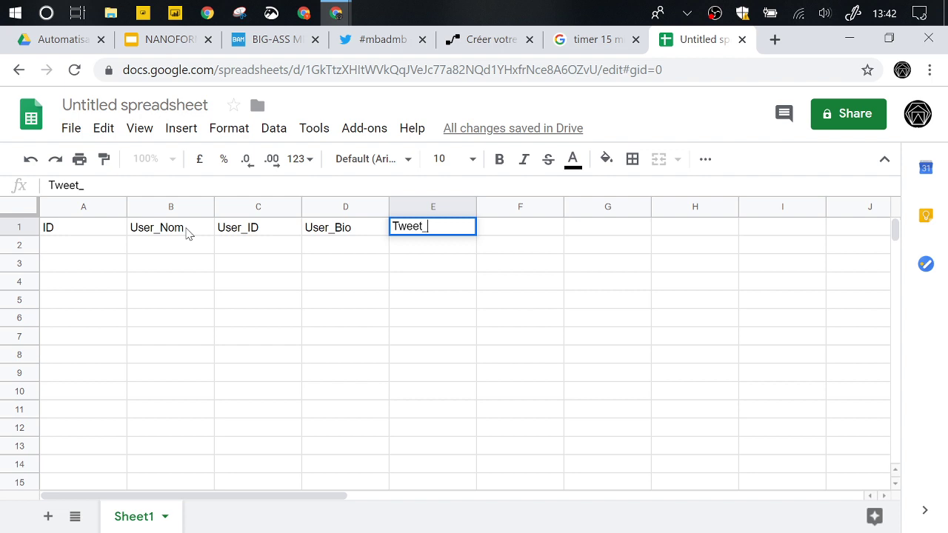
text(Textt)
key(BackSpace)
text(e)
key(Tab)
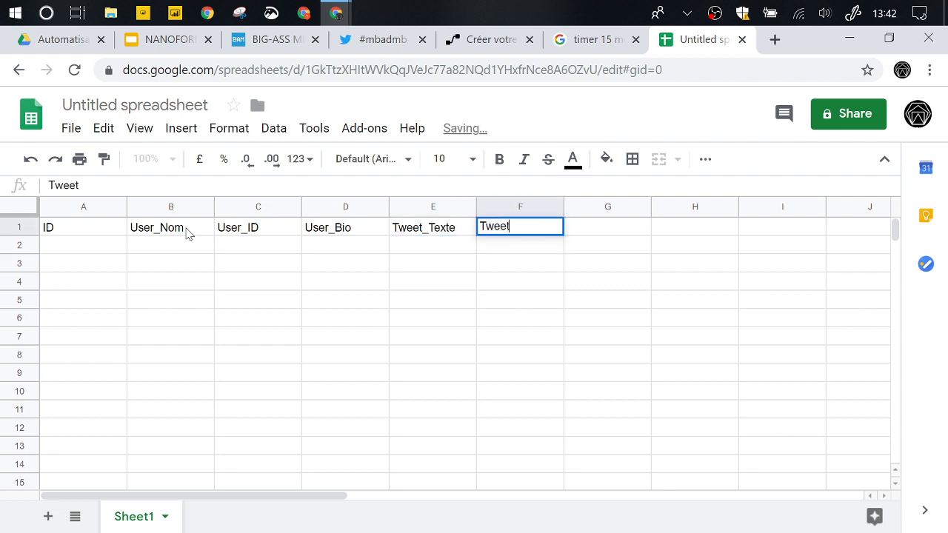
text(_)
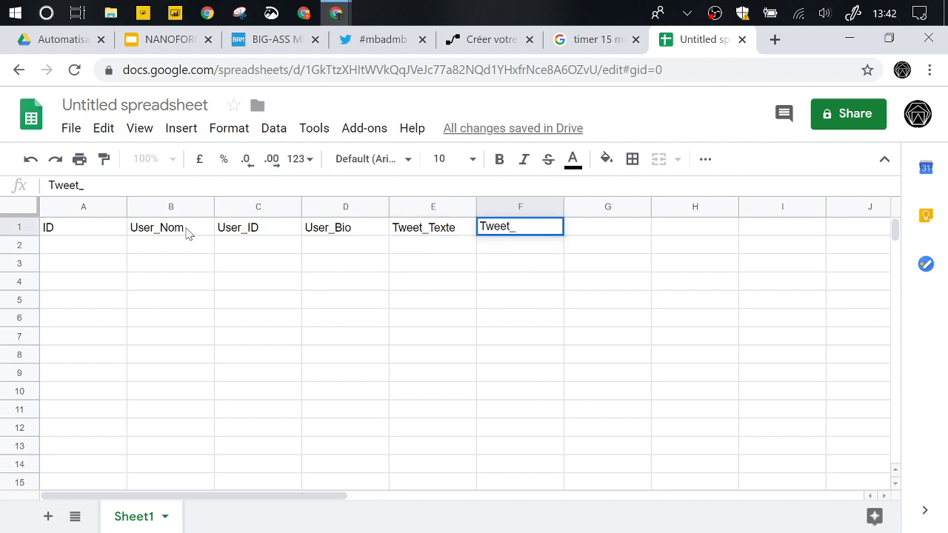
text(DateHeure)
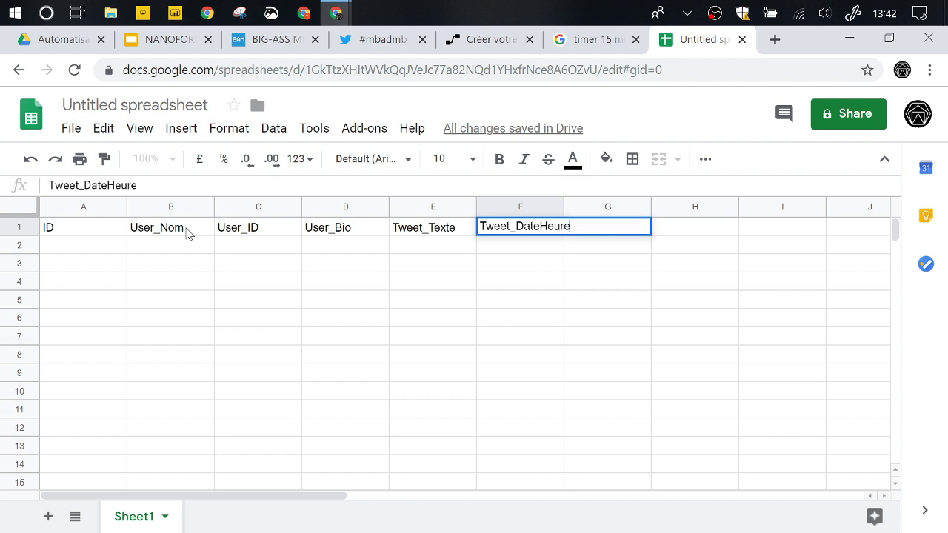
key(Return)
key(Up)
drag(127, 207, 92, 210)
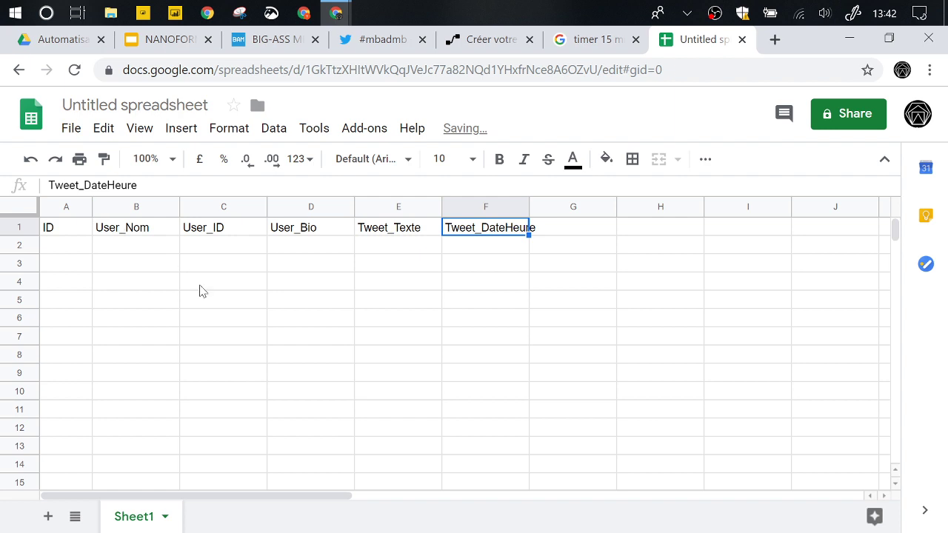
click(264, 324)
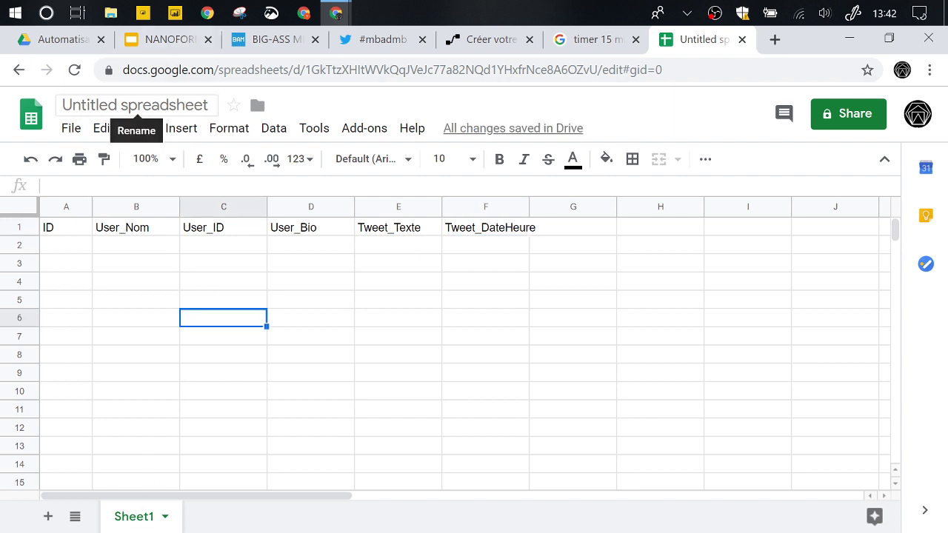
- Rename the spreadsheet to 'Twitter #mbadmb'
click(136, 105)
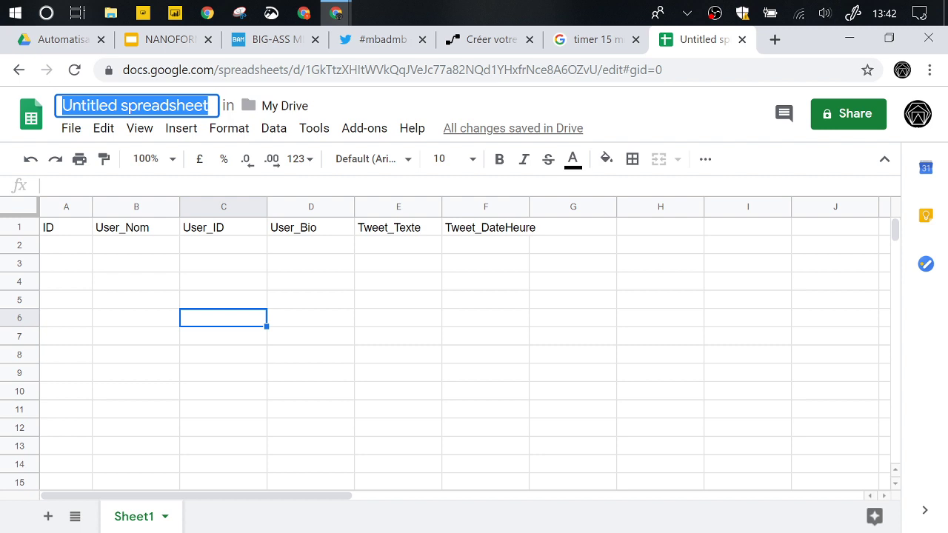
text(Twitter)
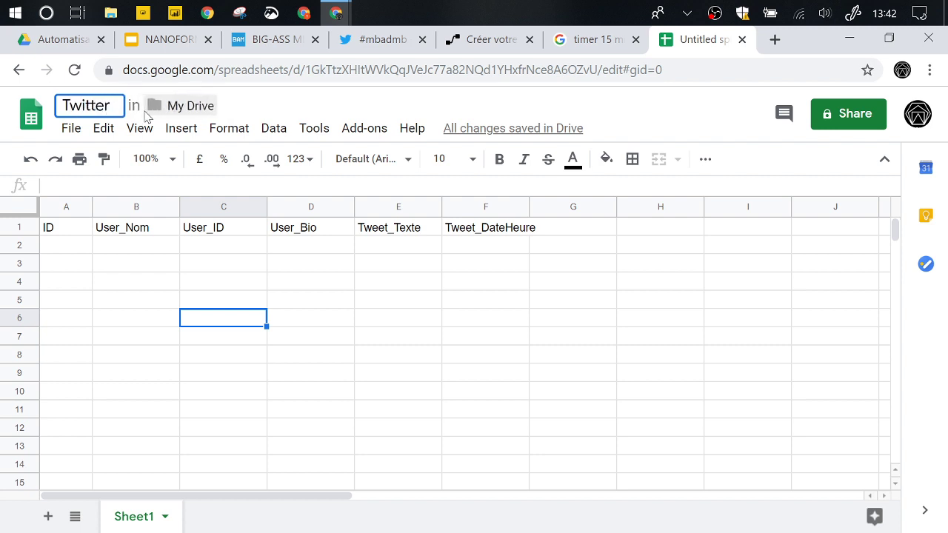
text( #)
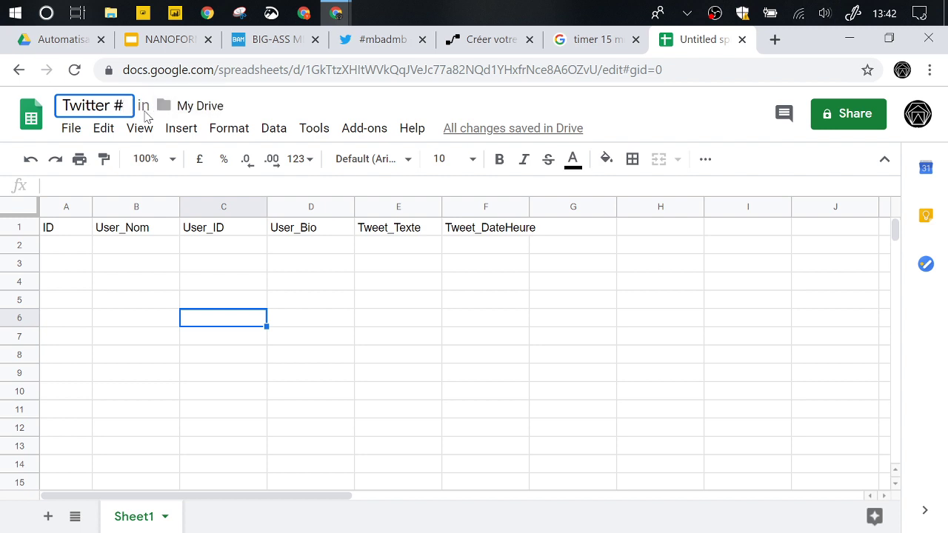
text(mbadmb)
key(Return)
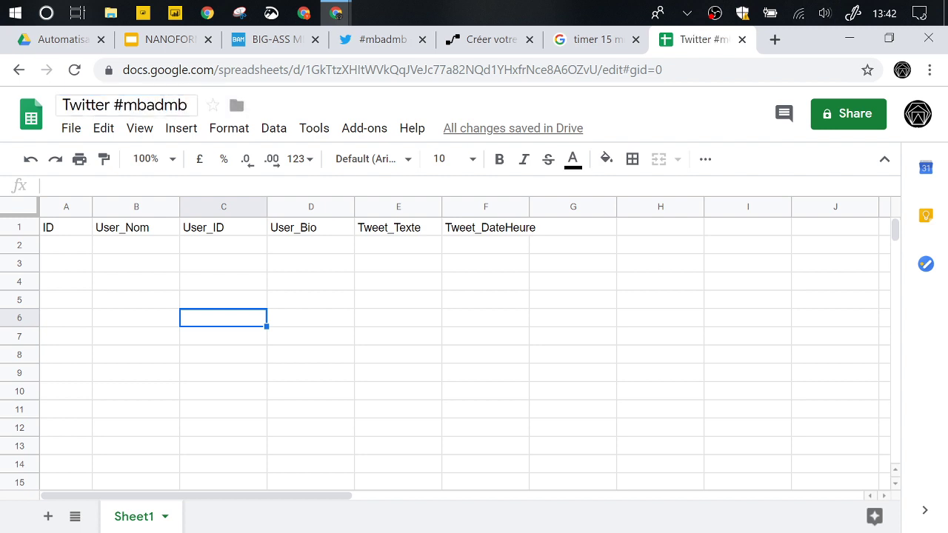
click(140, 304)
- Move the spreadsheet into the Automatisation/Power Automate Drive folder
click(237, 105)
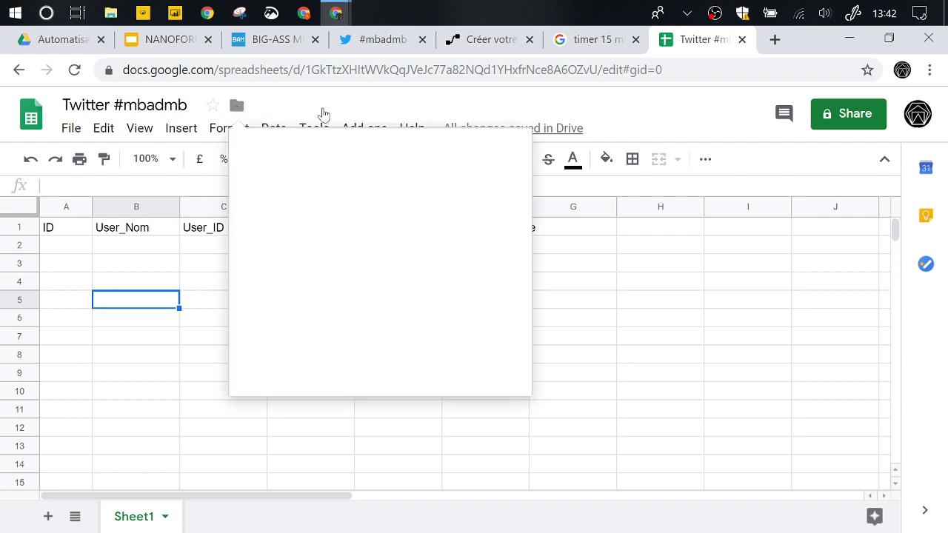
double_click(344, 182)
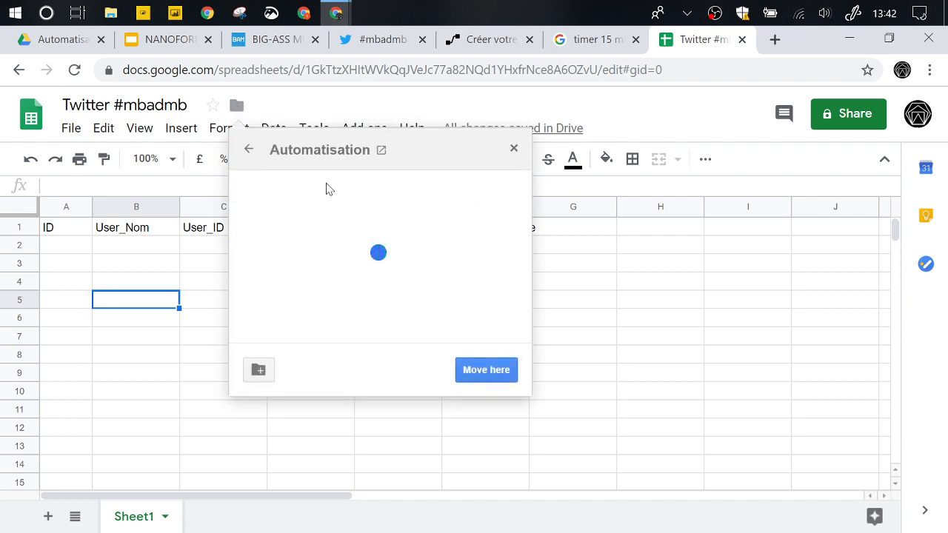
double_click(351, 216)
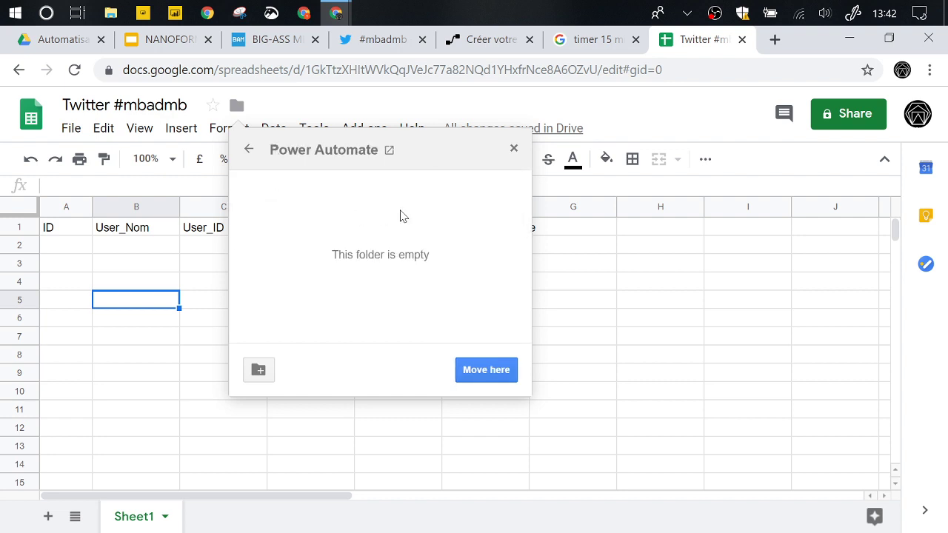
click(474, 370)
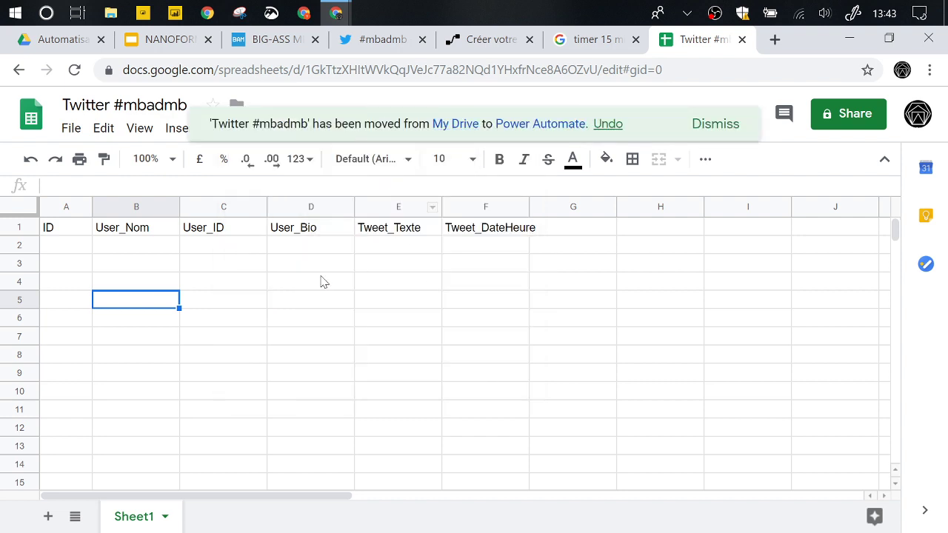
click(461, 43)
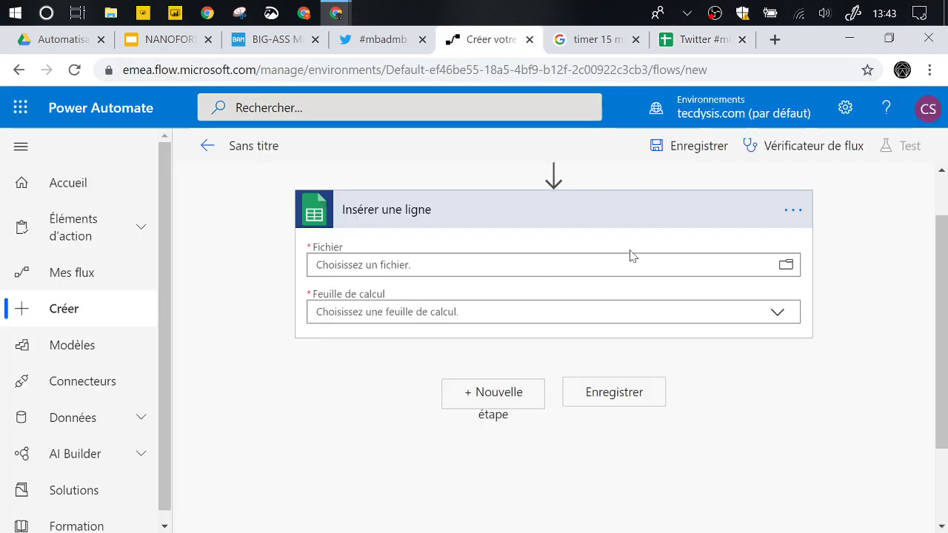
- Point Insérer une ligne at /Automatisation/Power Automate/Twitter #mbadmb, worksheet Sheet1
scroll(510, 249, up, 1)
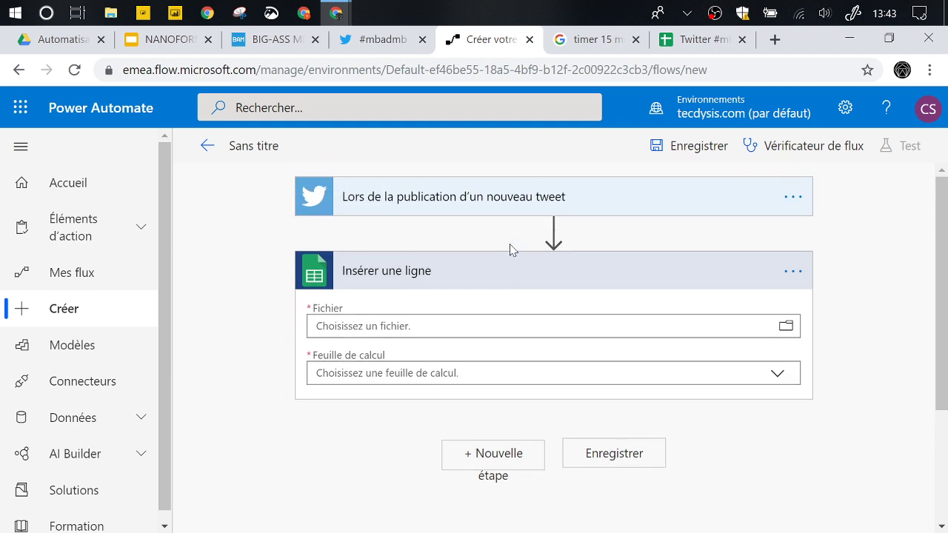
click(792, 273)
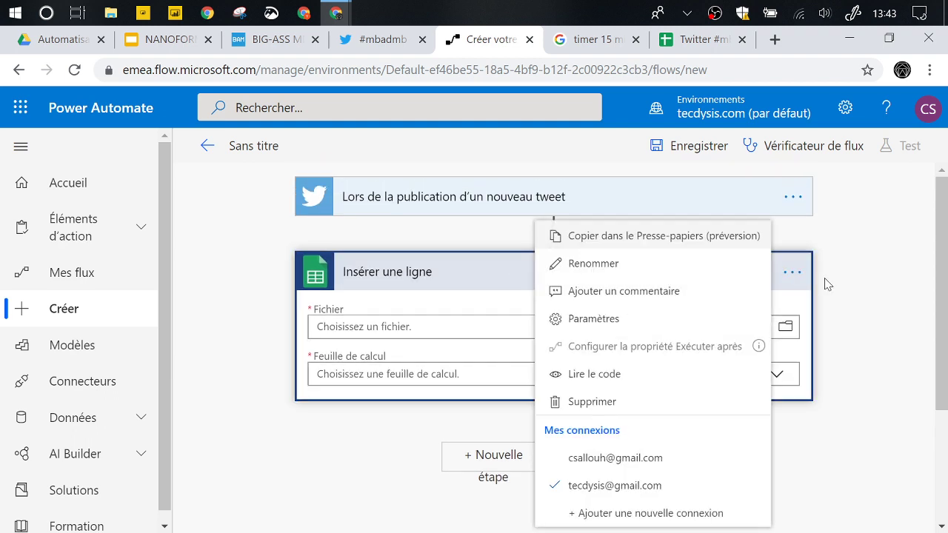
click(793, 275)
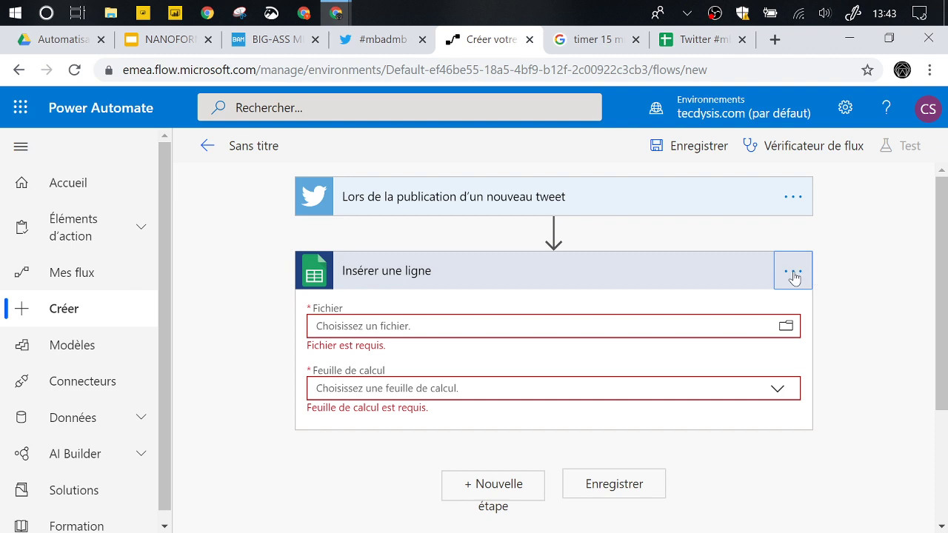
click(785, 328)
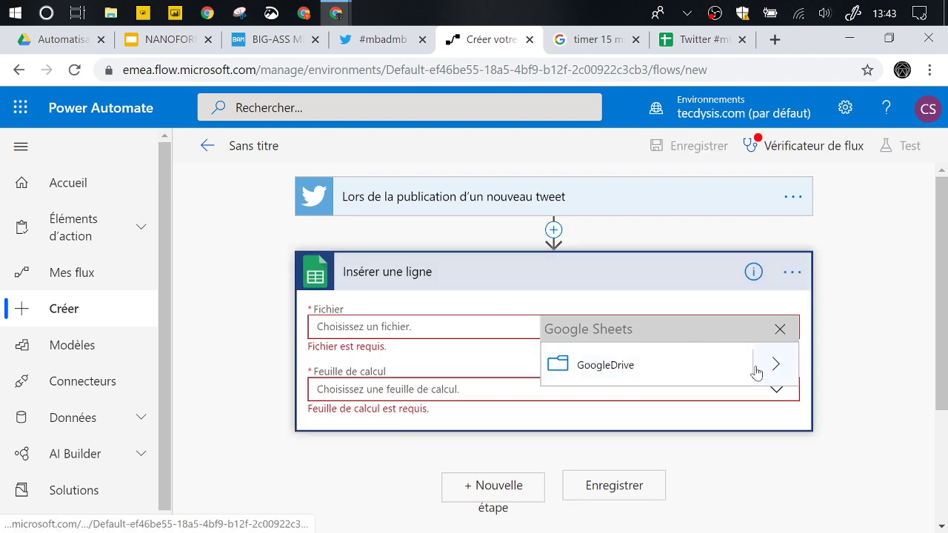
click(774, 368)
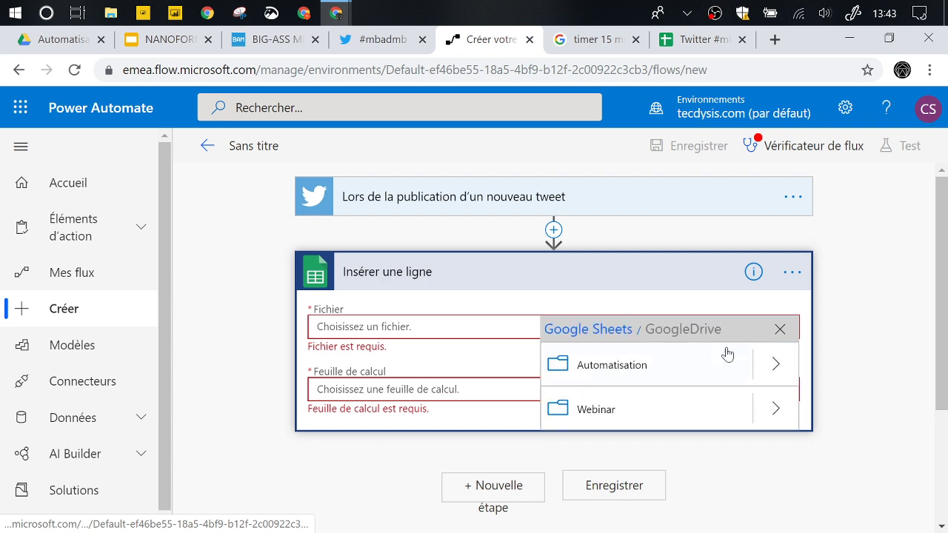
click(776, 364)
click(774, 408)
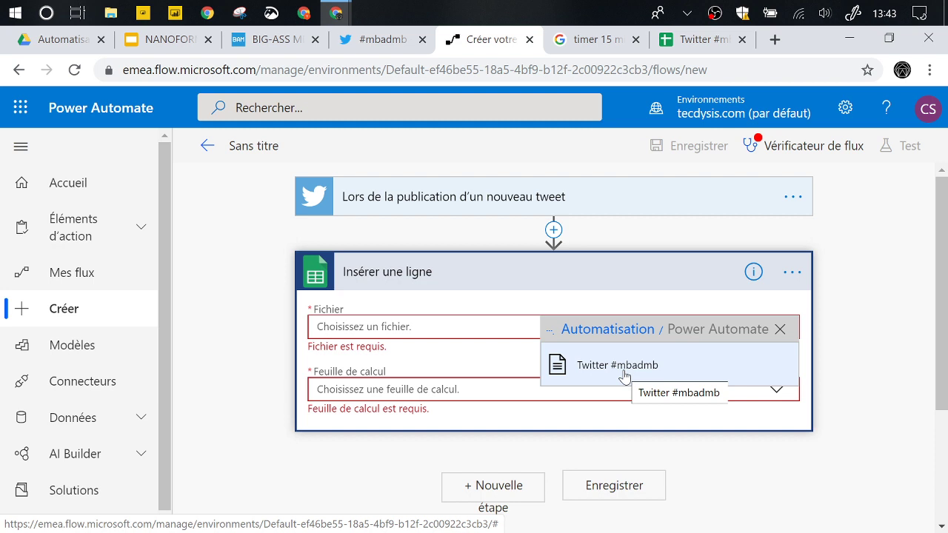
click(624, 365)
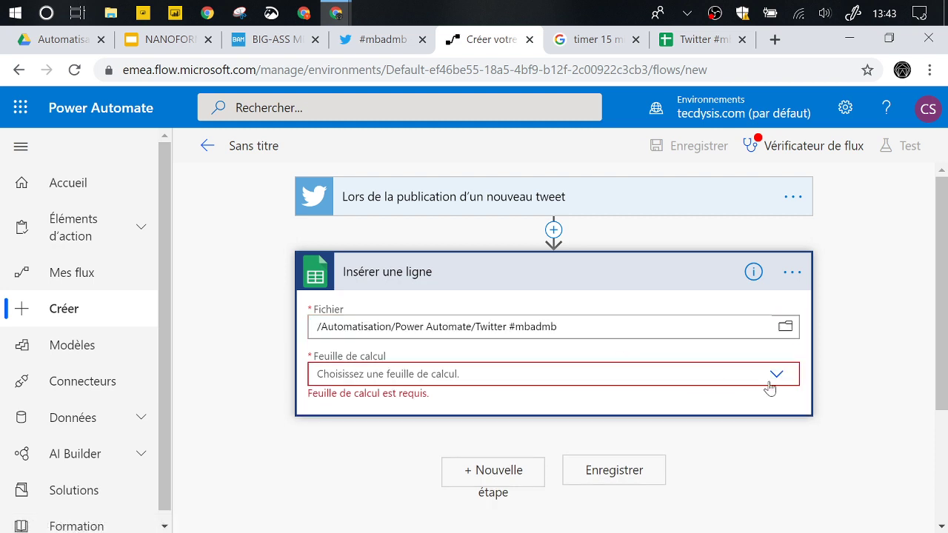
click(774, 376)
click(337, 400)
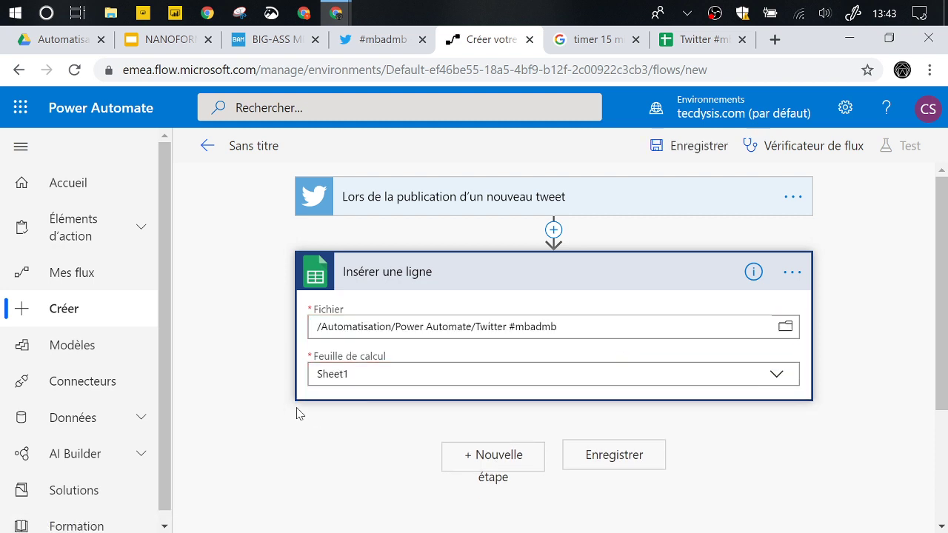
- Fill the ID column with the tweet's ID dynamic content
scroll(297, 407, down, 1)
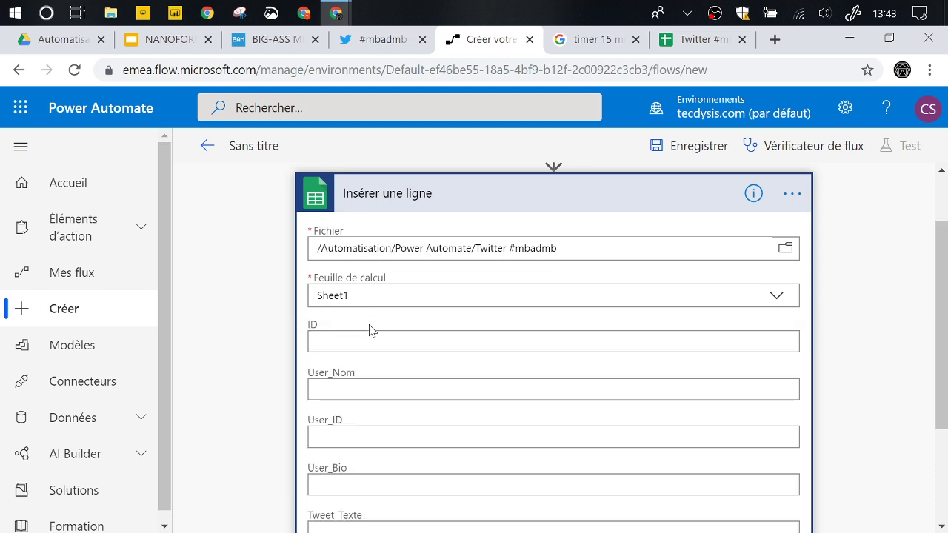
scroll(382, 376, down, 1)
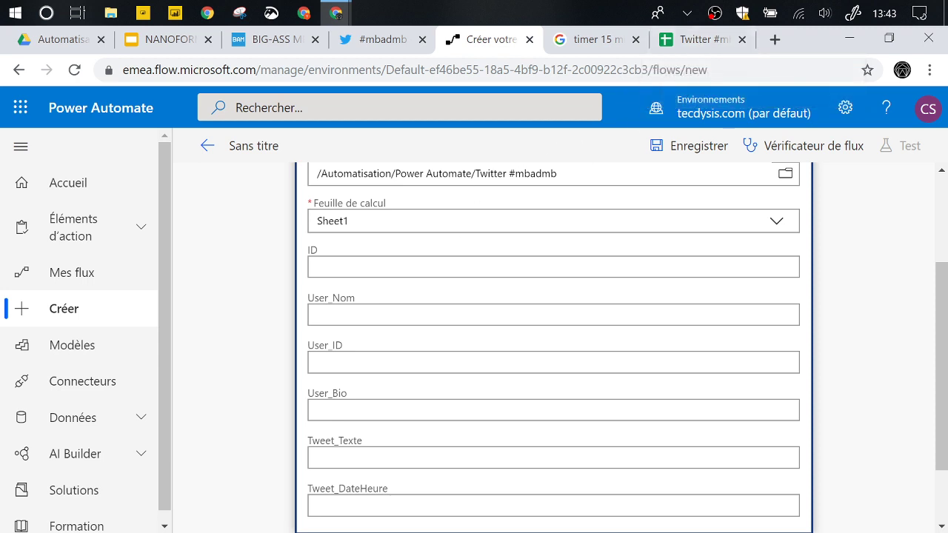
click(553, 267)
click(653, 368)
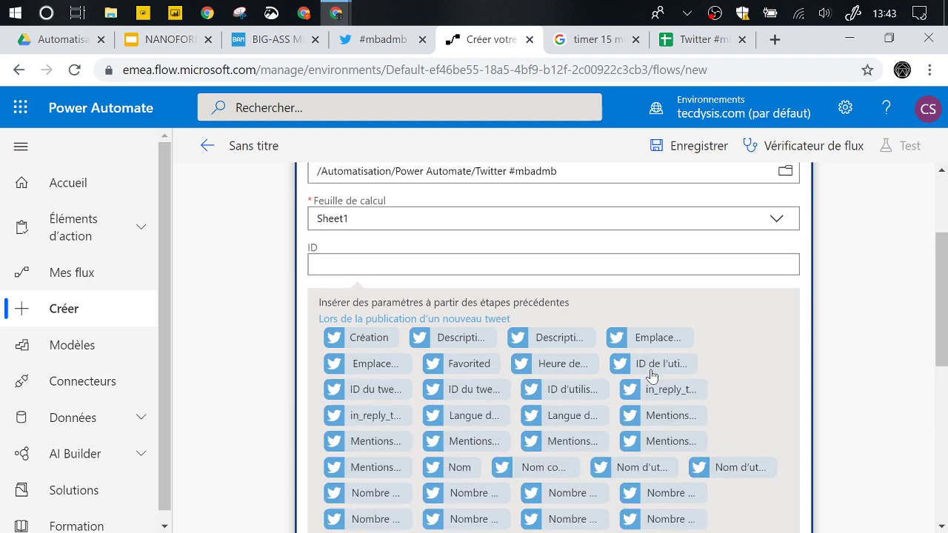
scroll(651, 376, down, 2)
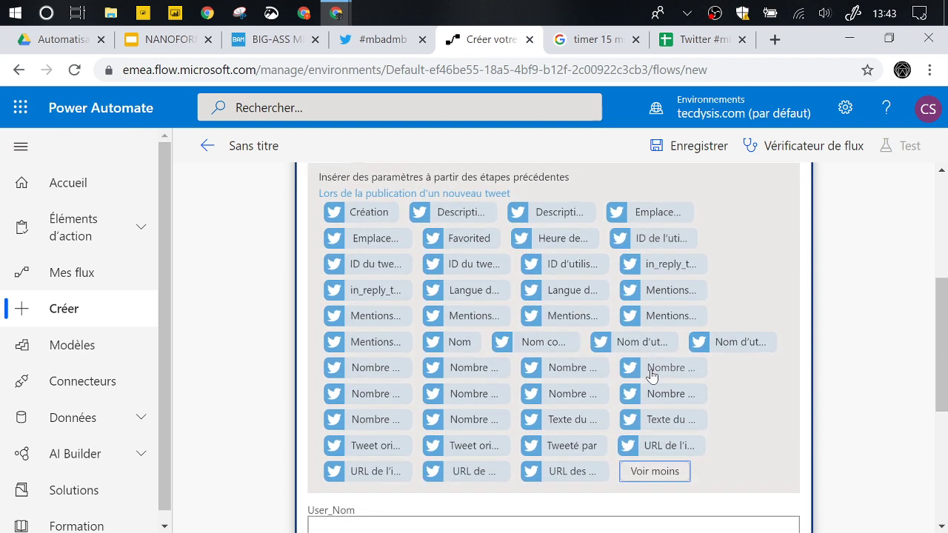
scroll(651, 376, up, 1)
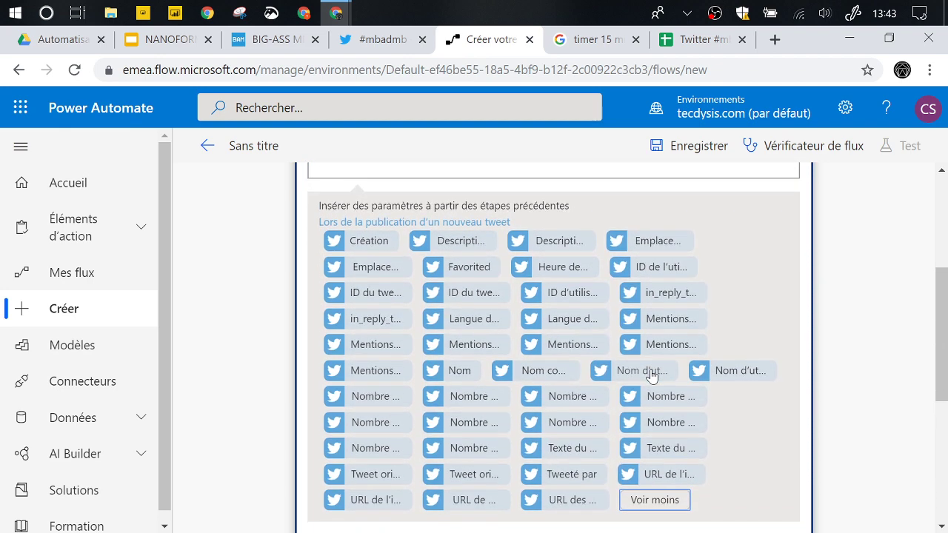
scroll(651, 376, up, 3)
scroll(641, 351, down, 1)
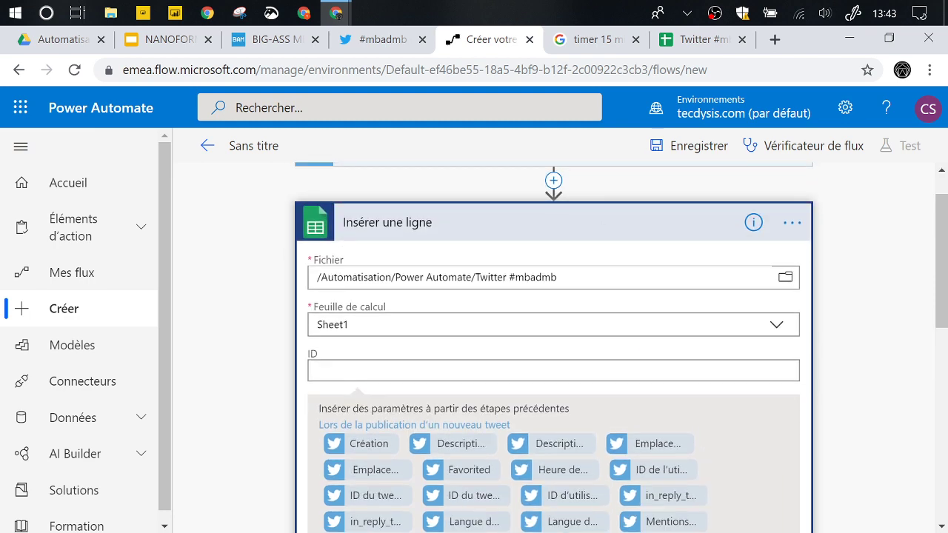
scroll(377, 437, down, 1)
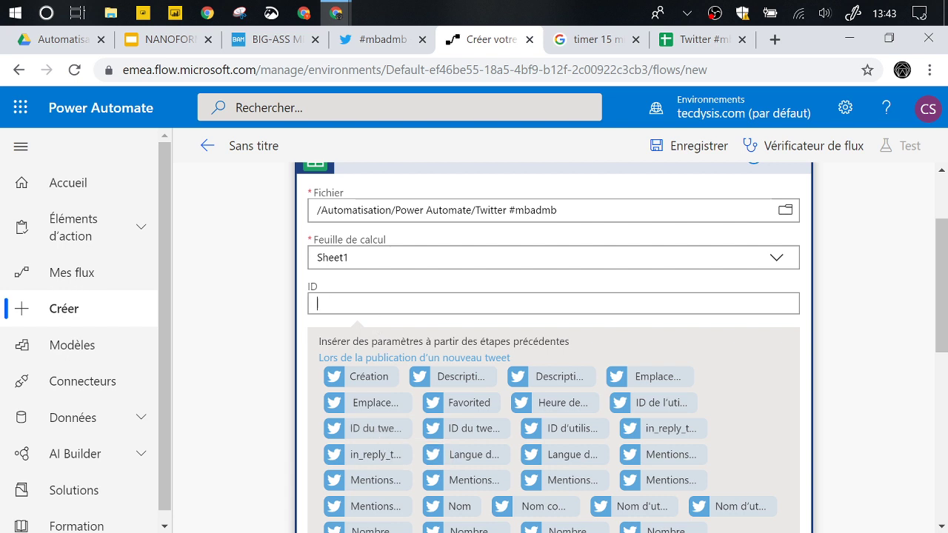
click(379, 436)
scroll(400, 304, down, 5)
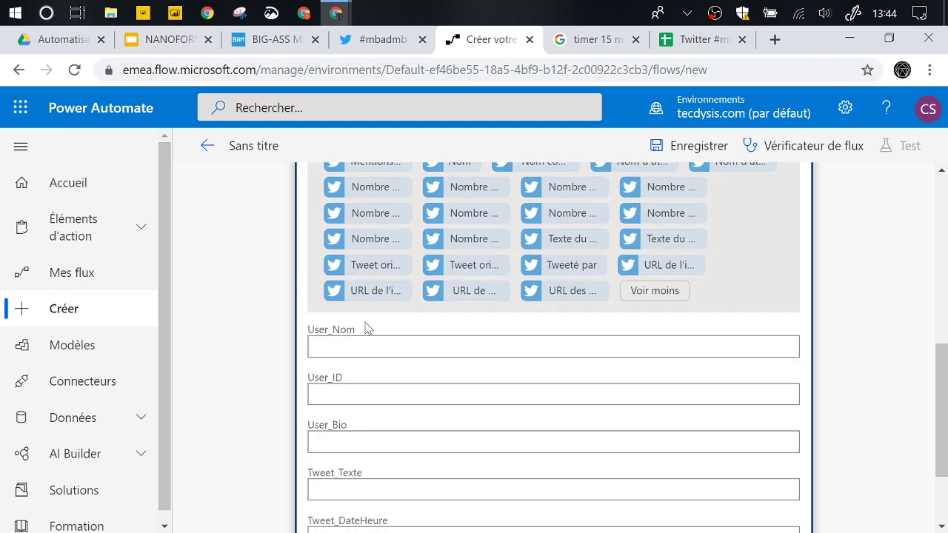
scroll(444, 284, up, 2)
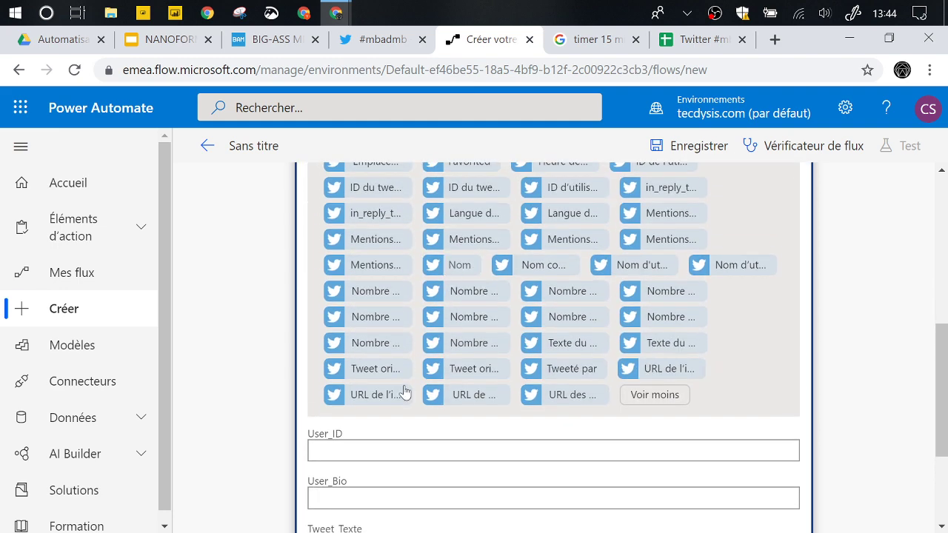
- Fill User_Nom with the tweeter's Nom and User_ID with ID d'utilisateur
click(346, 448)
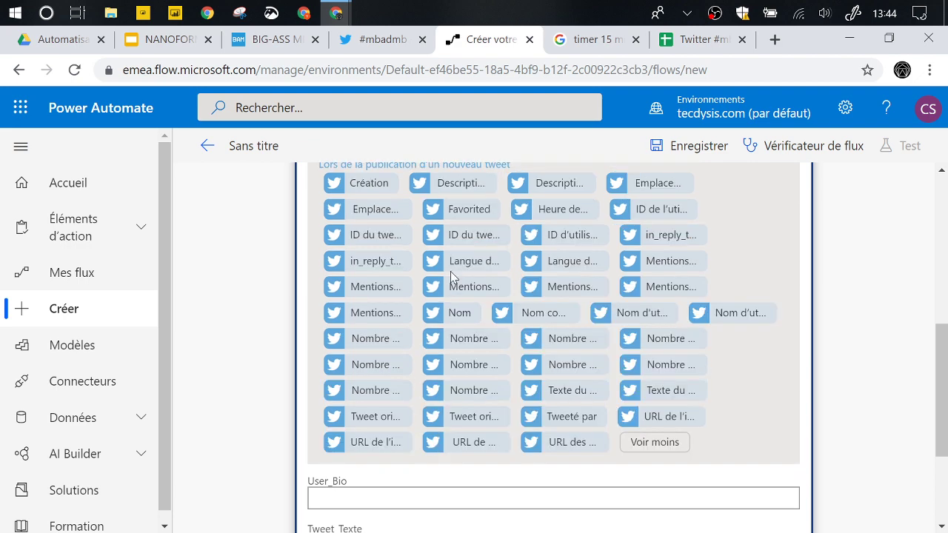
click(460, 316)
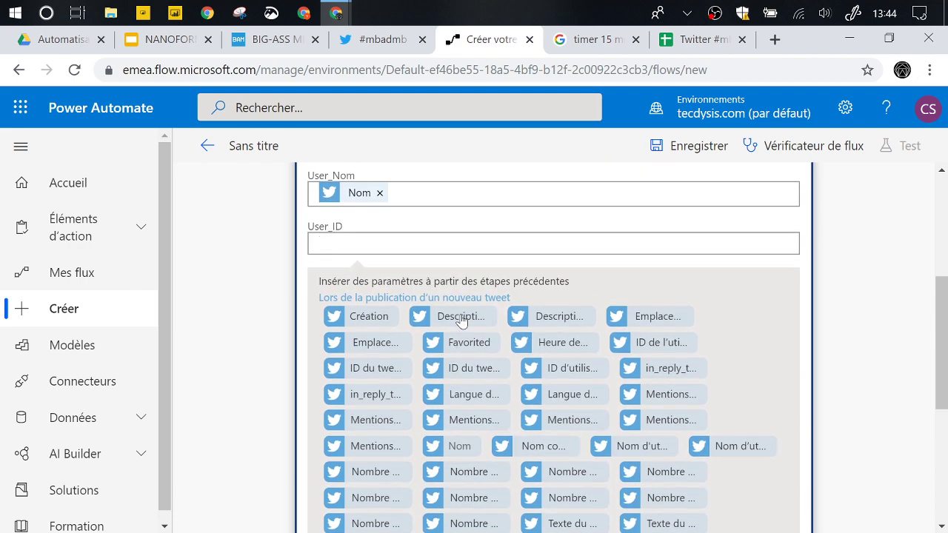
scroll(458, 394, down, 2)
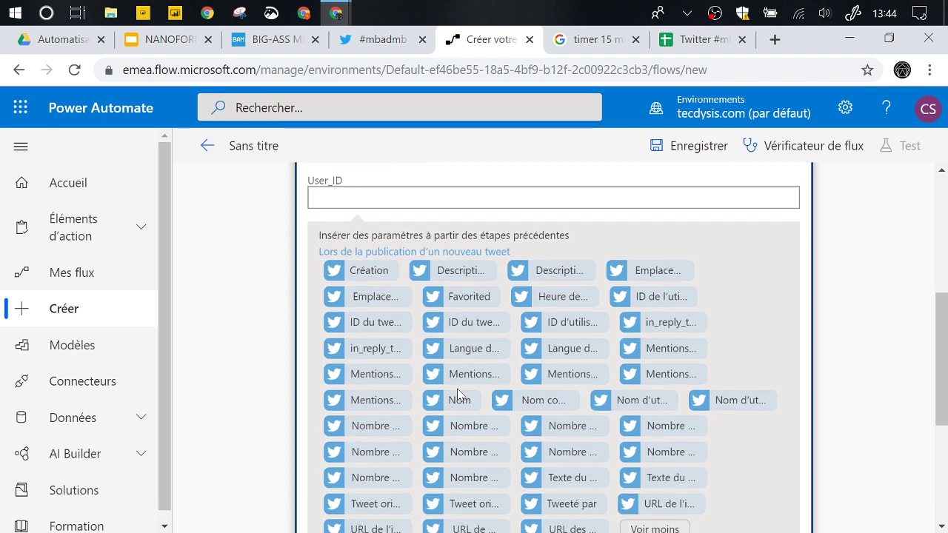
click(551, 312)
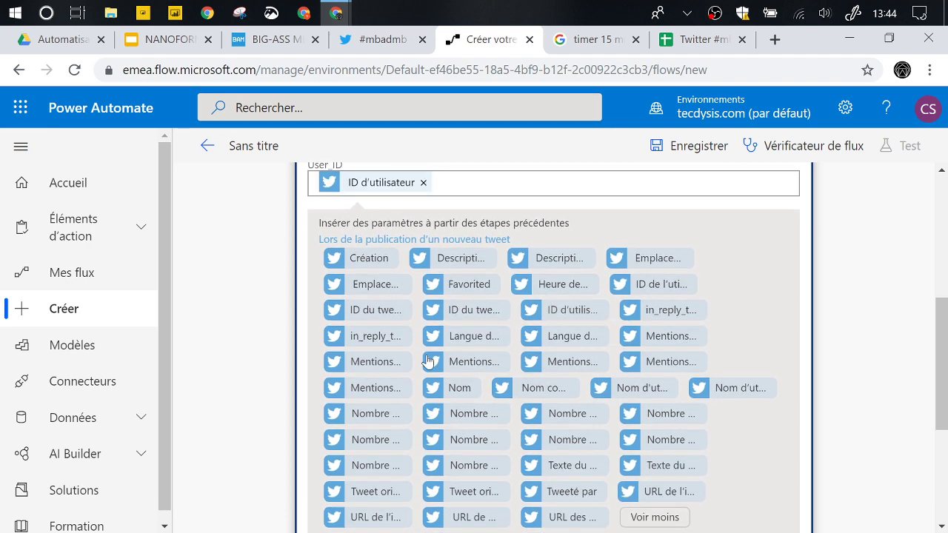
scroll(428, 360, down, 3)
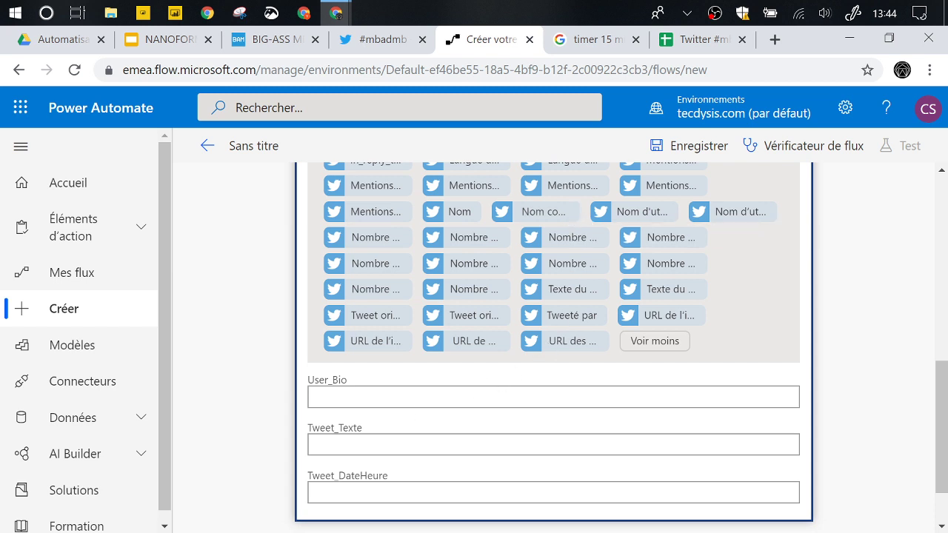
scroll(408, 402, up, 1)
scroll(455, 288, up, 2)
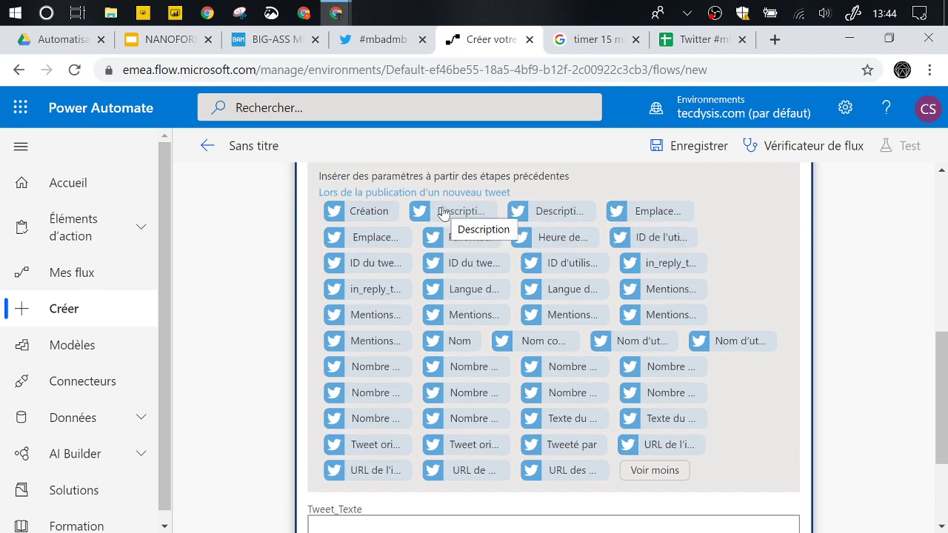
scroll(432, 217, down, 3)
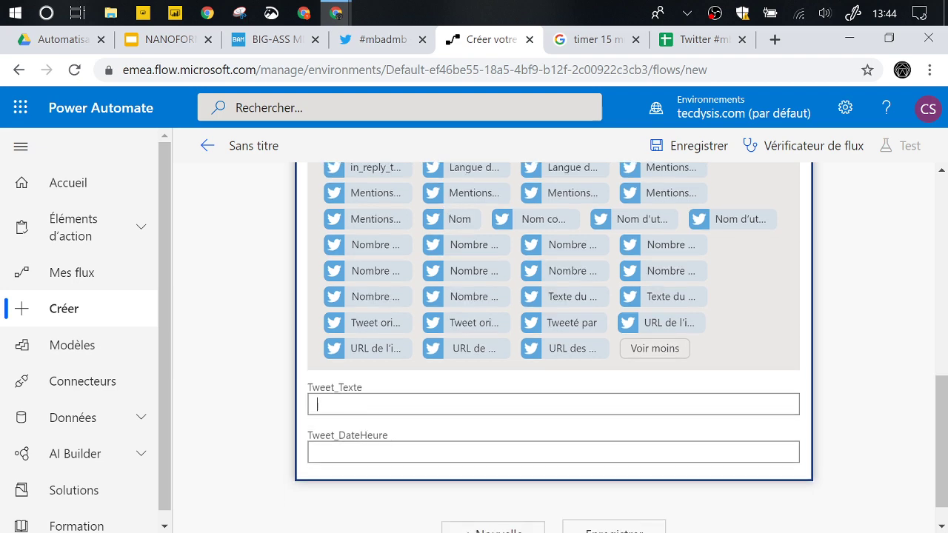
scroll(396, 348, up, 1)
scroll(493, 271, up, 1)
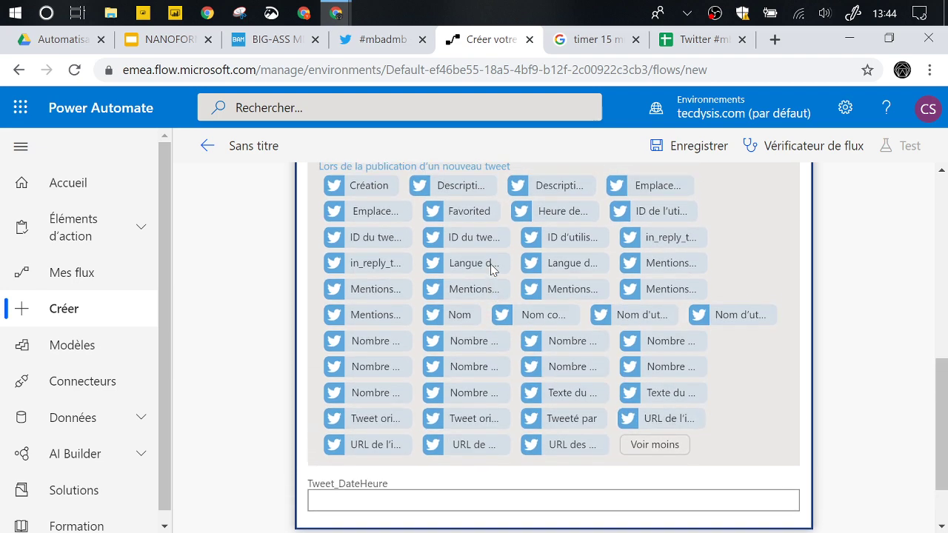
- Fill Tweet_Texte with Texte du tweet and Tweet_DateHeure with Création, then save
click(564, 393)
scroll(565, 393, down, 1)
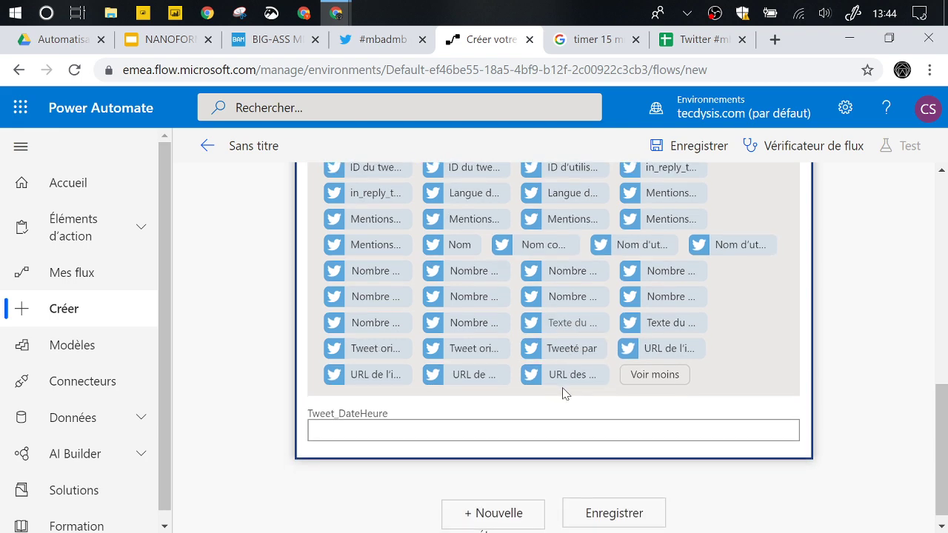
click(404, 432)
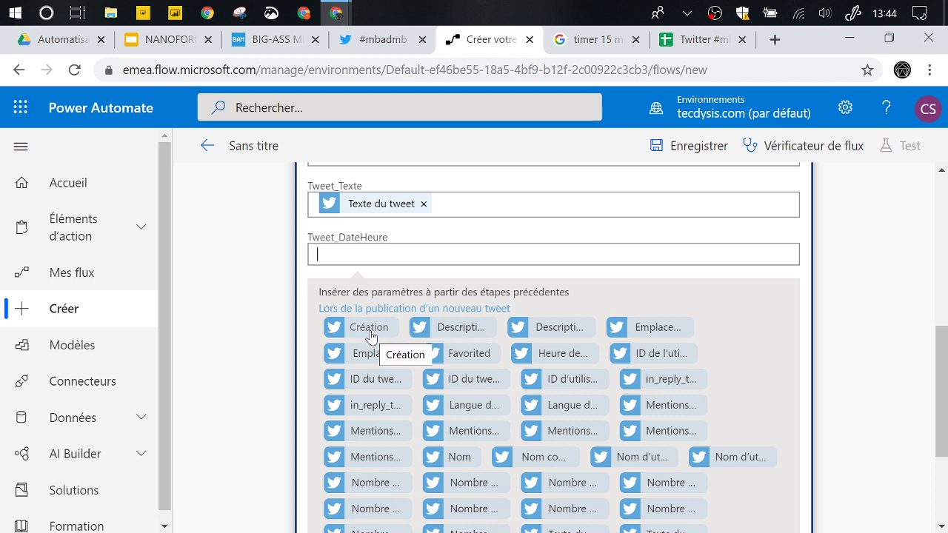
click(370, 330)
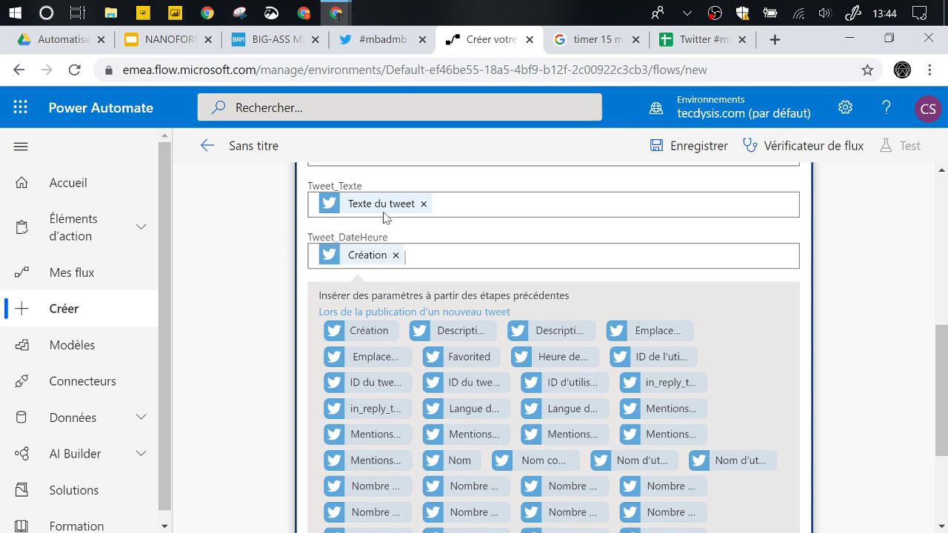
scroll(278, 294, up, 1)
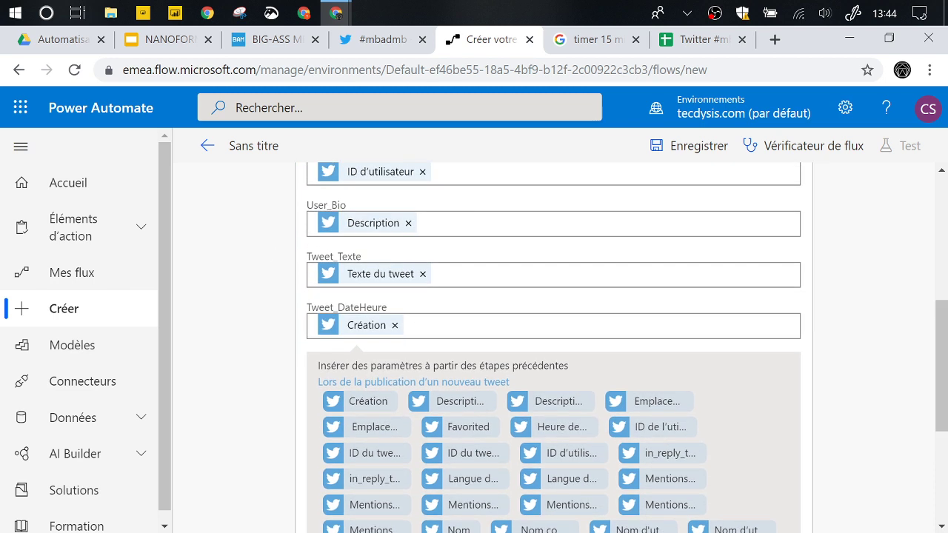
click(689, 146)
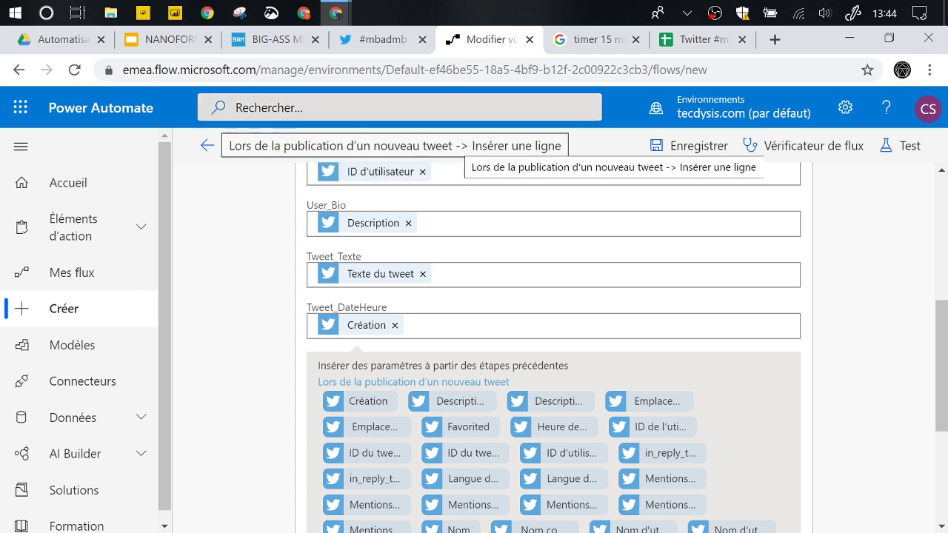
- Retitle the flow 'Lors de la publication d'un nouveau tweet #mbadmb -> Insérer une ligne' and save
click(493, 148)
click(459, 146)
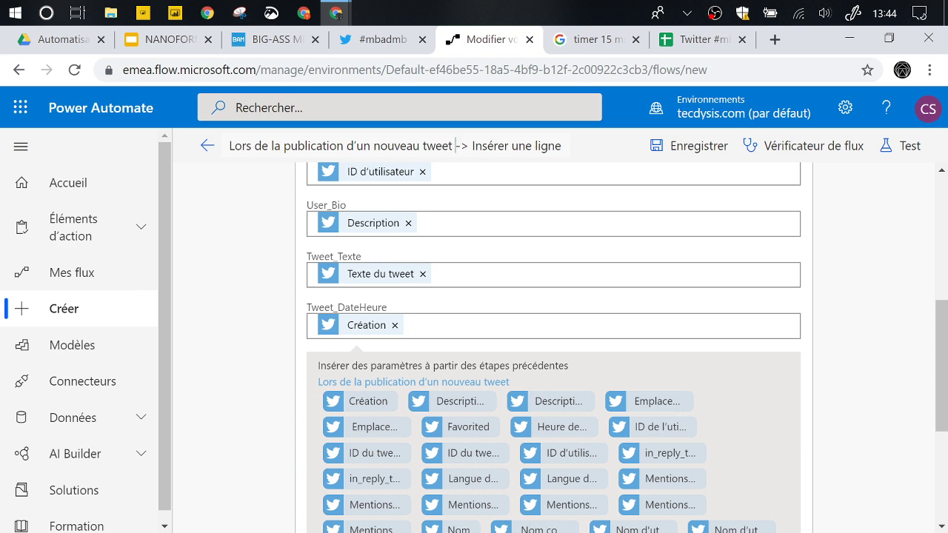
text(#mbadmb)
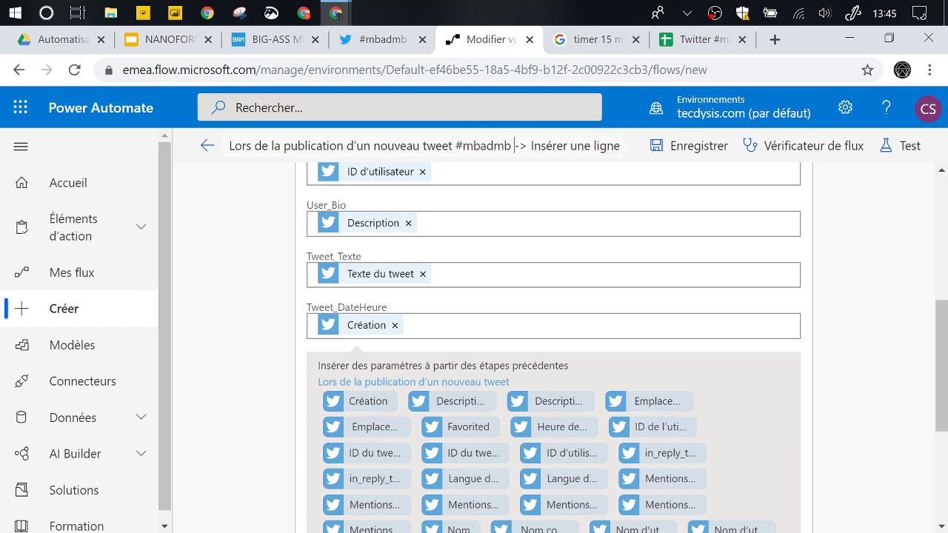
click(677, 152)
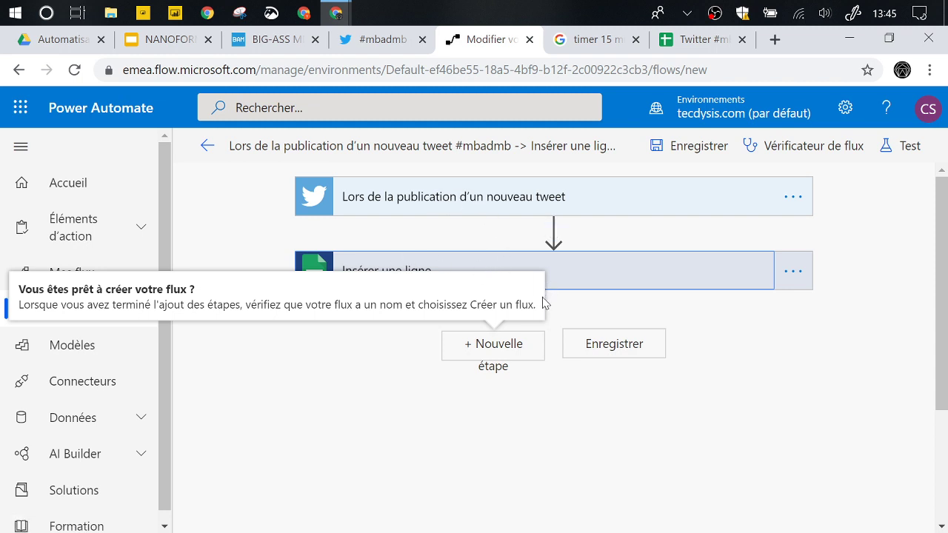
- Insert a new step after the row insertion and browse the Notifications connector's actions
click(412, 385)
mouse_move(553, 231)
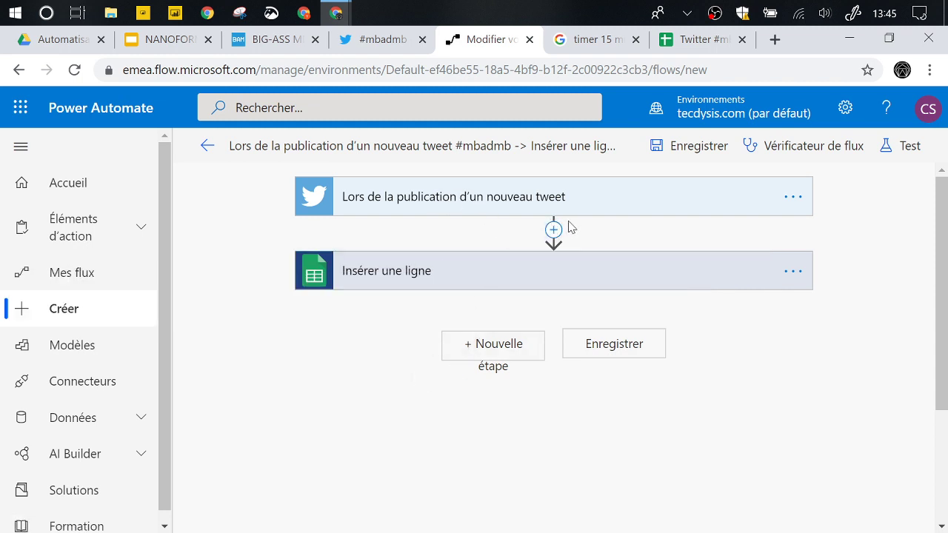
click(553, 230)
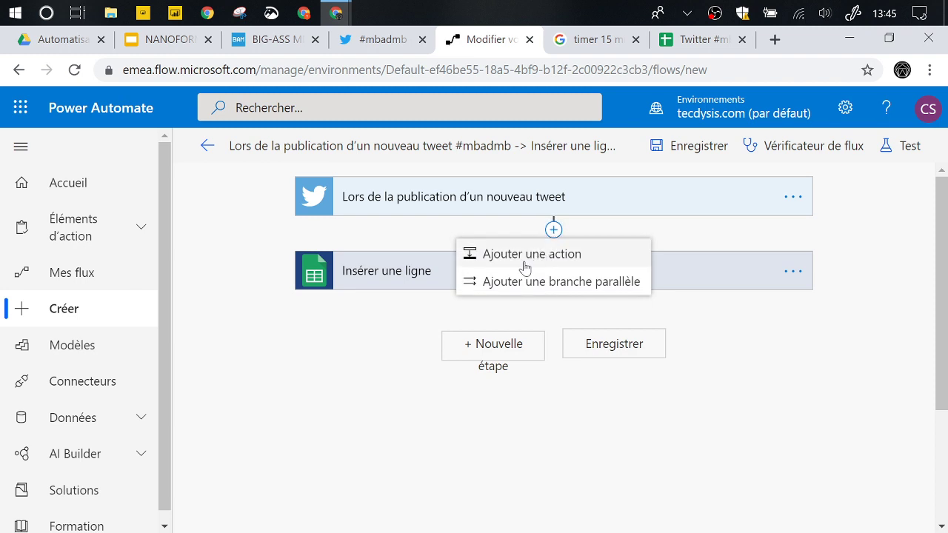
click(507, 352)
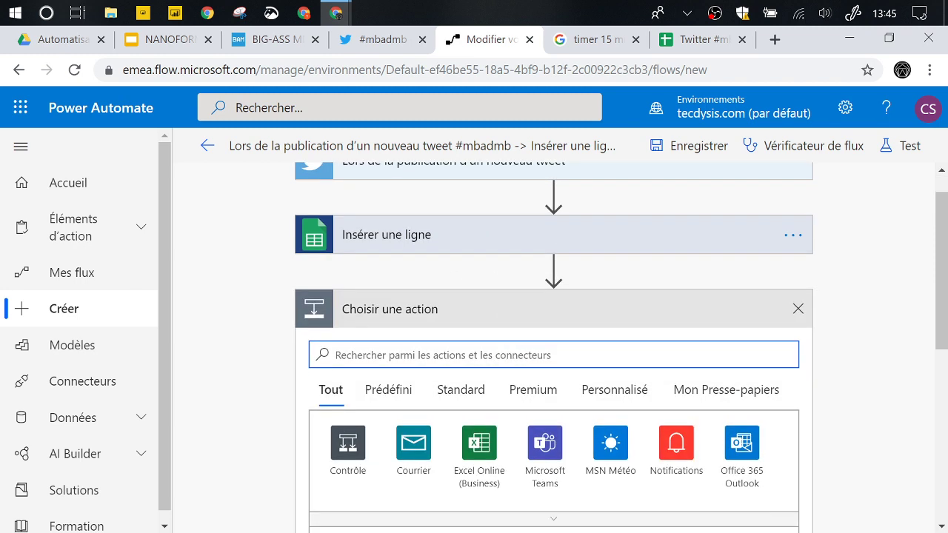
click(694, 433)
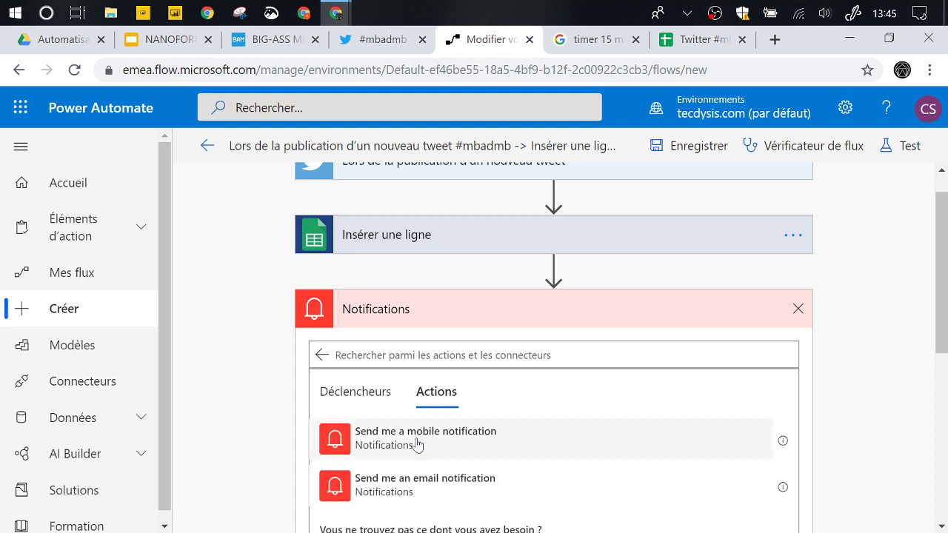
- Cancel the notification step and add a parallel branch beside Insérer une ligne instead
click(797, 309)
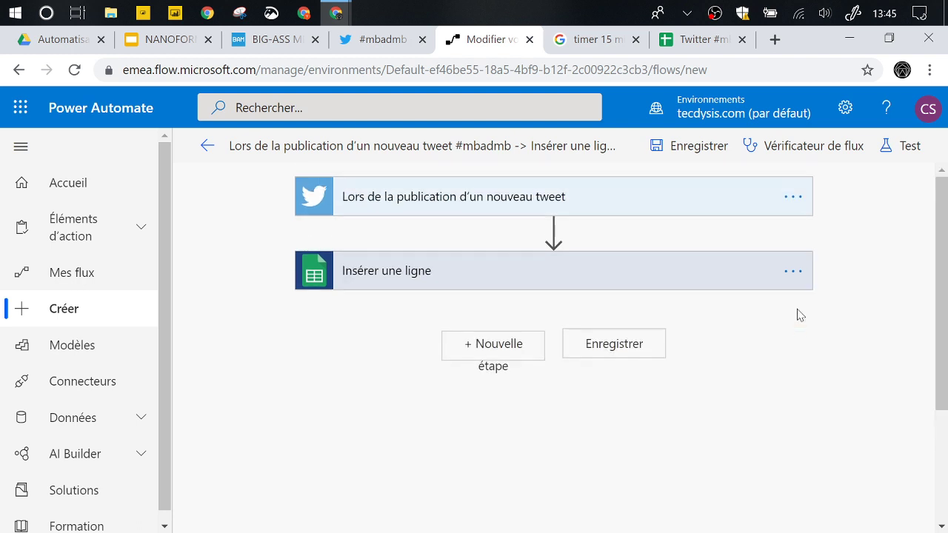
click(553, 230)
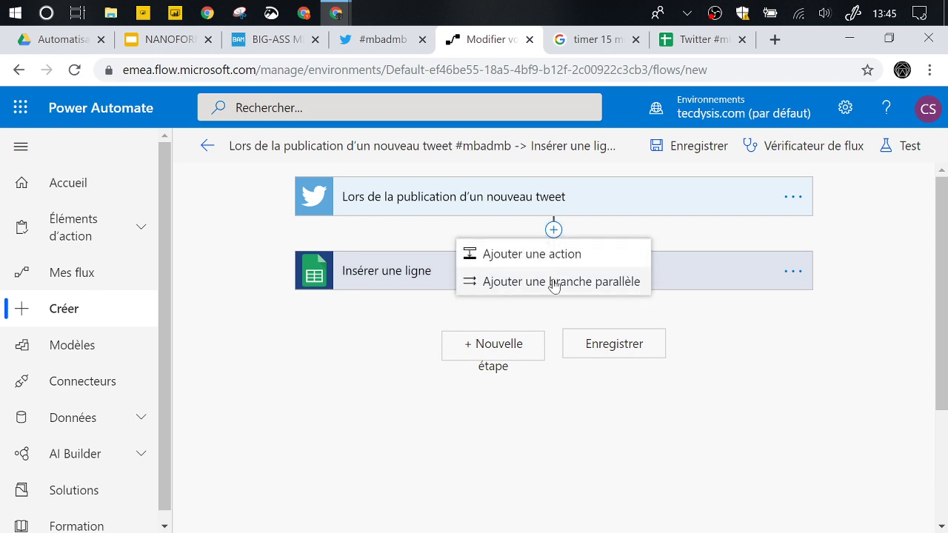
click(554, 282)
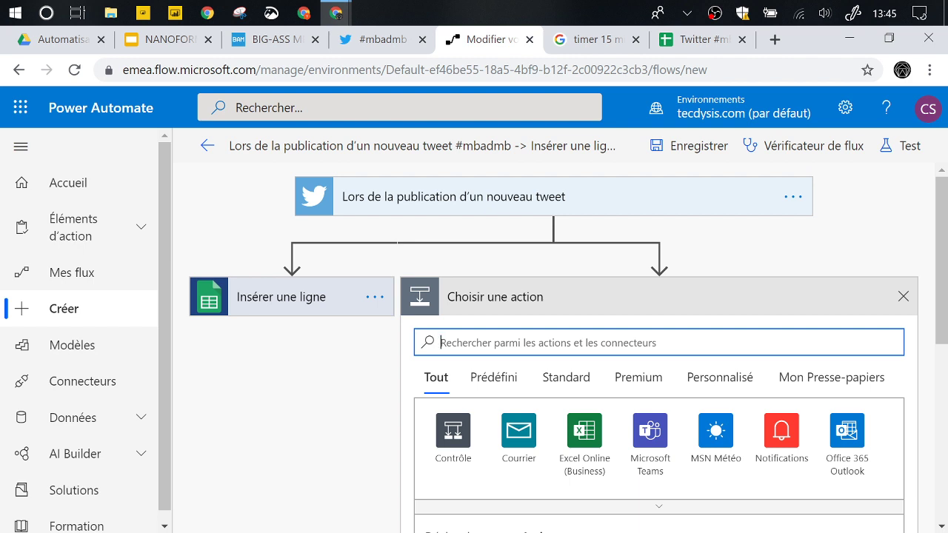
- Add the Power BI action 'Ajouter des lignes à un jeu de données' after searching 'power'
text(power bi)
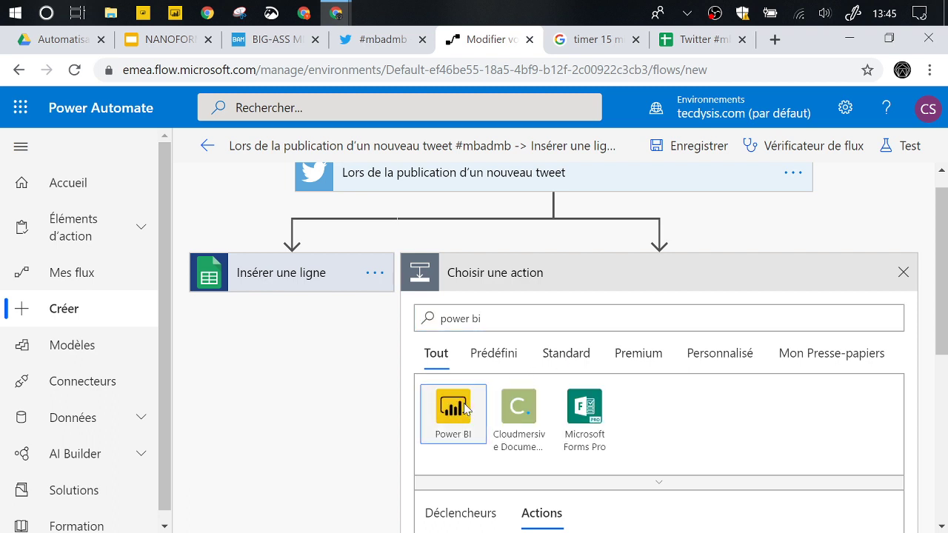
click(464, 409)
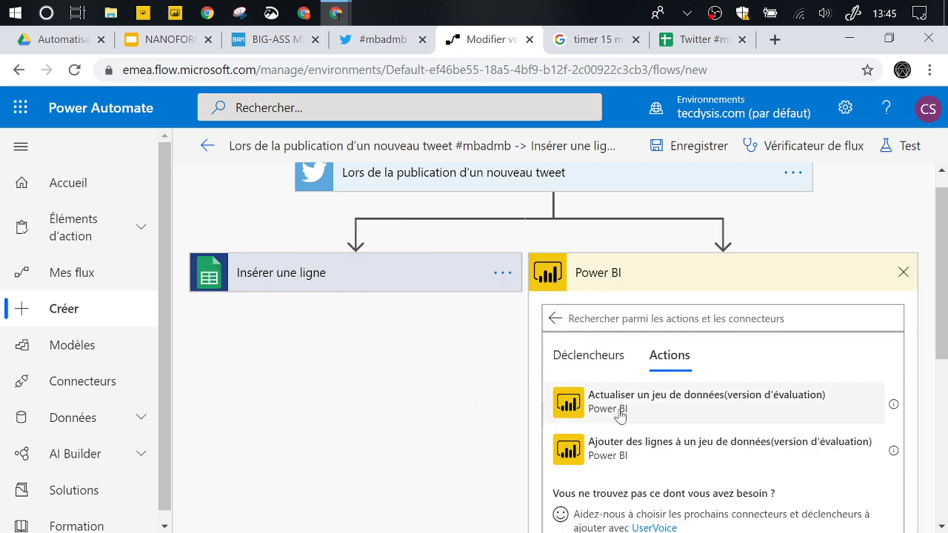
click(755, 451)
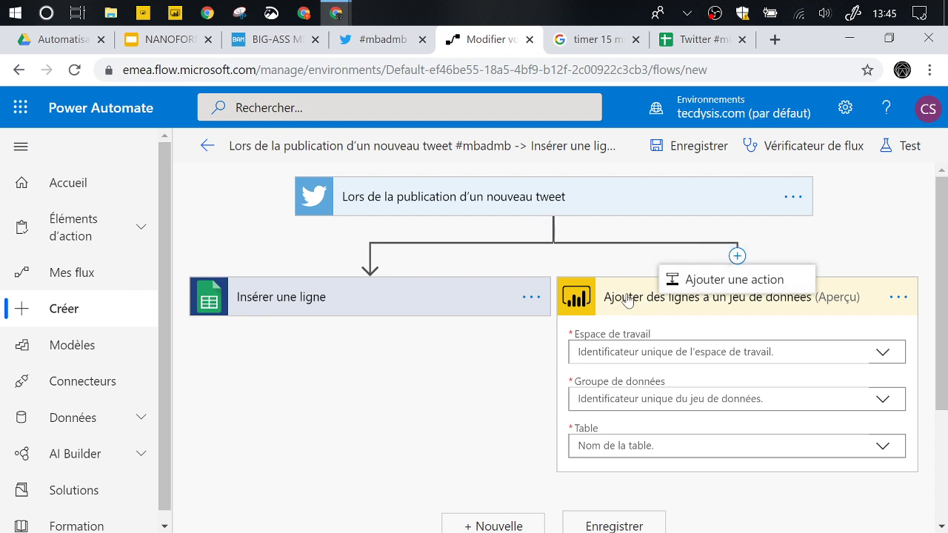
- Add a parallel branch after the tweet trigger, search 'email', then close the empty action picker
click(555, 221)
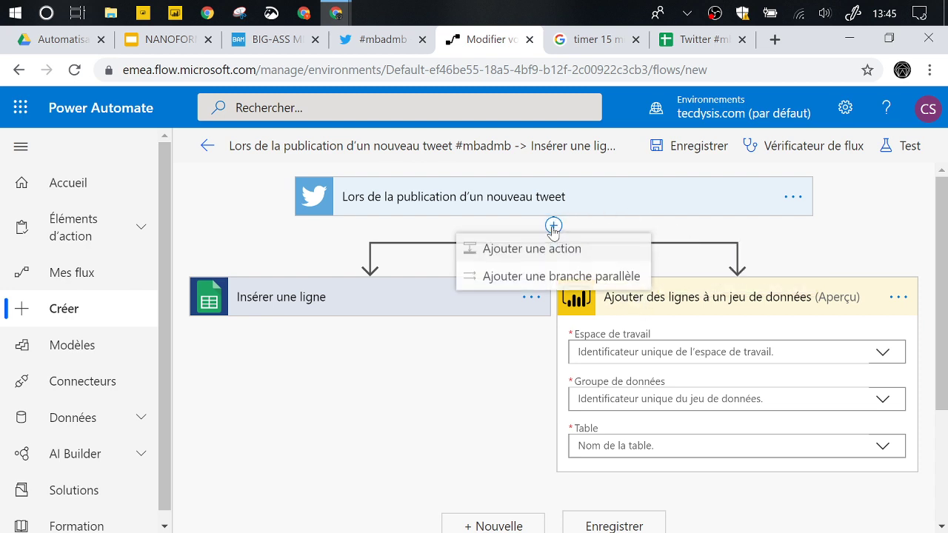
click(542, 273)
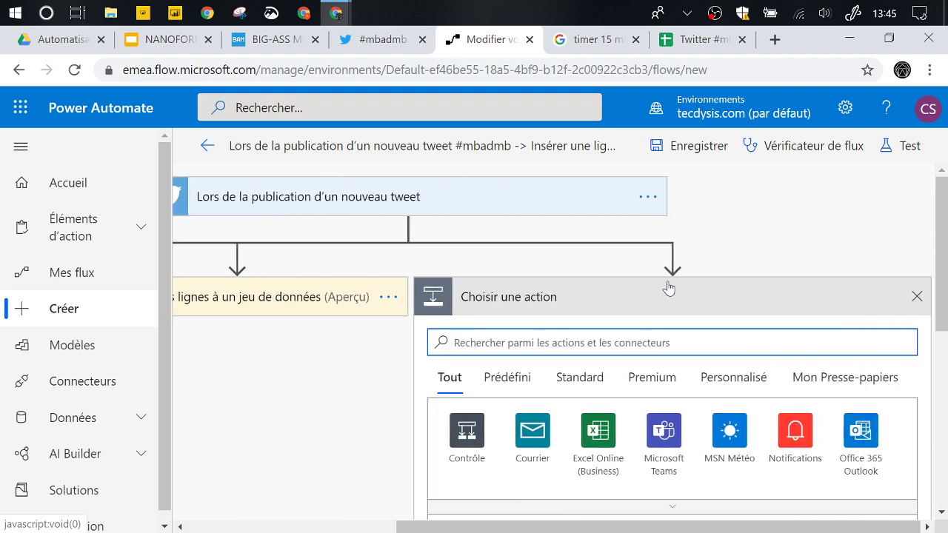
text(email)
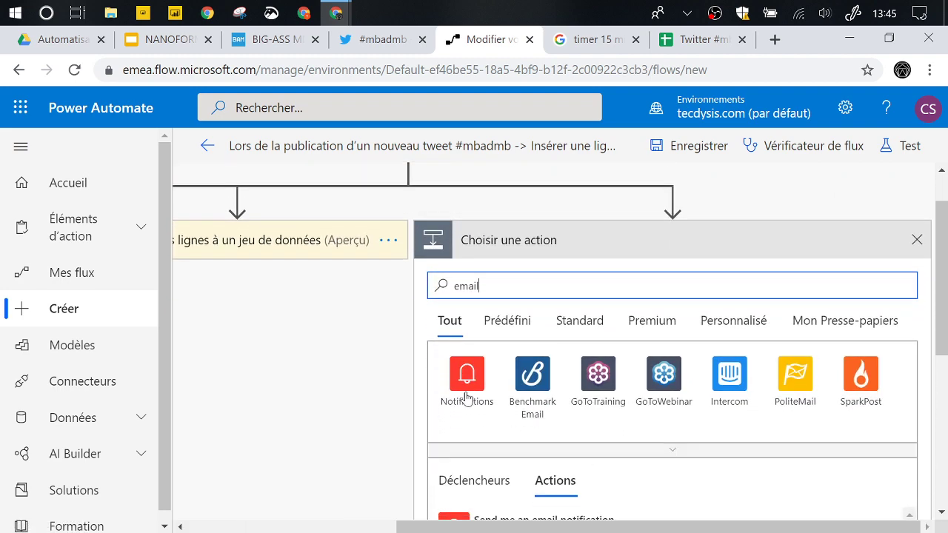
scroll(526, 355, down, 1)
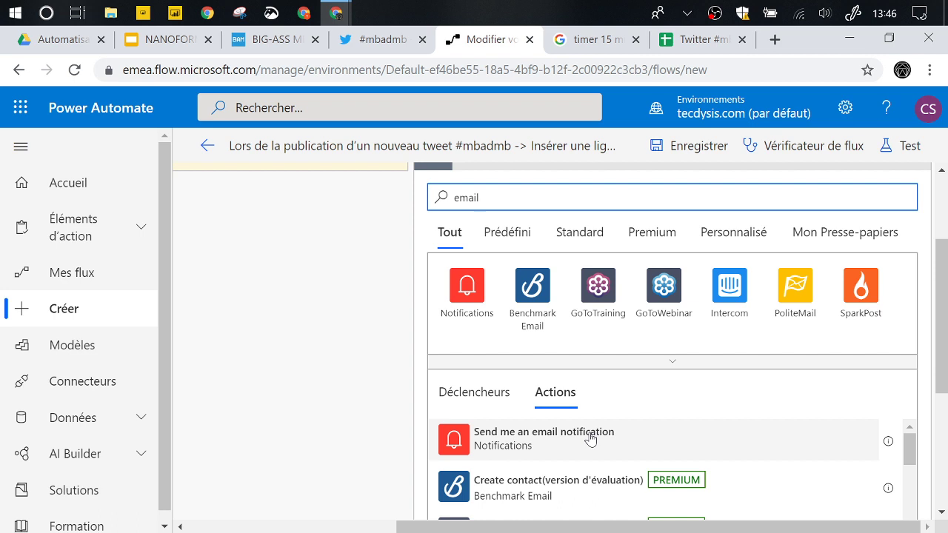
scroll(402, 313, up, 2)
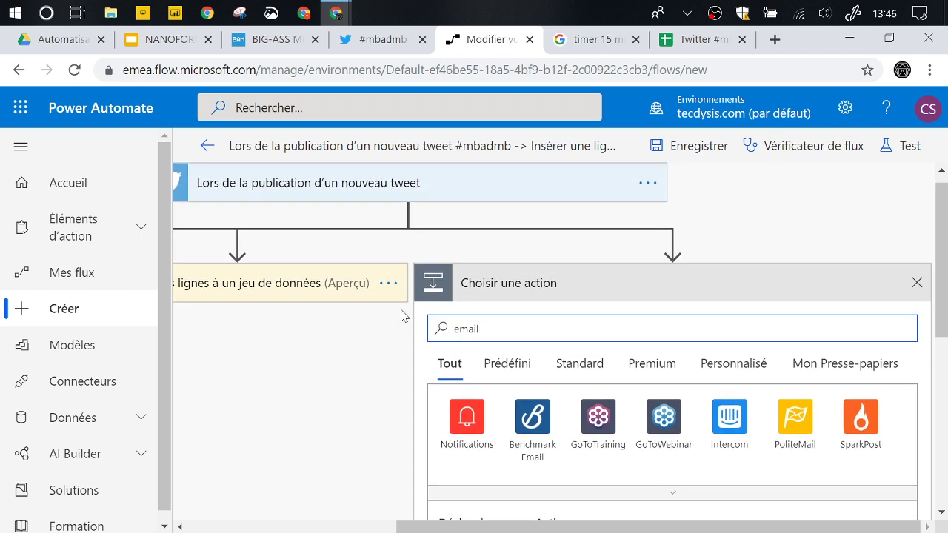
click(917, 282)
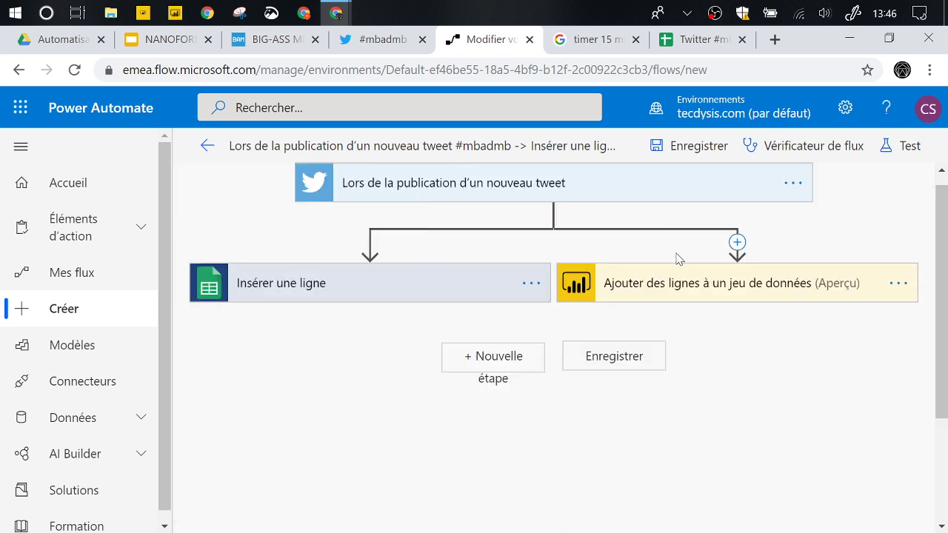
- Check the Vérificateur de flux, then delete the Power BI dataset step and confirm with OK
click(776, 148)
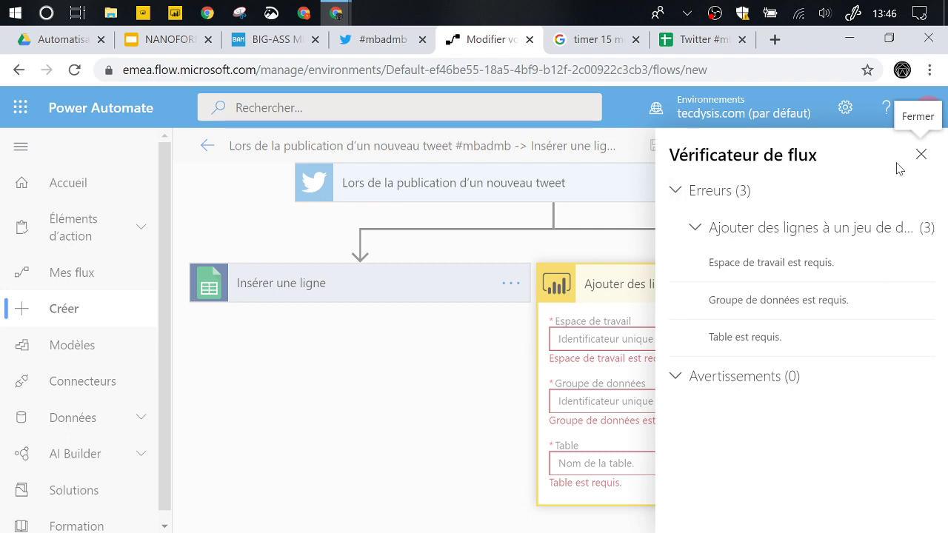
click(918, 155)
click(897, 285)
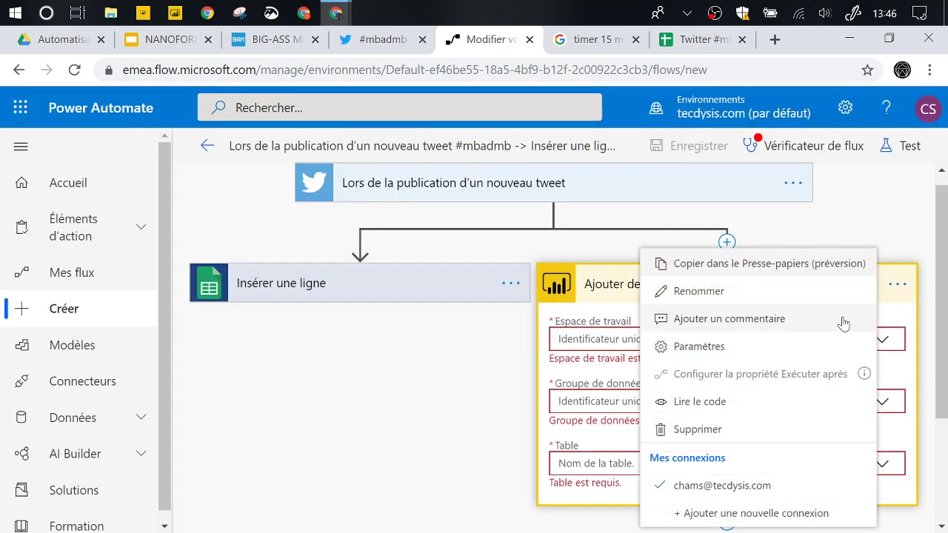
click(720, 435)
click(476, 353)
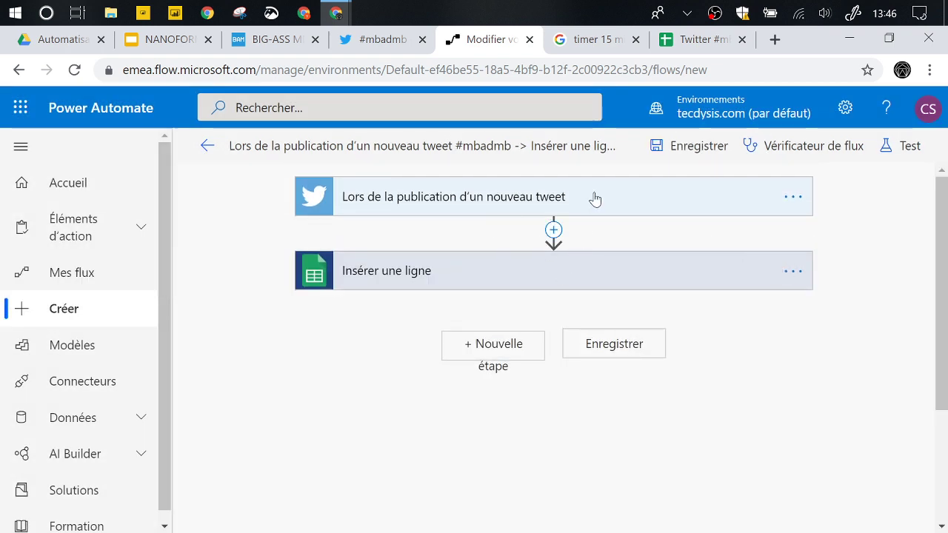
- Save the flow and launch a test with 'J'effectuerai l'action de déclenchement', checking the timer
click(711, 150)
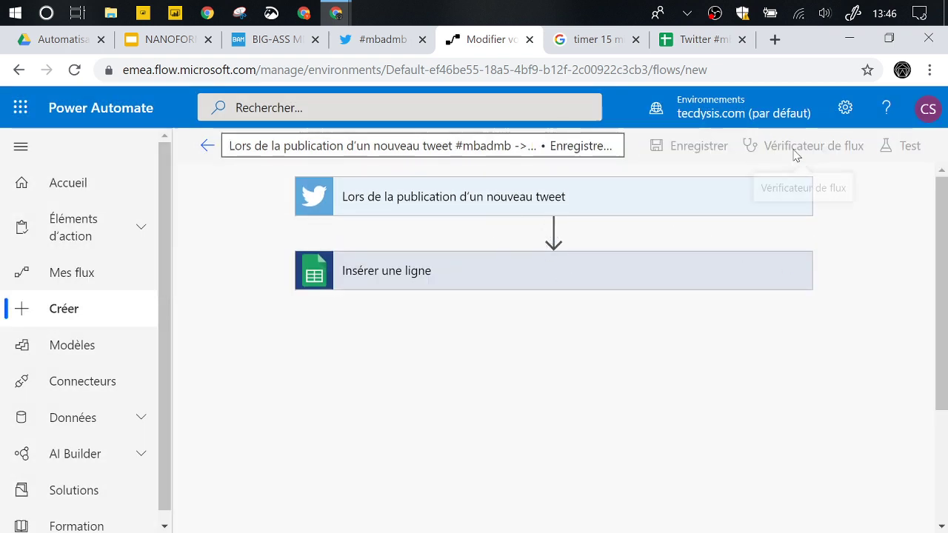
click(892, 148)
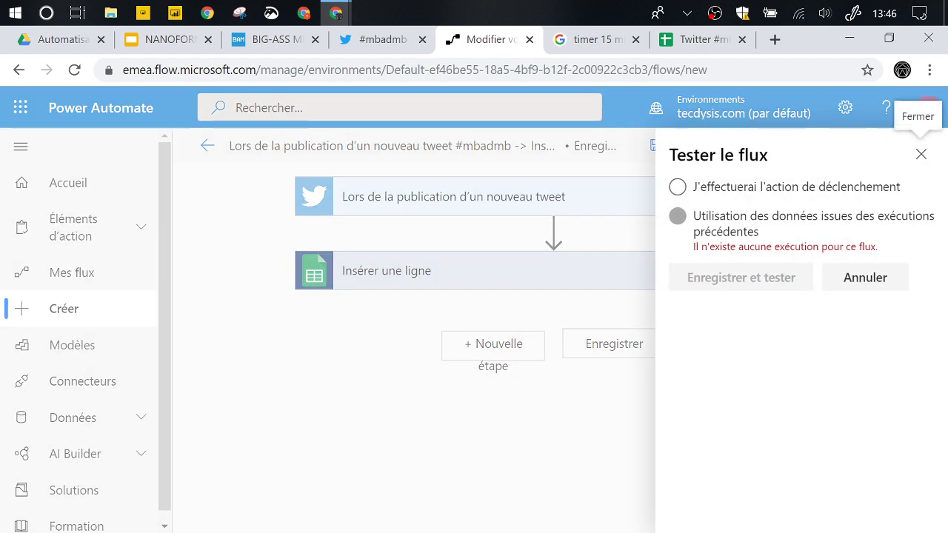
click(676, 188)
click(756, 281)
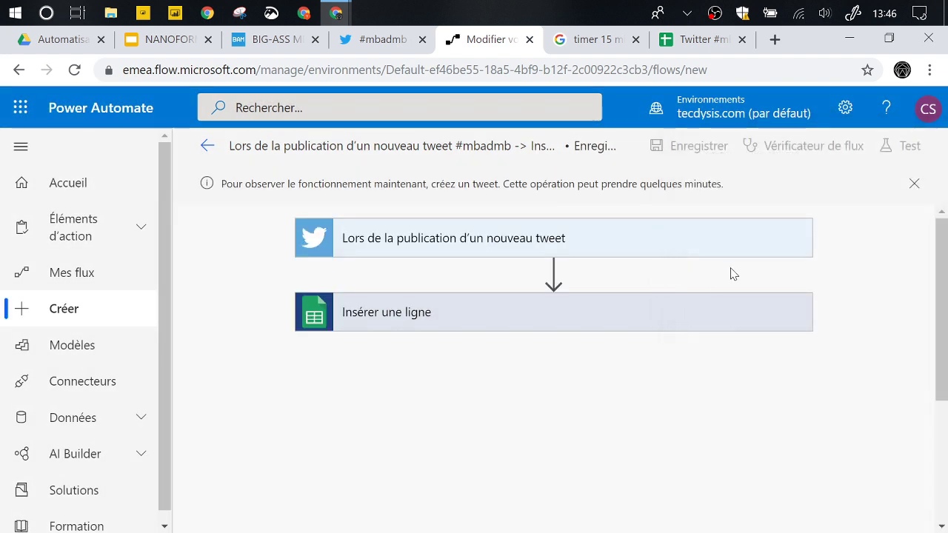
click(624, 45)
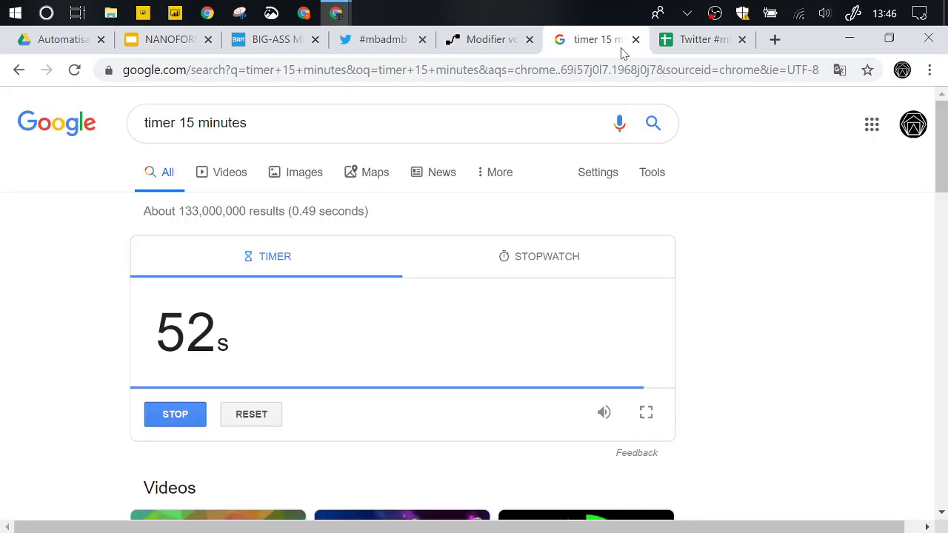
click(487, 53)
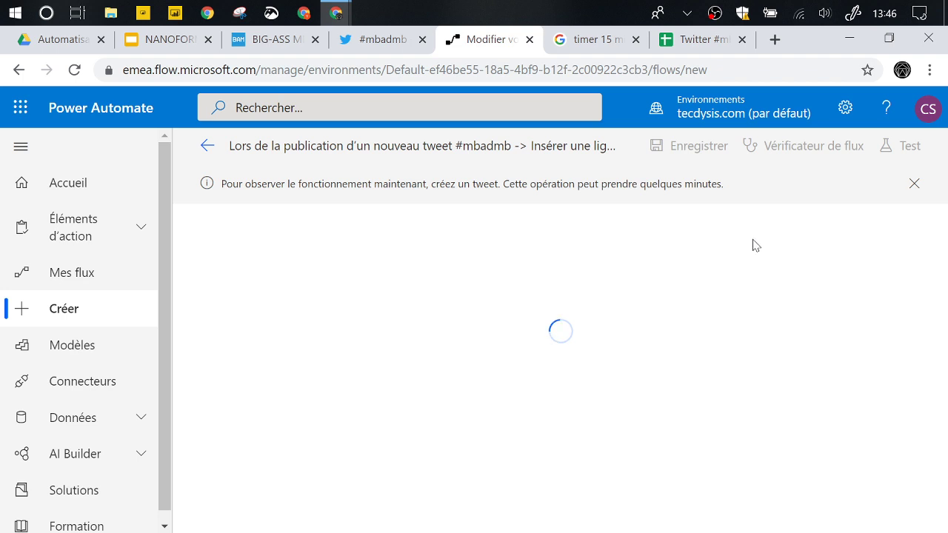
- Confirm the Twitter #mbadmb spreadsheet has no data rows yet
click(707, 40)
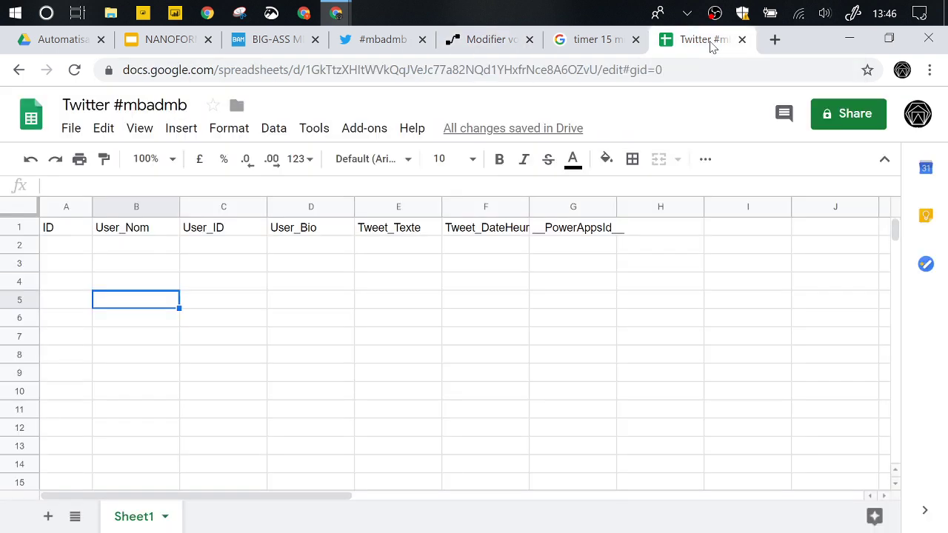
click(333, 311)
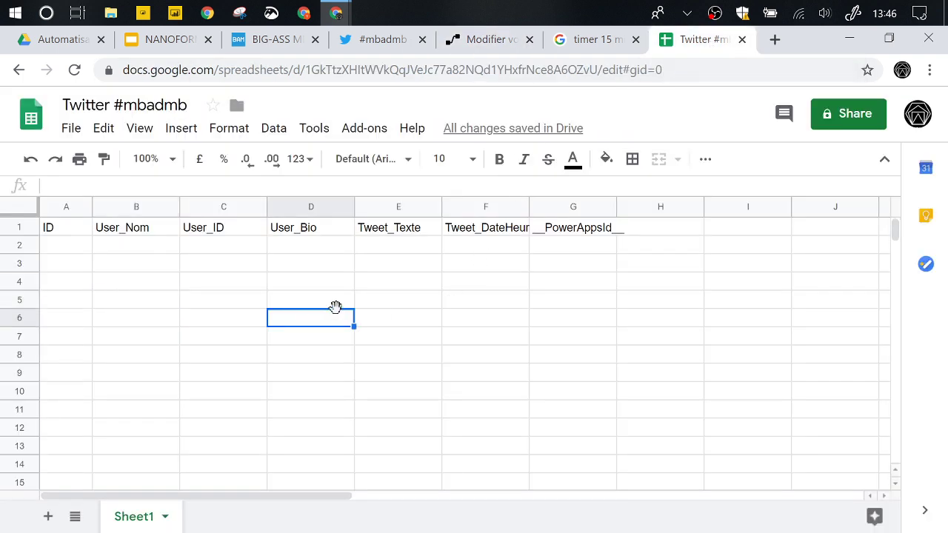
click(397, 283)
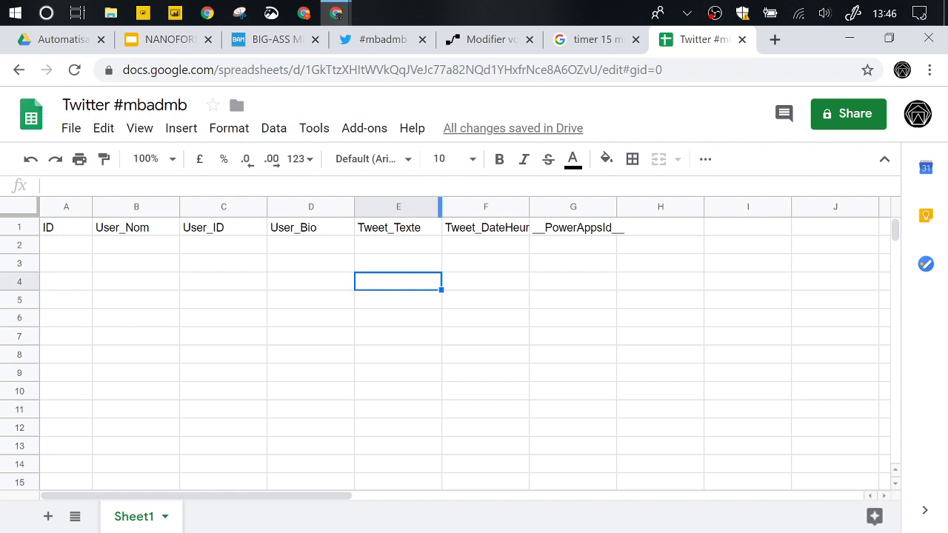
- On Twitter's Explore page, select the trending hashtag text #grevedu5decembre
click(383, 42)
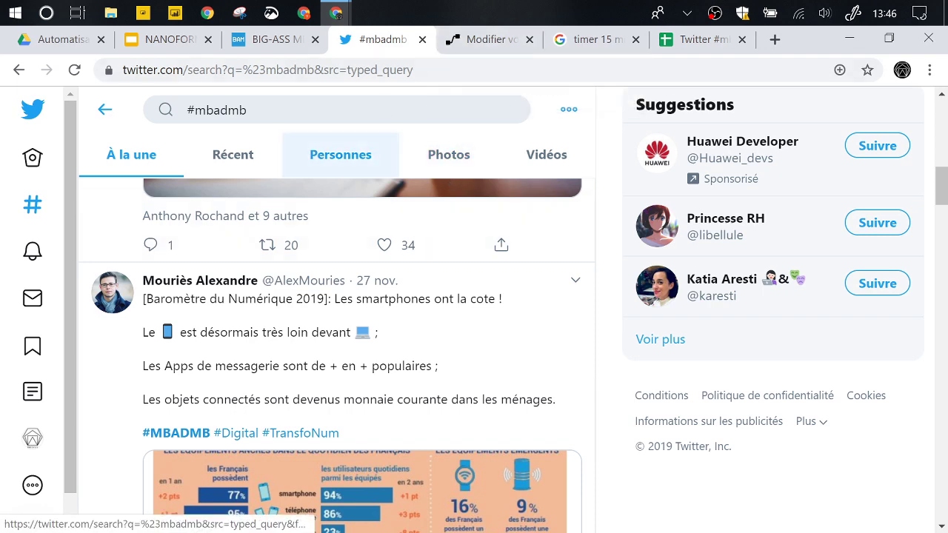
click(186, 109)
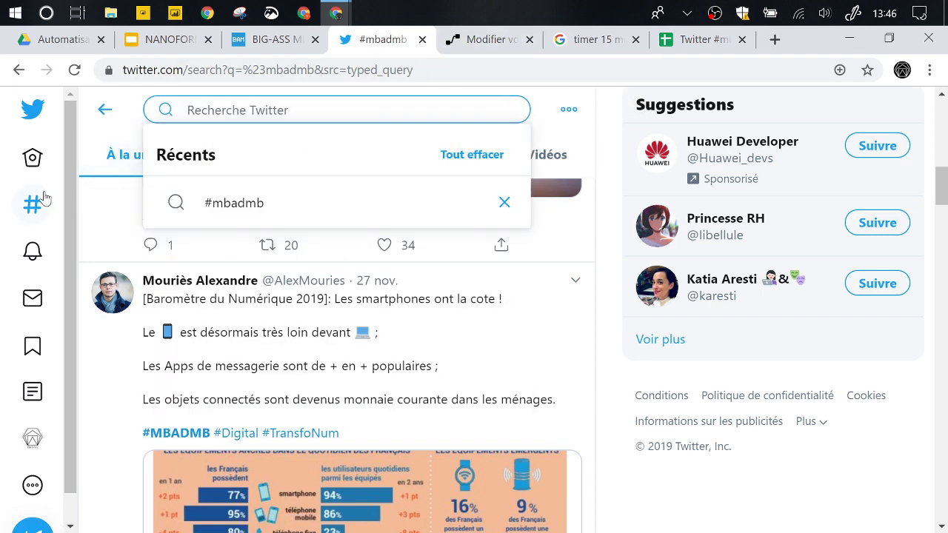
click(35, 201)
drag(237, 215, 87, 215)
key(ctrl+c)
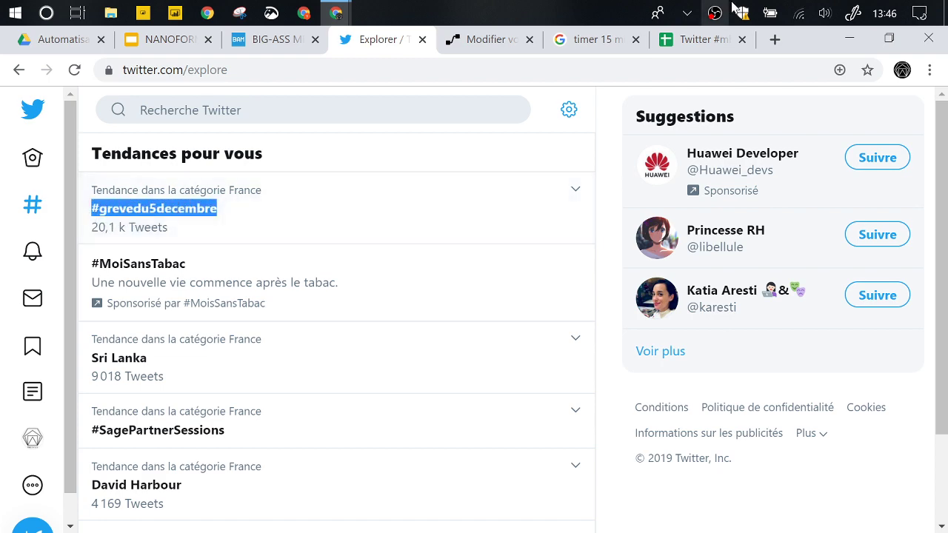
click(695, 39)
- Reopen the flow and replace the trigger's Texte de recherche #mbadmb with #grevedu5decembre
click(482, 43)
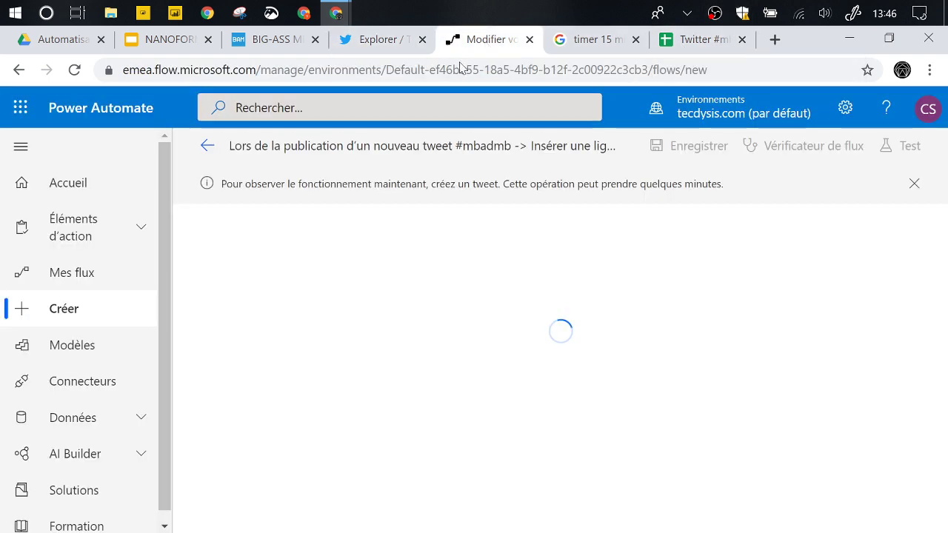
click(208, 148)
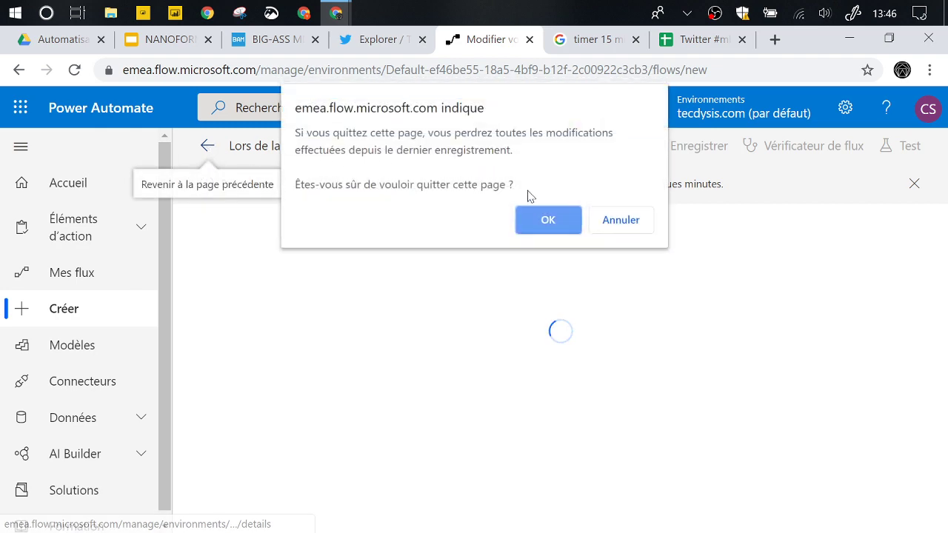
click(547, 215)
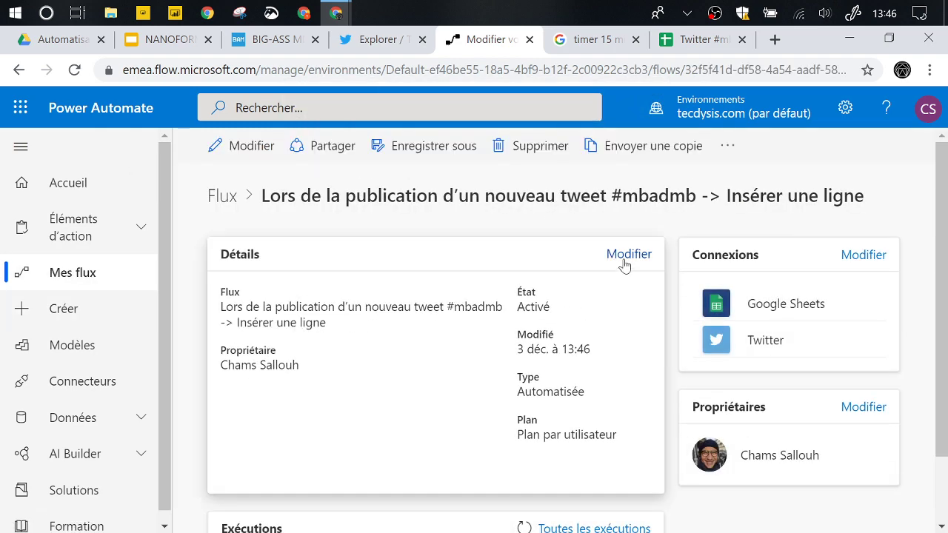
click(244, 148)
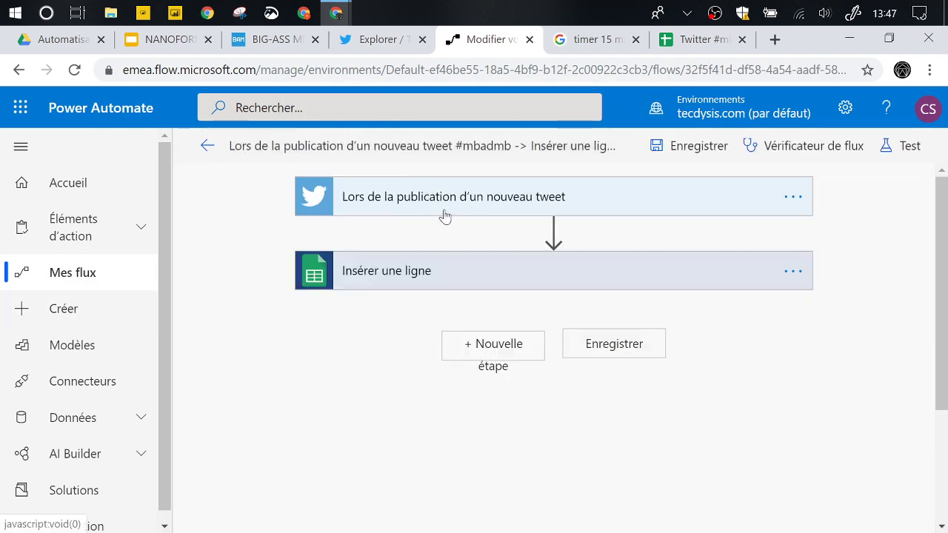
click(440, 210)
key(ctrl+a)
key(ctrl+v)
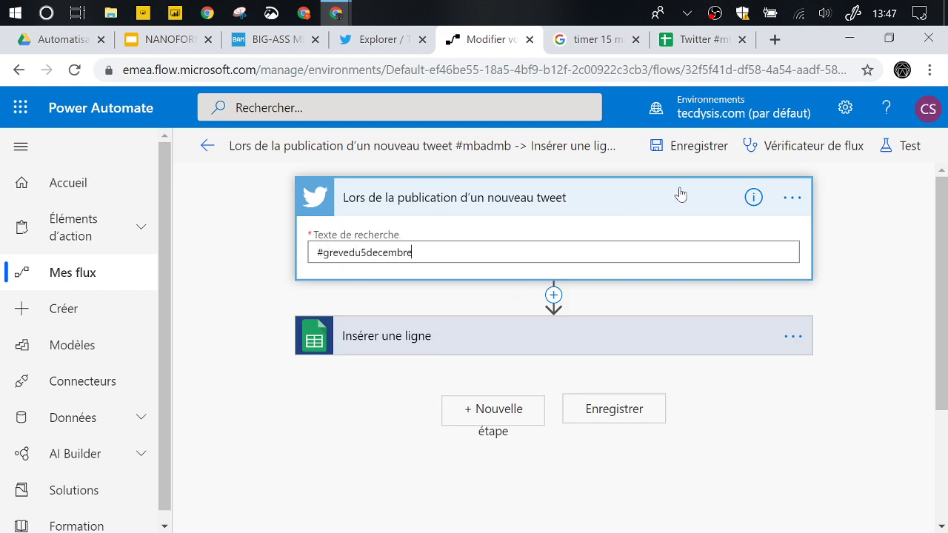
- Save the flow and start a manually triggered test waiting for a new tweet
click(689, 148)
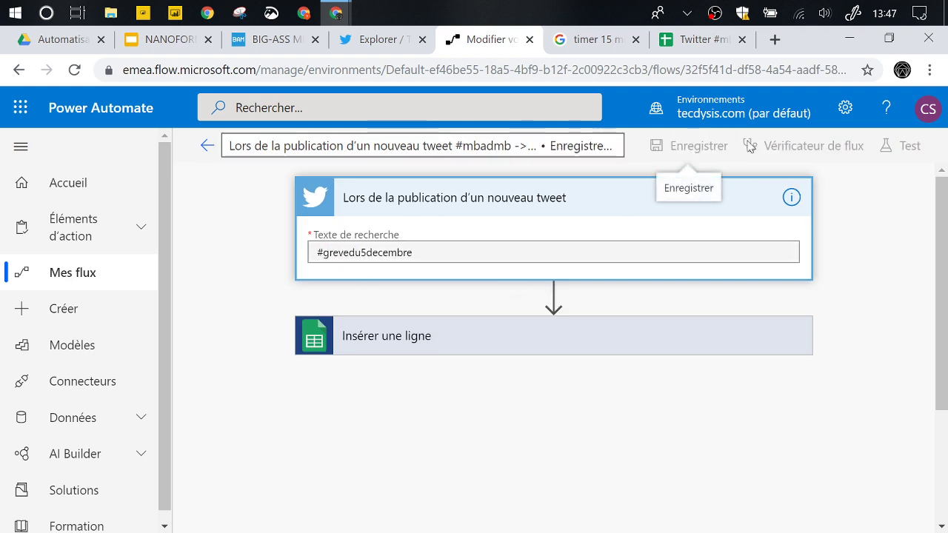
click(907, 147)
click(691, 189)
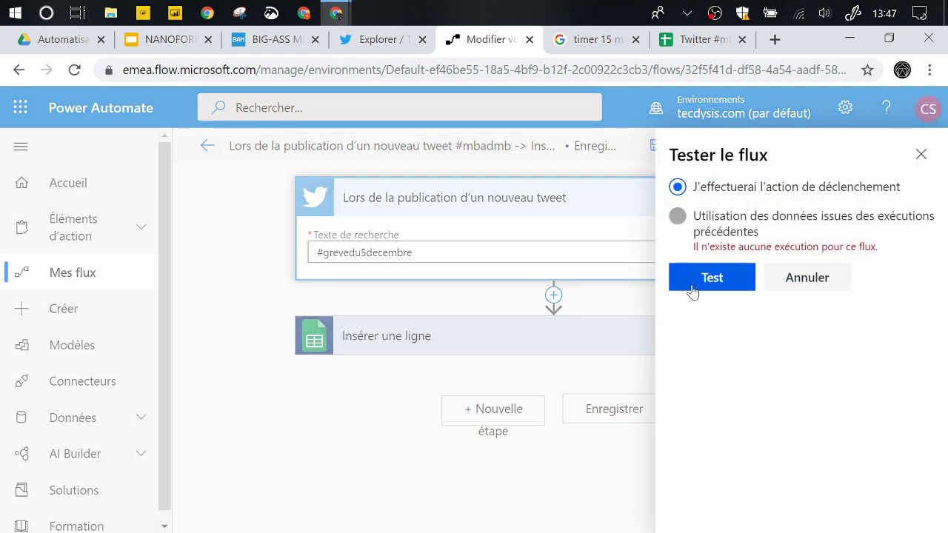
click(729, 283)
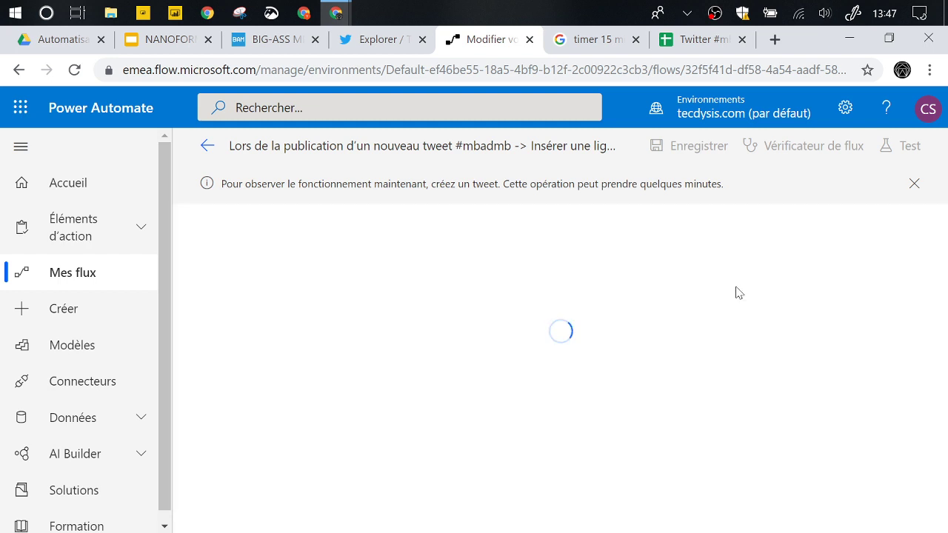
click(690, 46)
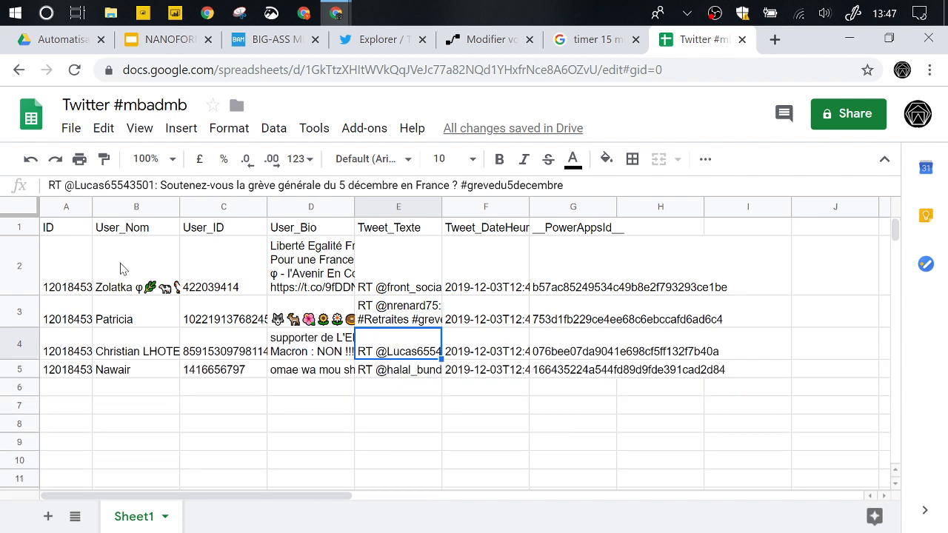
- Inspect row 2's ID, user name, User_ID, bio, tweet text and date, plus row ids G2–G4
click(122, 269)
click(219, 268)
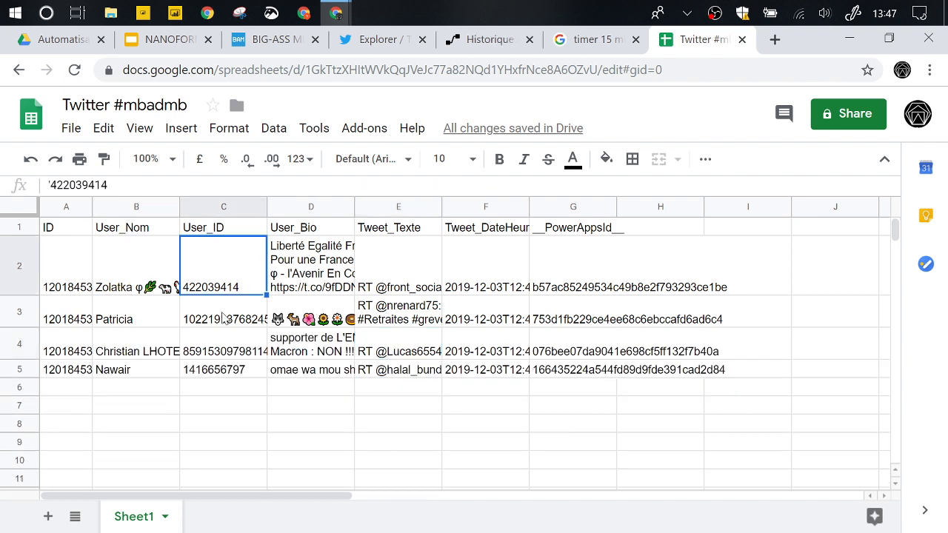
click(66, 269)
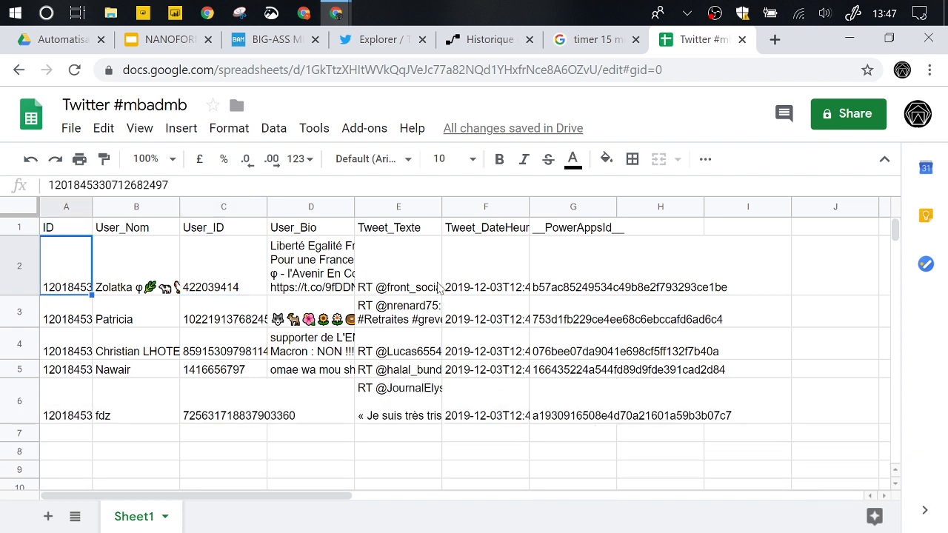
click(323, 278)
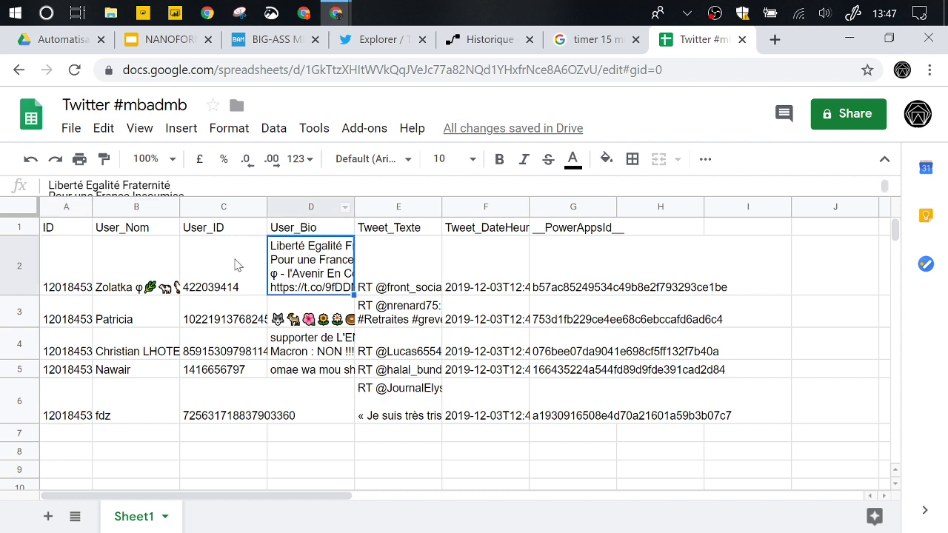
click(411, 261)
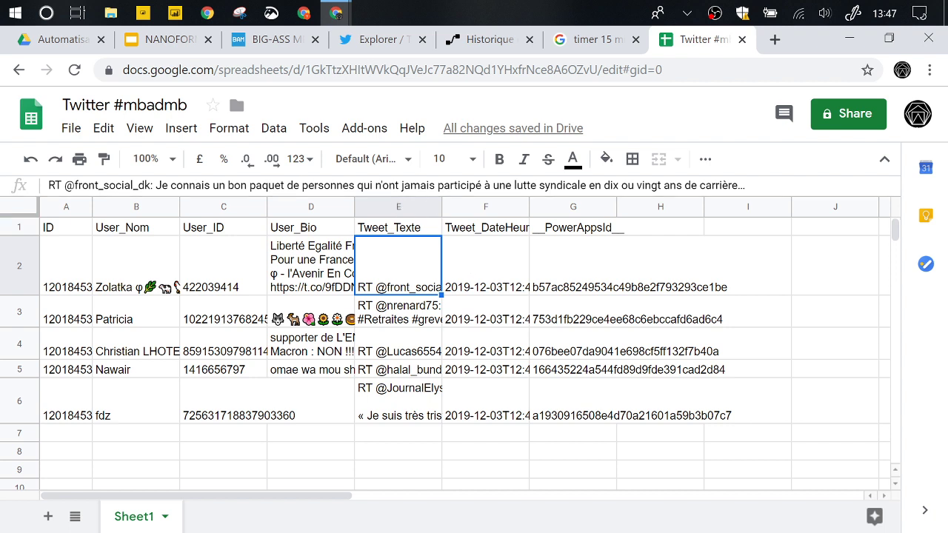
click(482, 286)
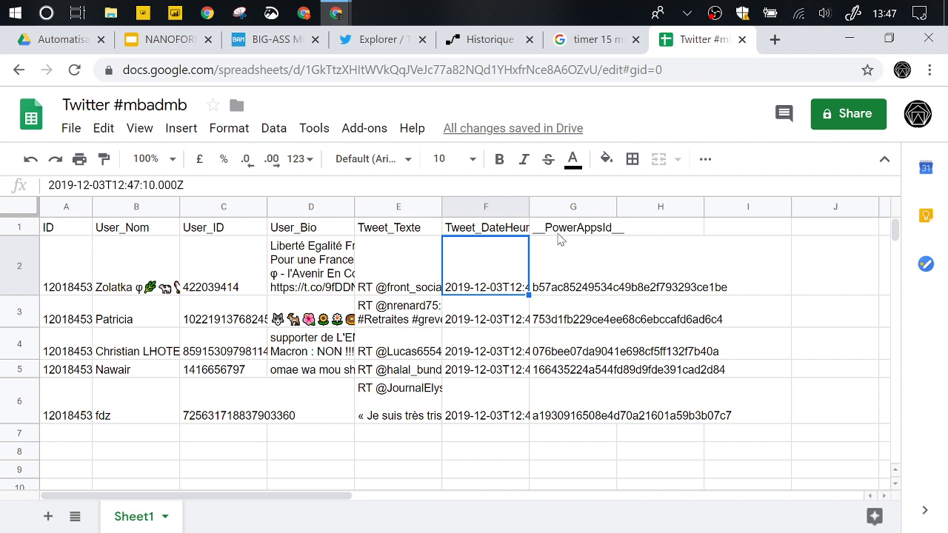
click(561, 251)
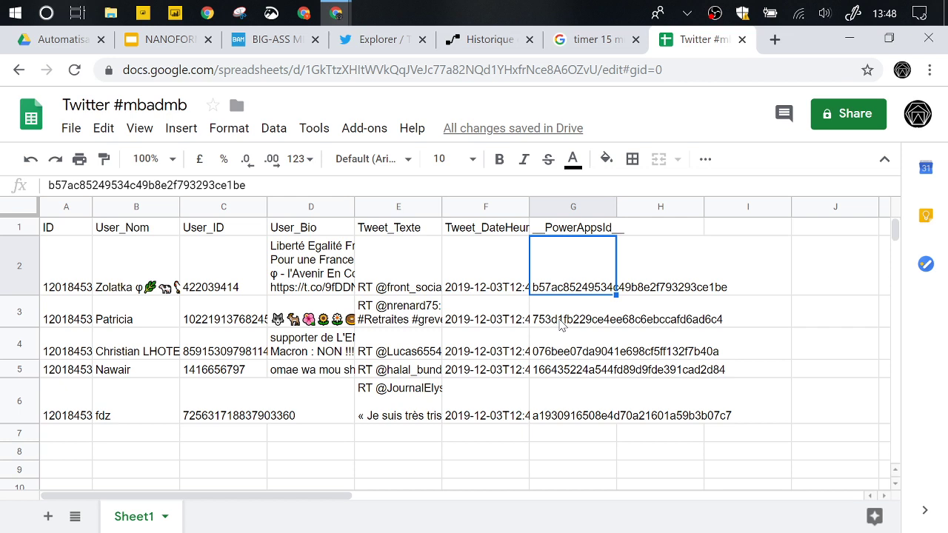
click(569, 345)
click(578, 306)
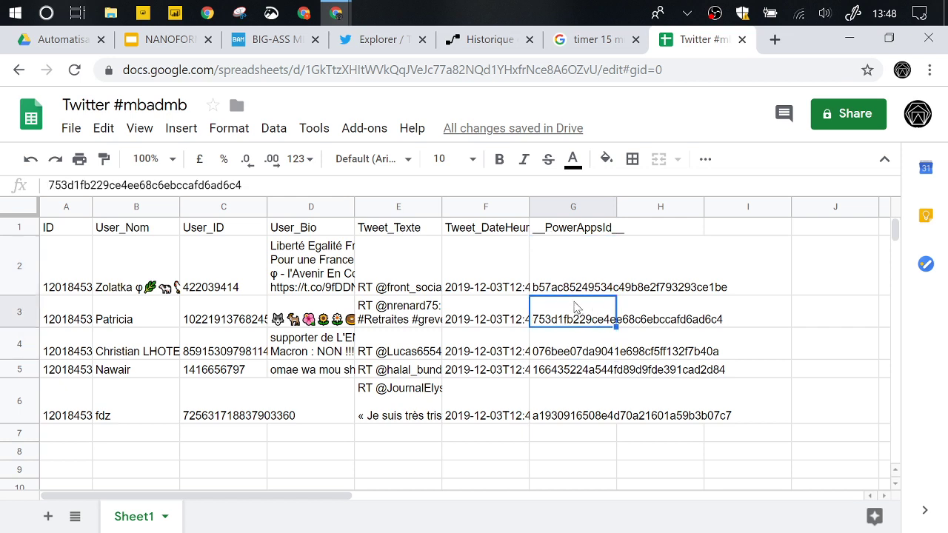
scroll(464, 317, down, 1)
scroll(464, 317, down, 1)
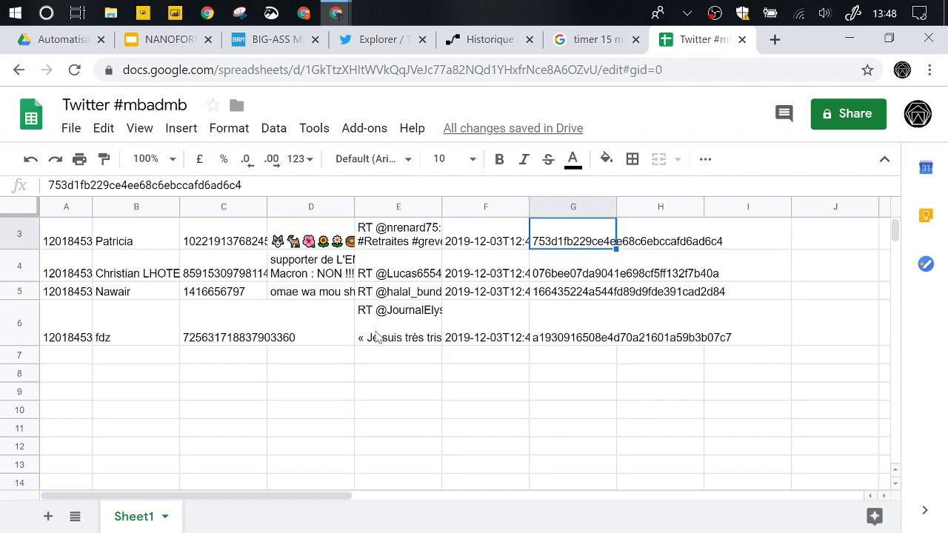
scroll(406, 326, up, 2)
- Widen the User_Bio column D and read the full bios and tweet texts in rows 2–3
drag(355, 207, 475, 213)
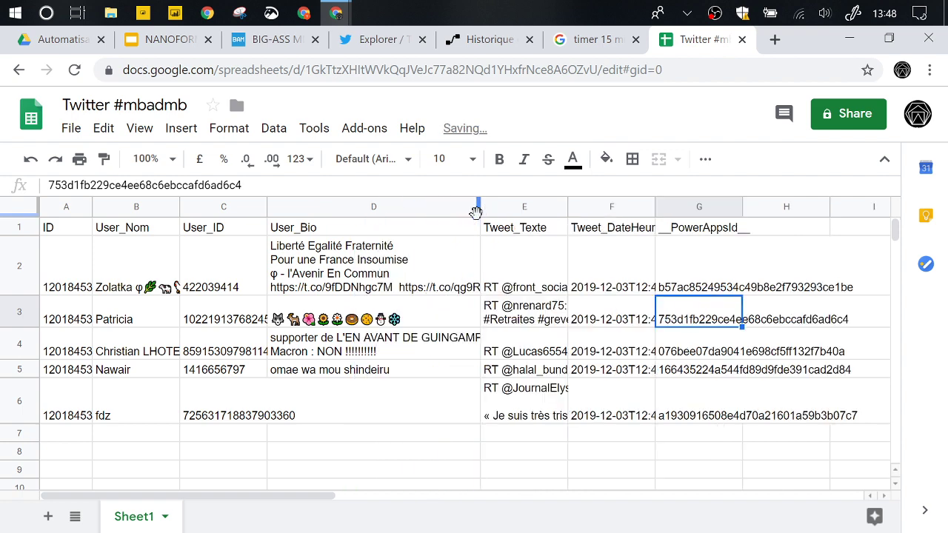
click(426, 276)
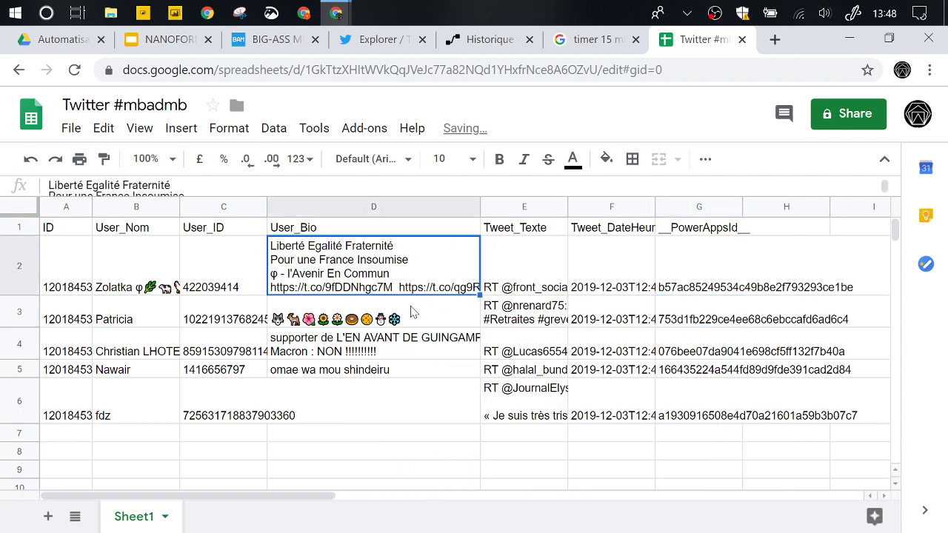
click(548, 275)
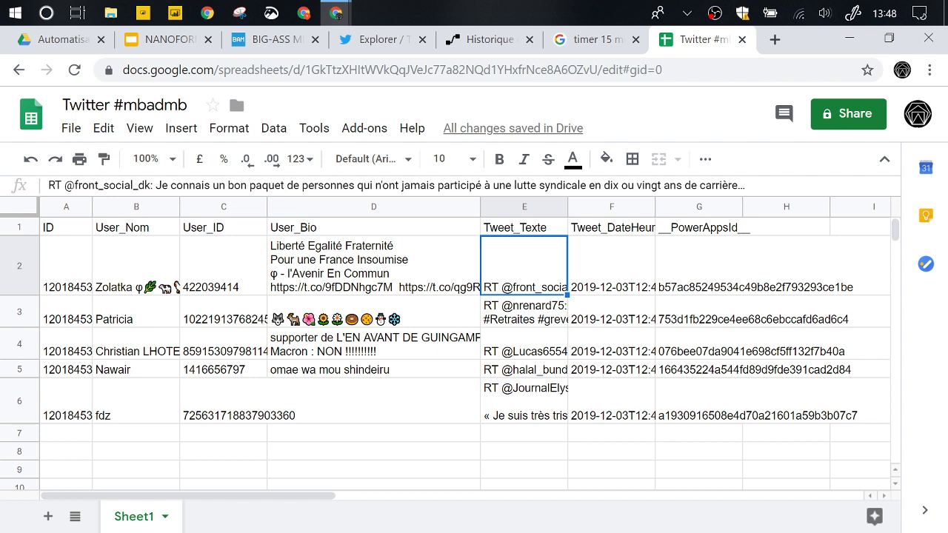
drag(151, 185, 63, 185)
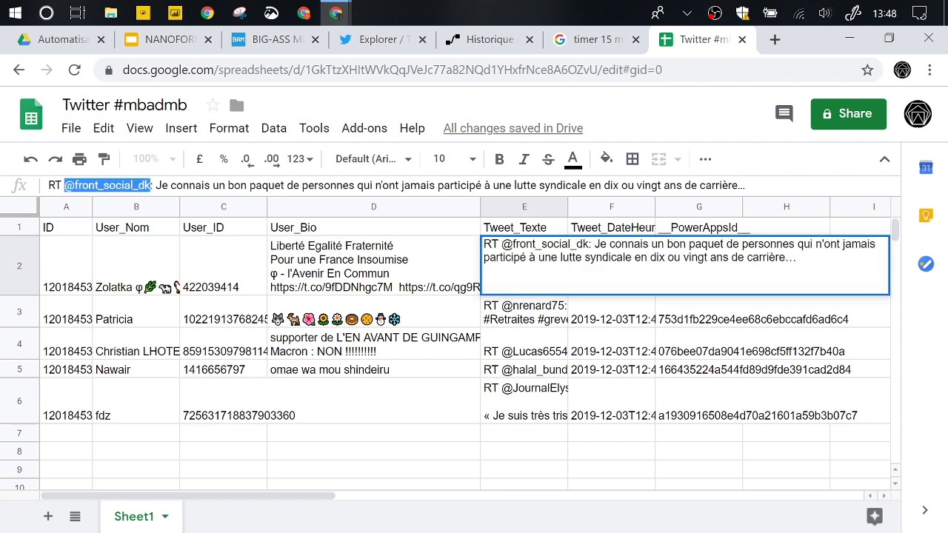
click(523, 321)
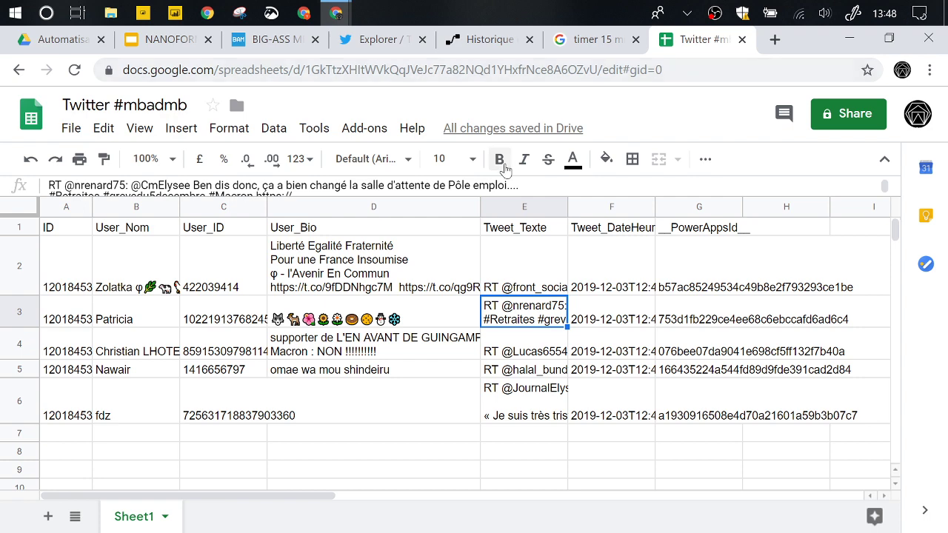
click(502, 39)
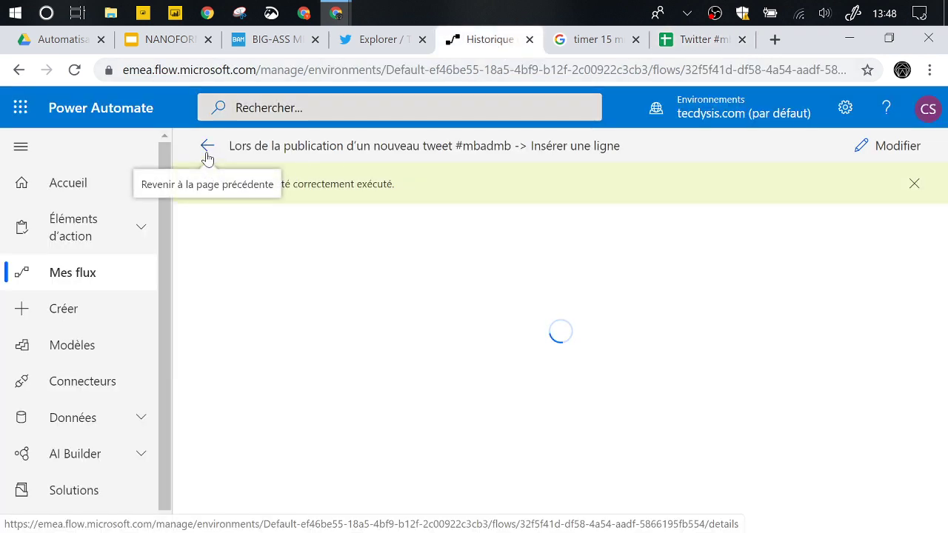
- Go back to the flow details, scroll to Exécutions and open a successful run by its start date
click(207, 157)
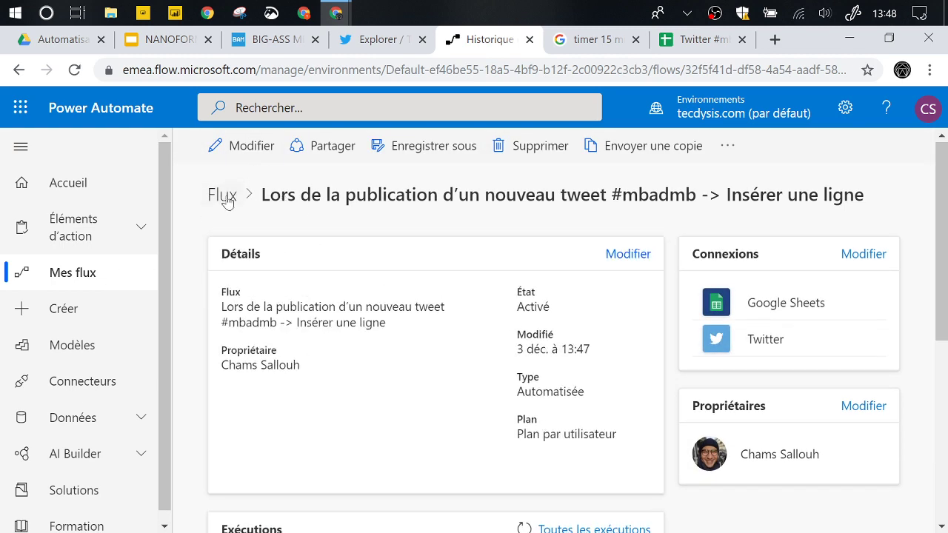
scroll(476, 300, down, 1)
scroll(476, 300, down, 2)
scroll(478, 378, down, 1)
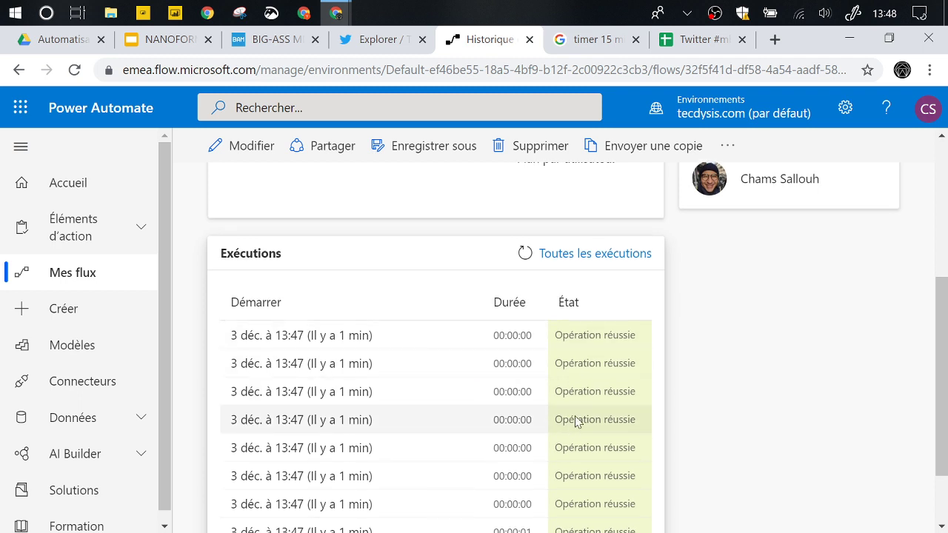
scroll(582, 374, down, 1)
scroll(596, 385, down, 1)
scroll(596, 382, up, 1)
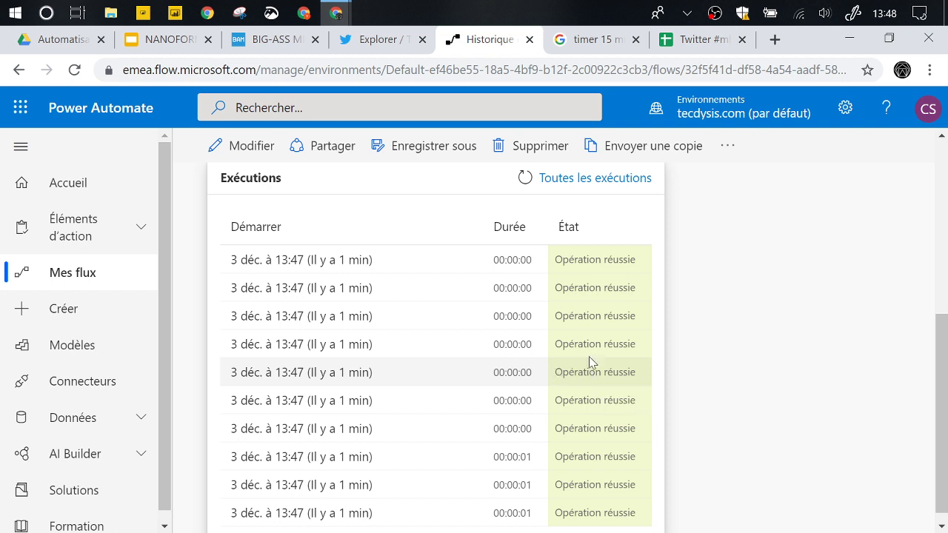
click(355, 373)
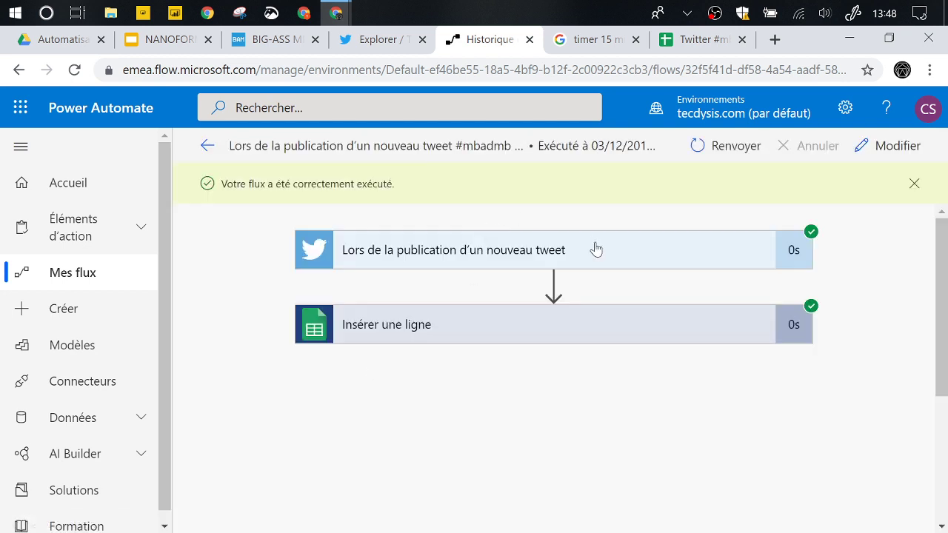
- Expand 'Insérer une ligne' to review the Sheet1 row dated 2019-12-03T12:47:16, then go to Mes flux
click(566, 258)
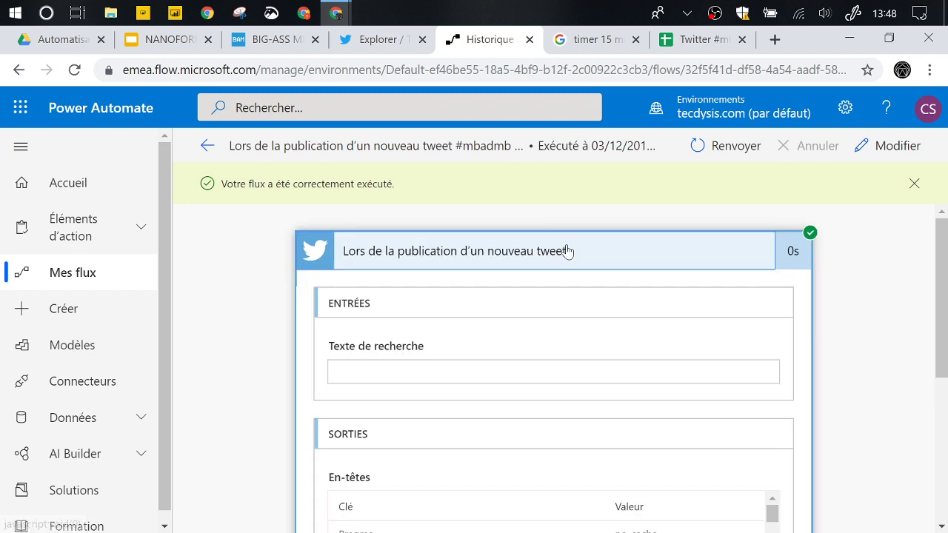
click(567, 249)
scroll(580, 319, down, 1)
click(573, 288)
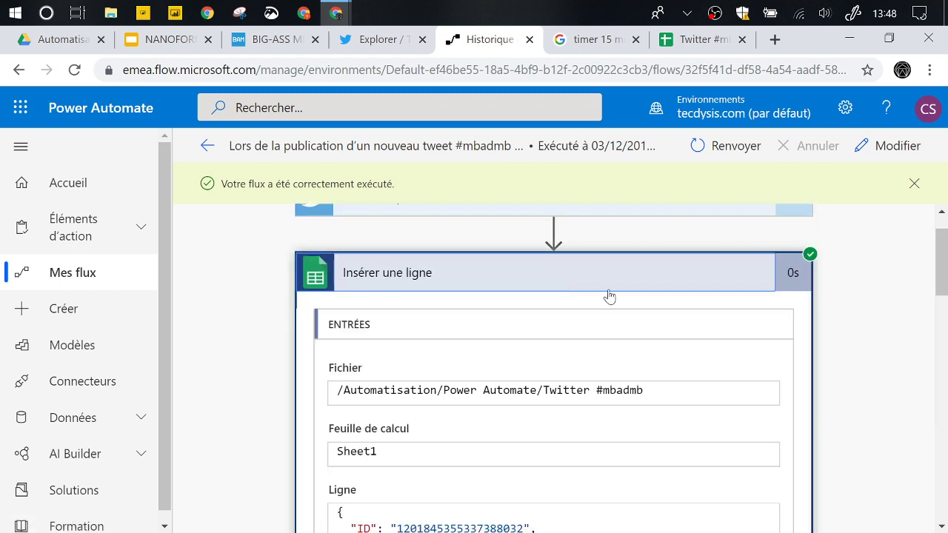
scroll(684, 339, down, 2)
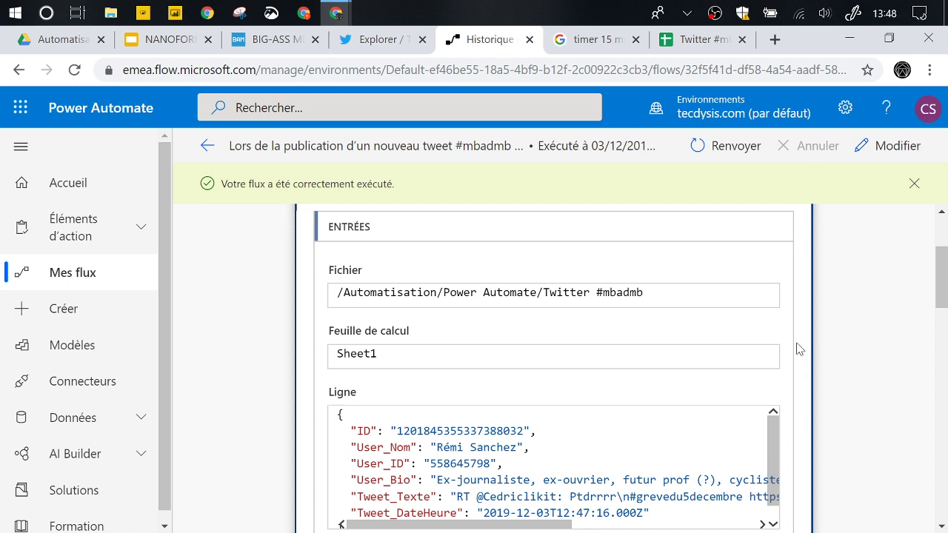
scroll(796, 348, down, 1)
scroll(774, 371, down, 1)
scroll(554, 415, down, 2)
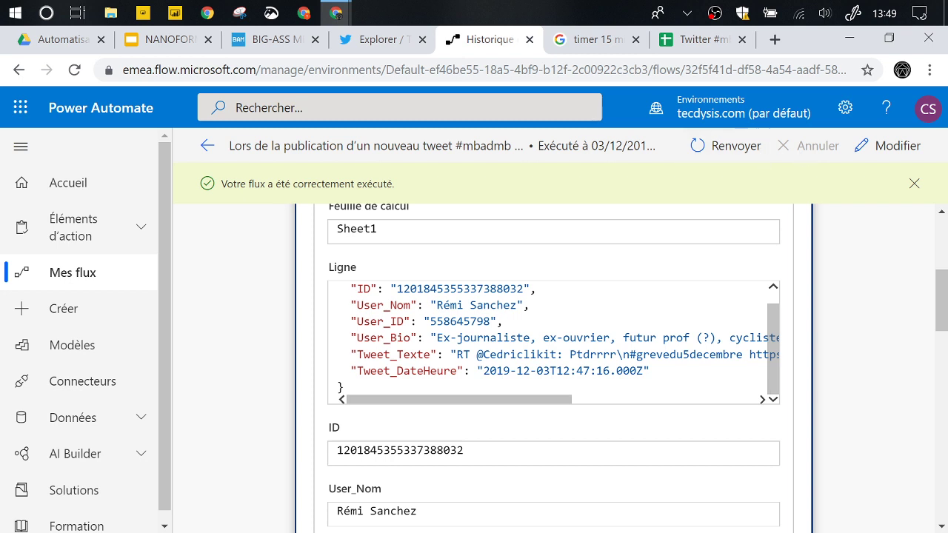
scroll(555, 341, up, 1)
scroll(443, 406, down, 1)
scroll(443, 406, down, 3)
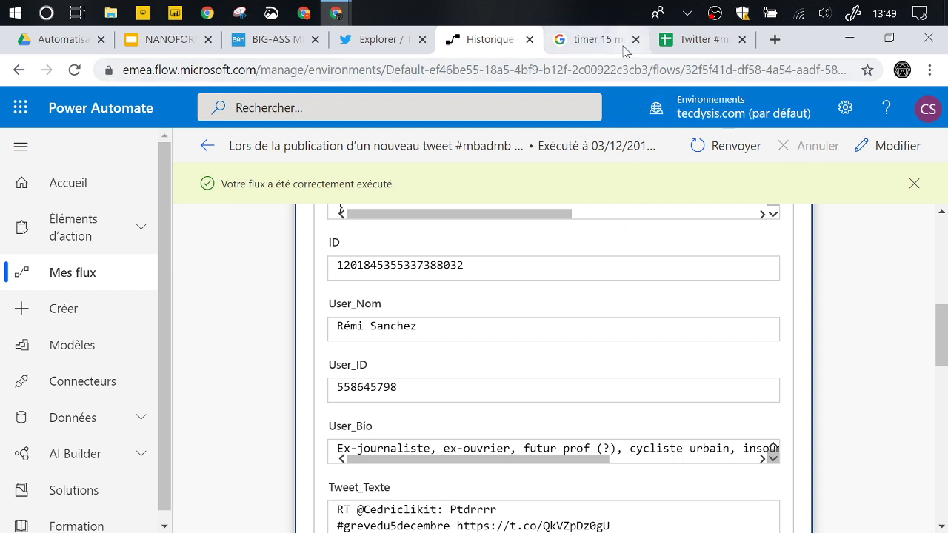
click(104, 274)
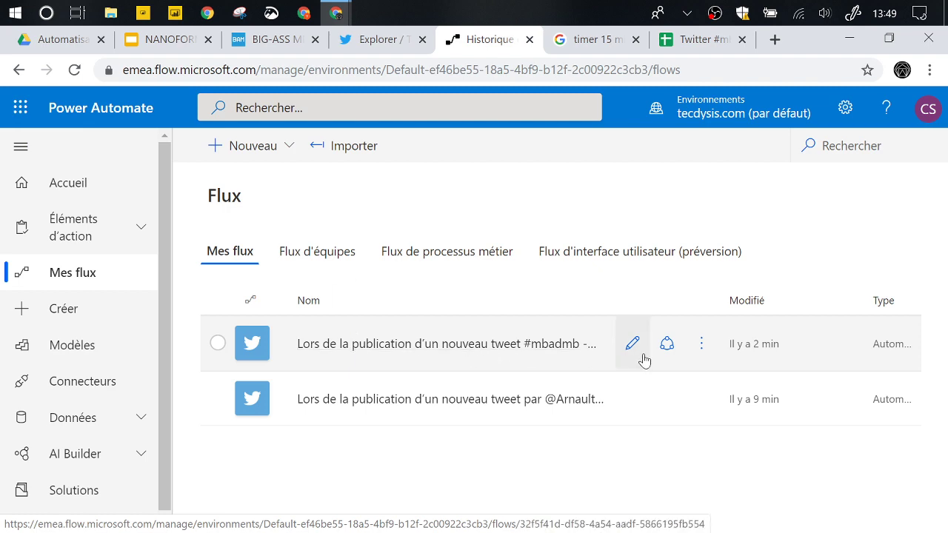
- Open the #mbadmb flow's Propriétaires sharing page, then return to its Activé details page
click(667, 349)
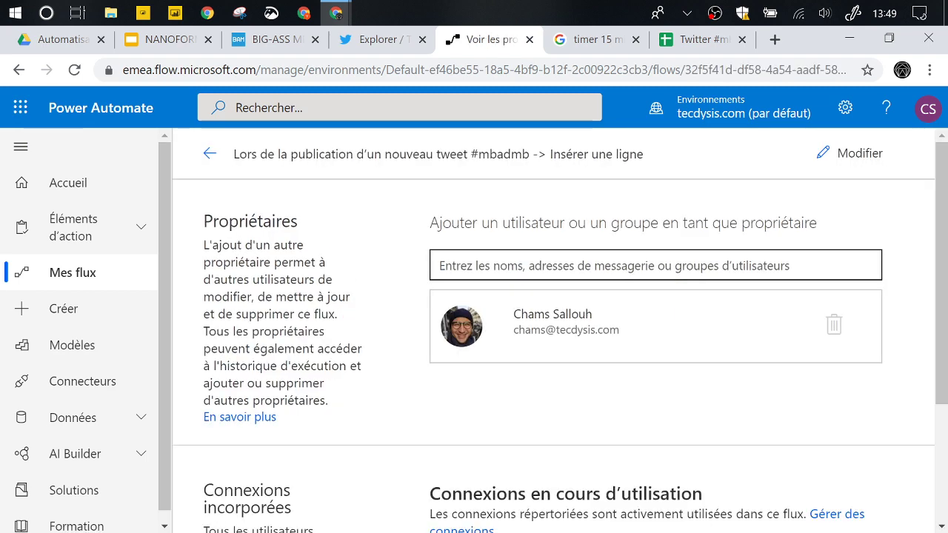
scroll(356, 383, down, 2)
scroll(191, 135, up, 3)
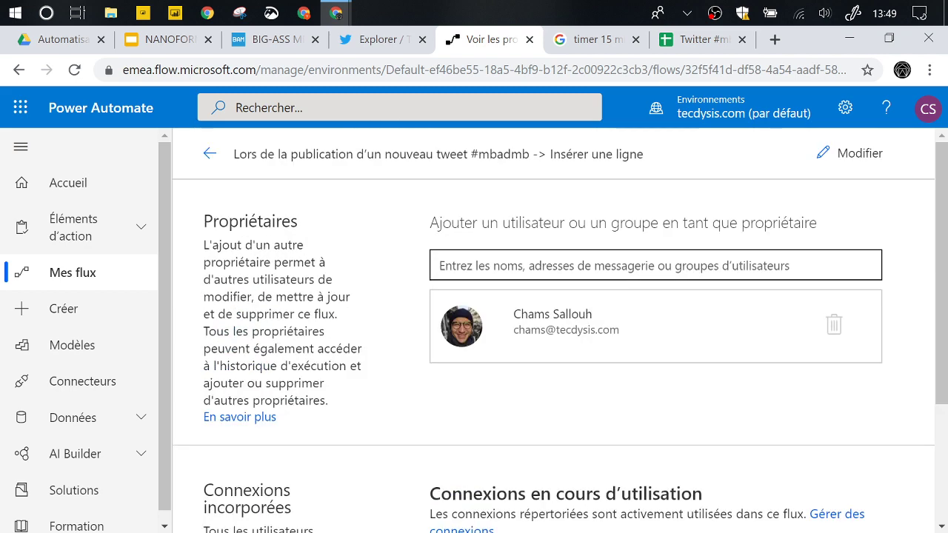
click(206, 152)
scroll(497, 328, down, 1)
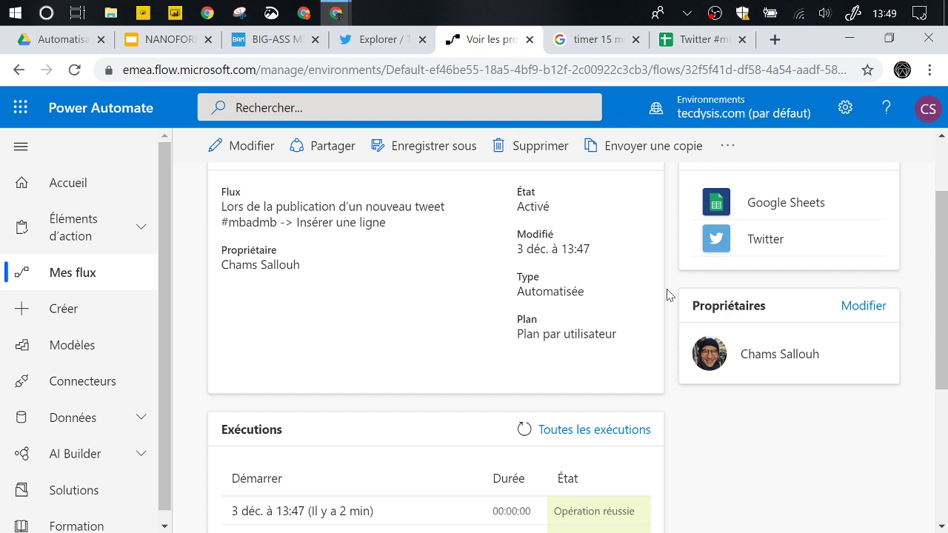
scroll(667, 294, up, 1)
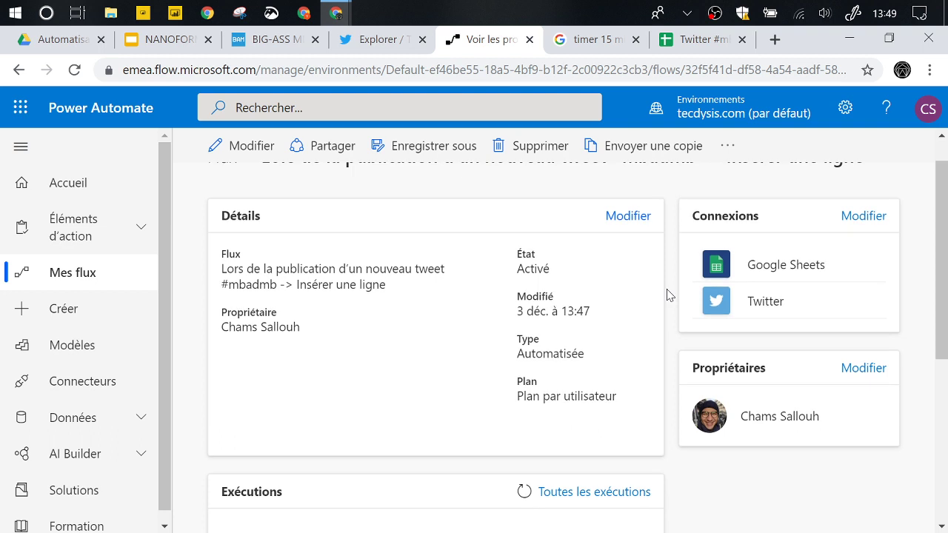